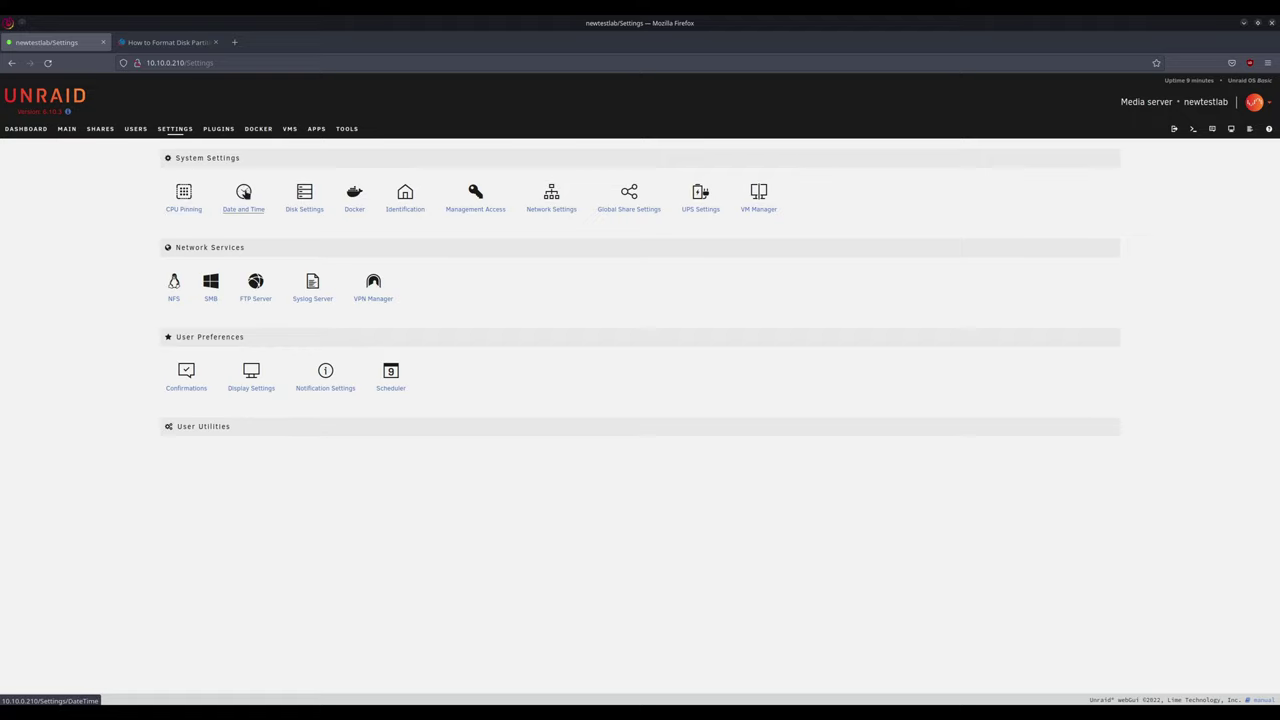
Set the server's time zone to (UTC+01:00) Brussels, Copenhagen, Madrid, Paris, apply it, and return to the settings overview.
{"action": "left_click", "coordinate": [244, 193]}
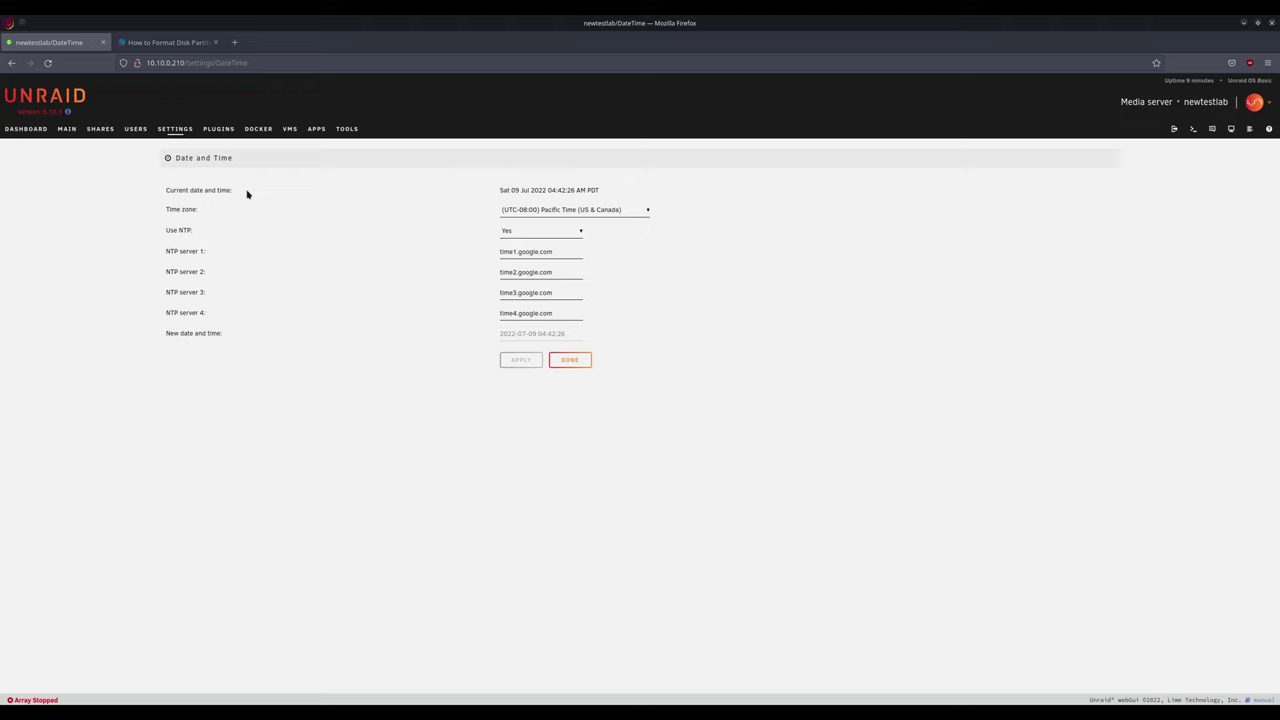
{"action": "left_click", "coordinate": [516, 212]}
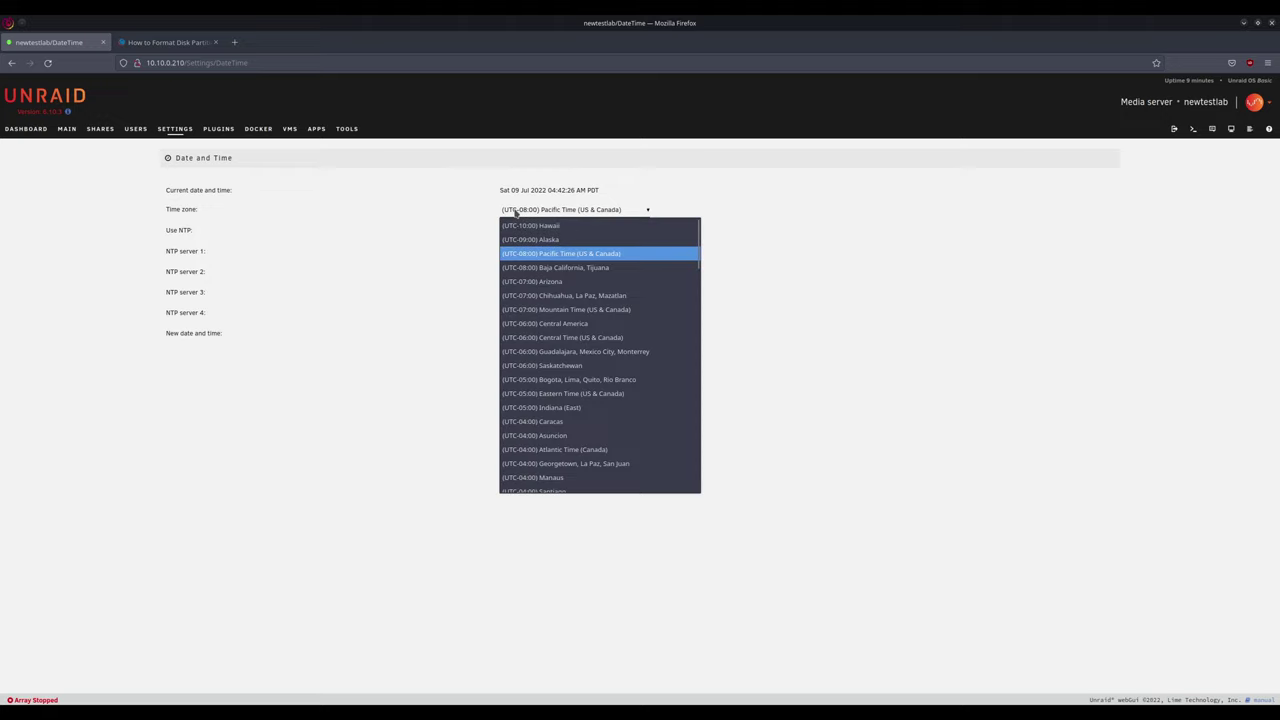
{"action": "scroll", "coordinate": [607, 352], "scroll_direction": "down", "scroll_amount": 9}
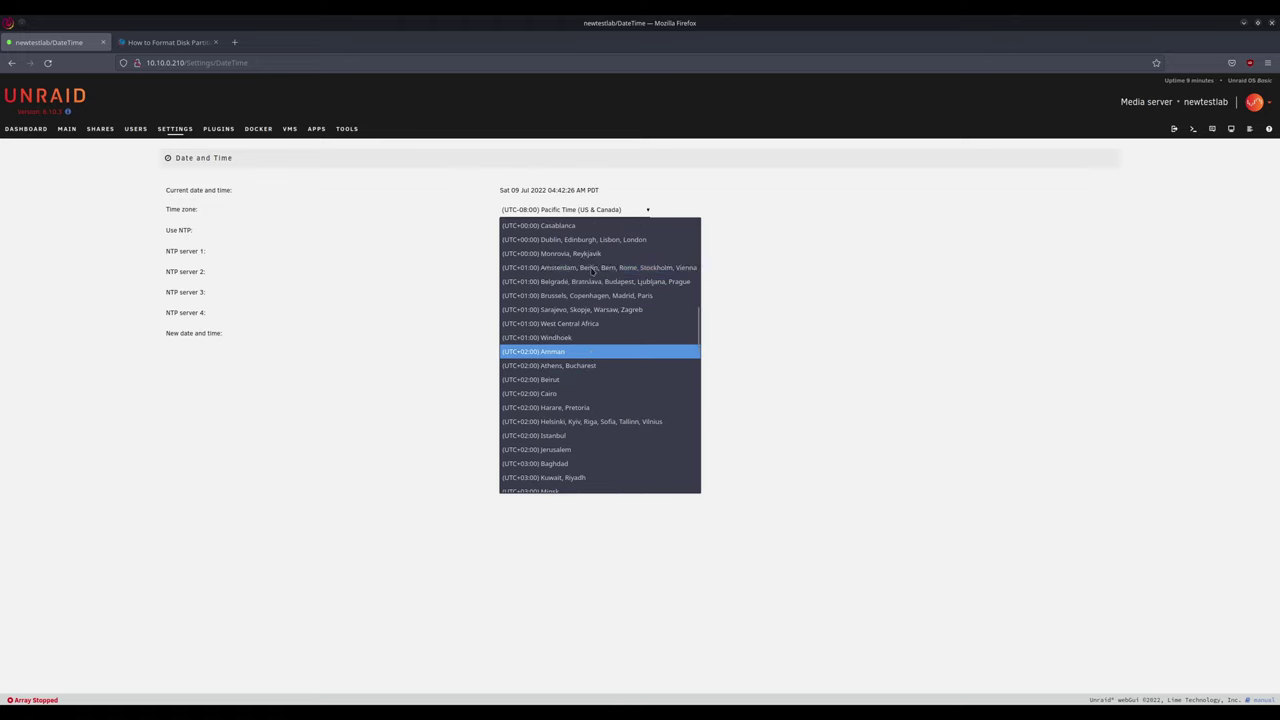
{"action": "scroll", "coordinate": [665, 282], "scroll_direction": "up", "scroll_amount": 2}
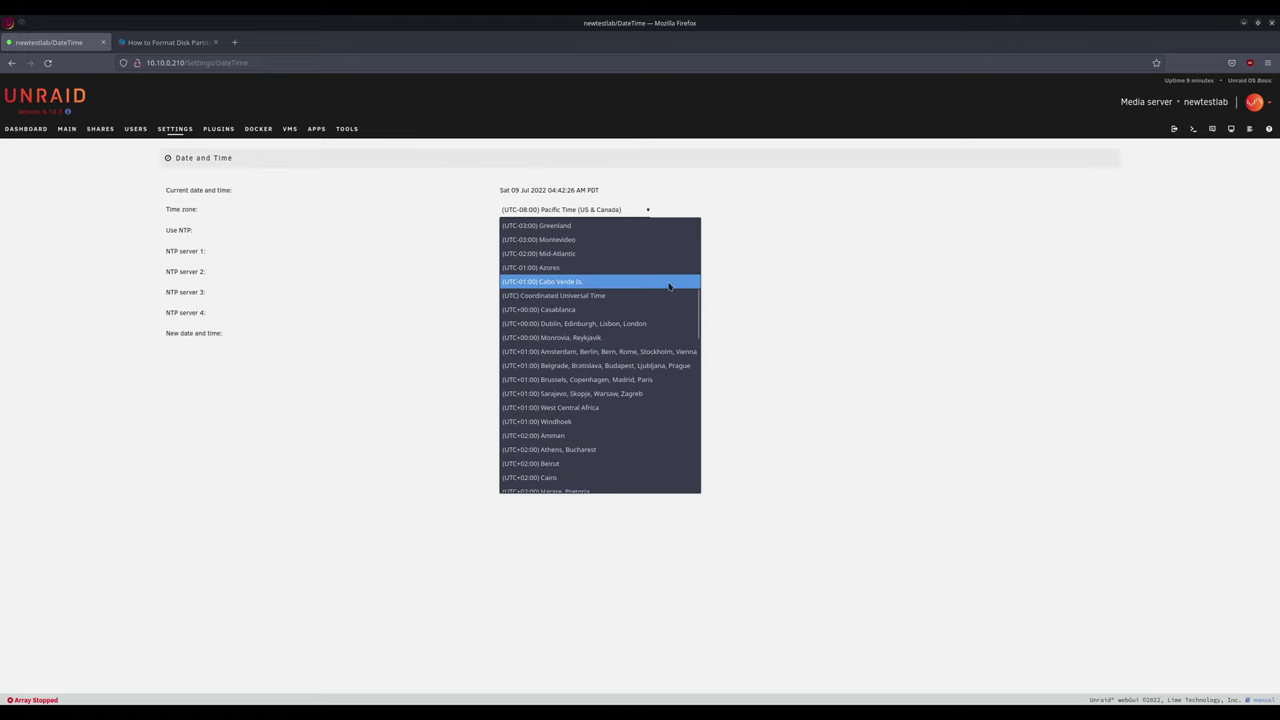
{"action": "left_click", "coordinate": [674, 381]}
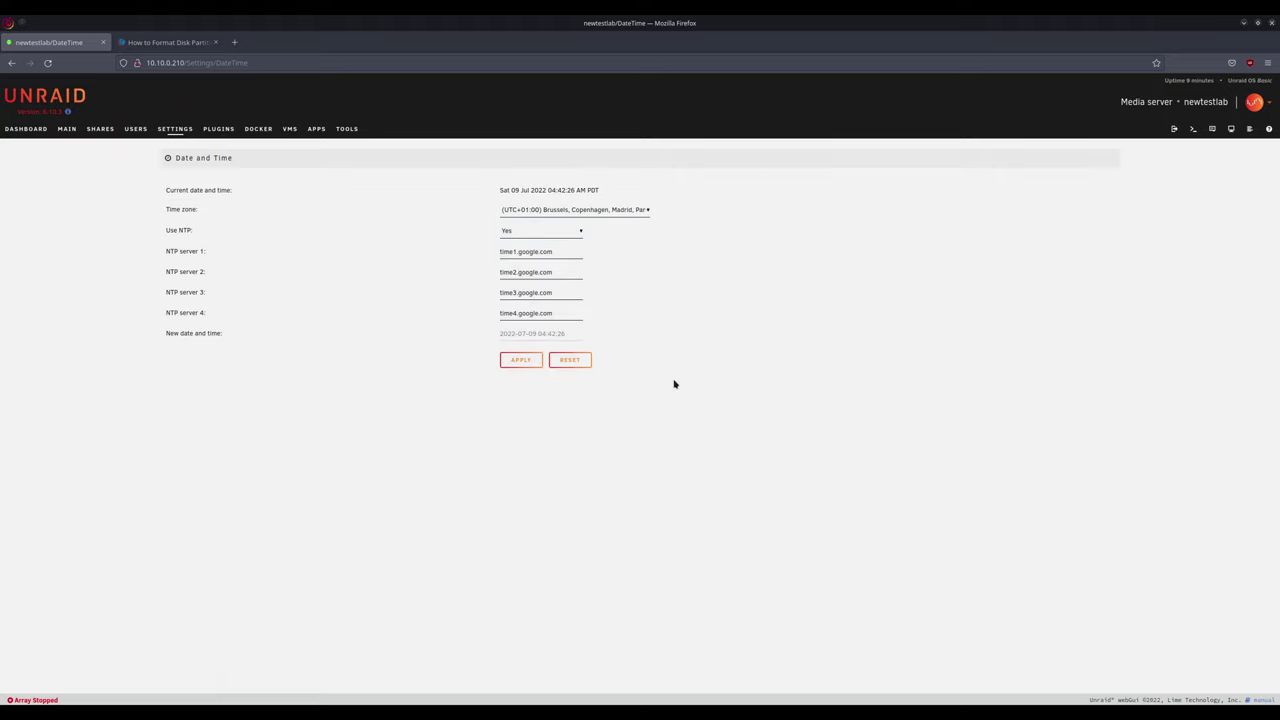
{"action": "left_click", "coordinate": [519, 363]}
{"action": "left_click", "coordinate": [175, 131]}
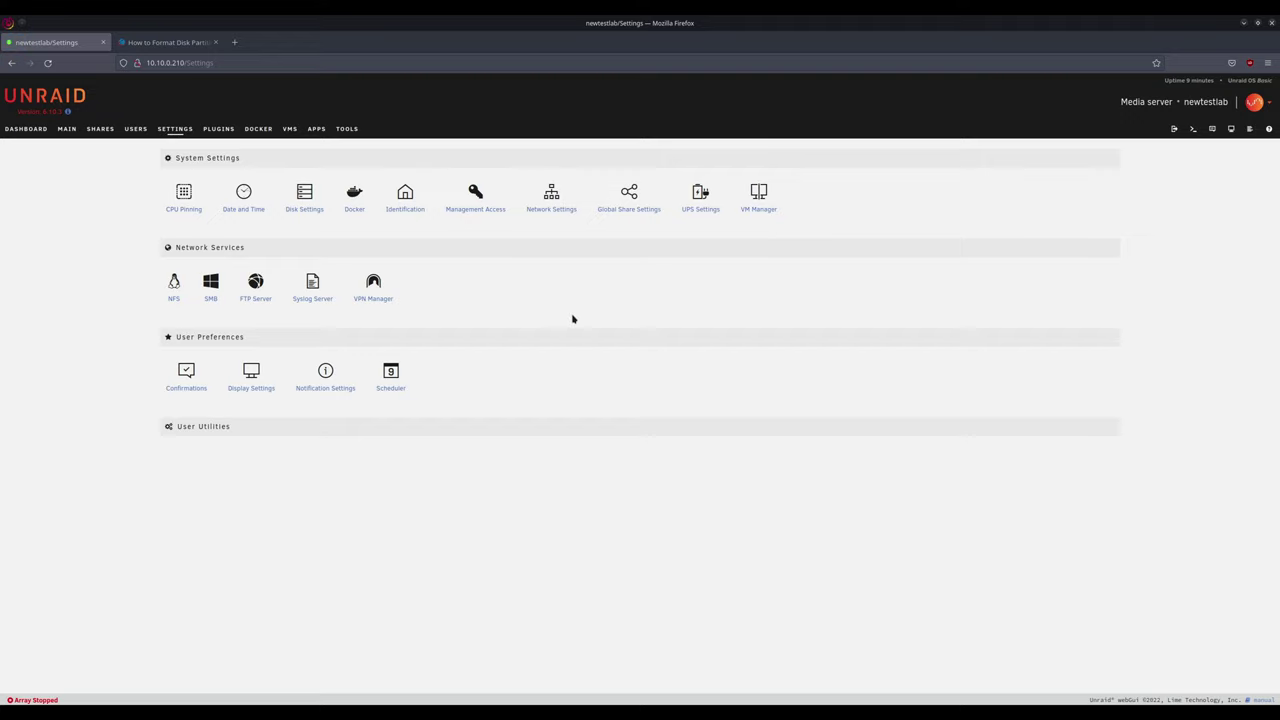
In the disk settings, enable array auto start and set the default spin down delay to 30 minutes.
{"action": "left_click", "coordinate": [305, 196]}
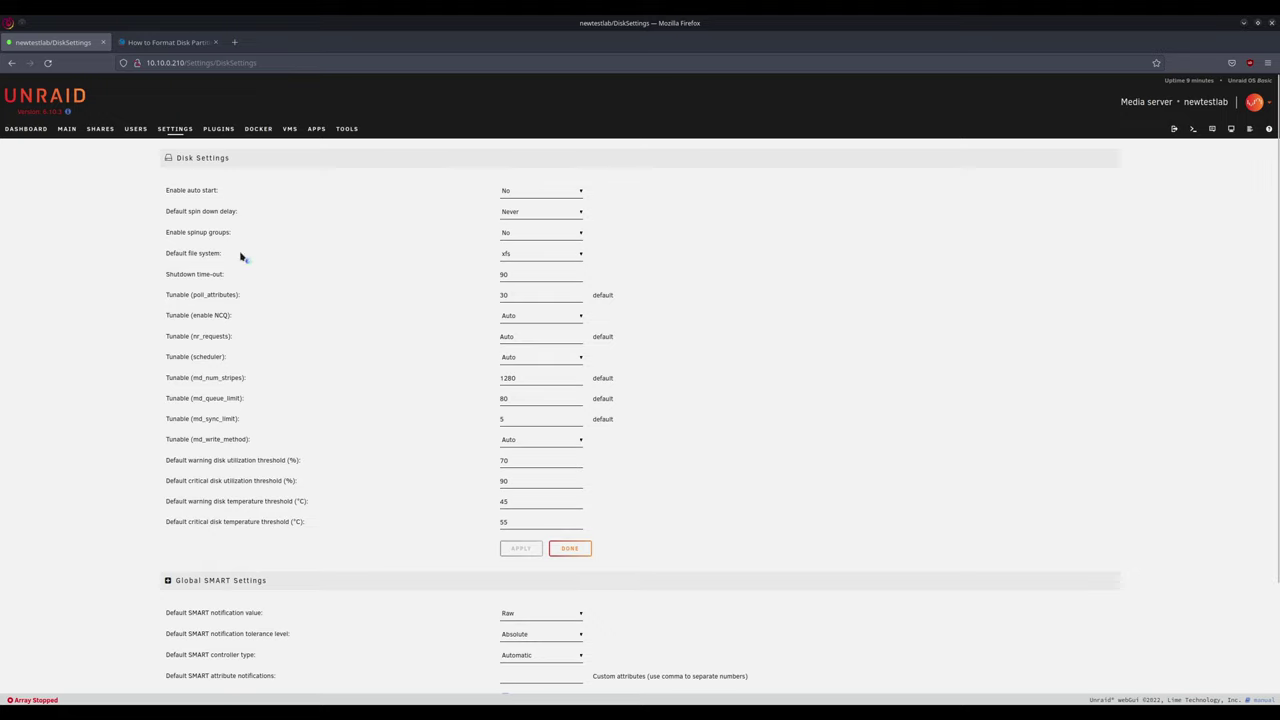
{"action": "left_click", "coordinate": [185, 236]}
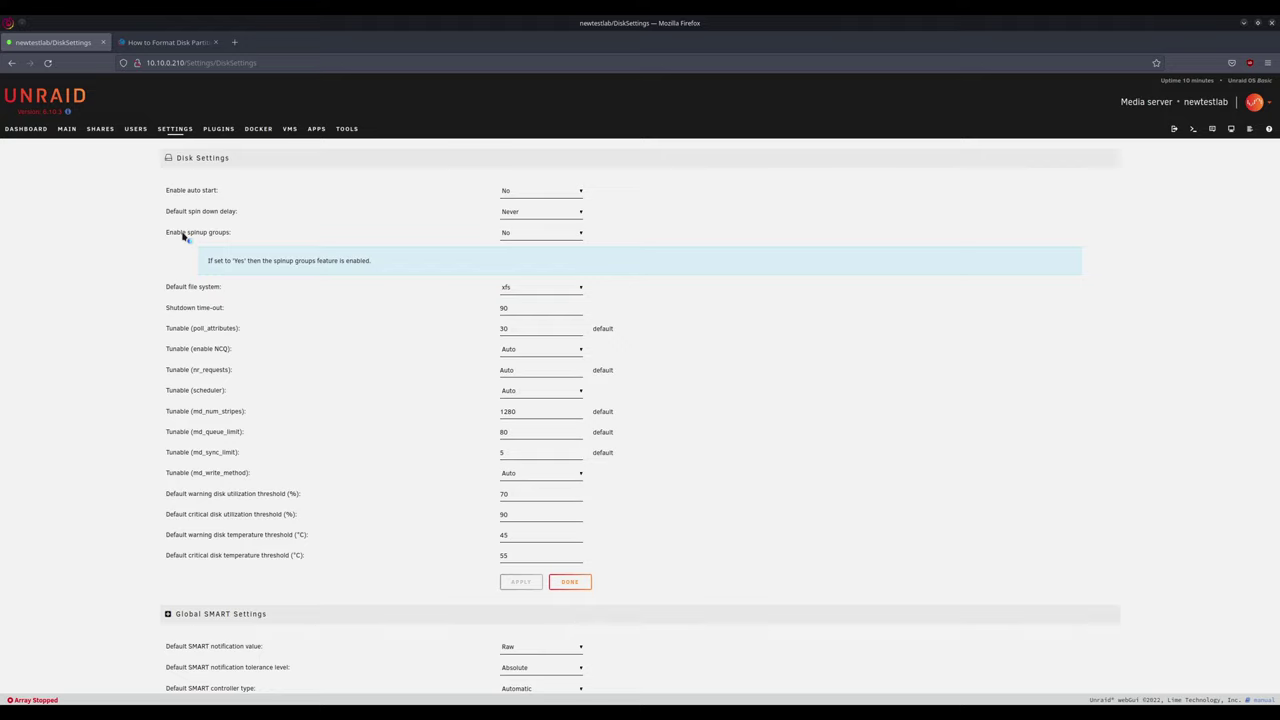
{"action": "left_click", "coordinate": [185, 236]}
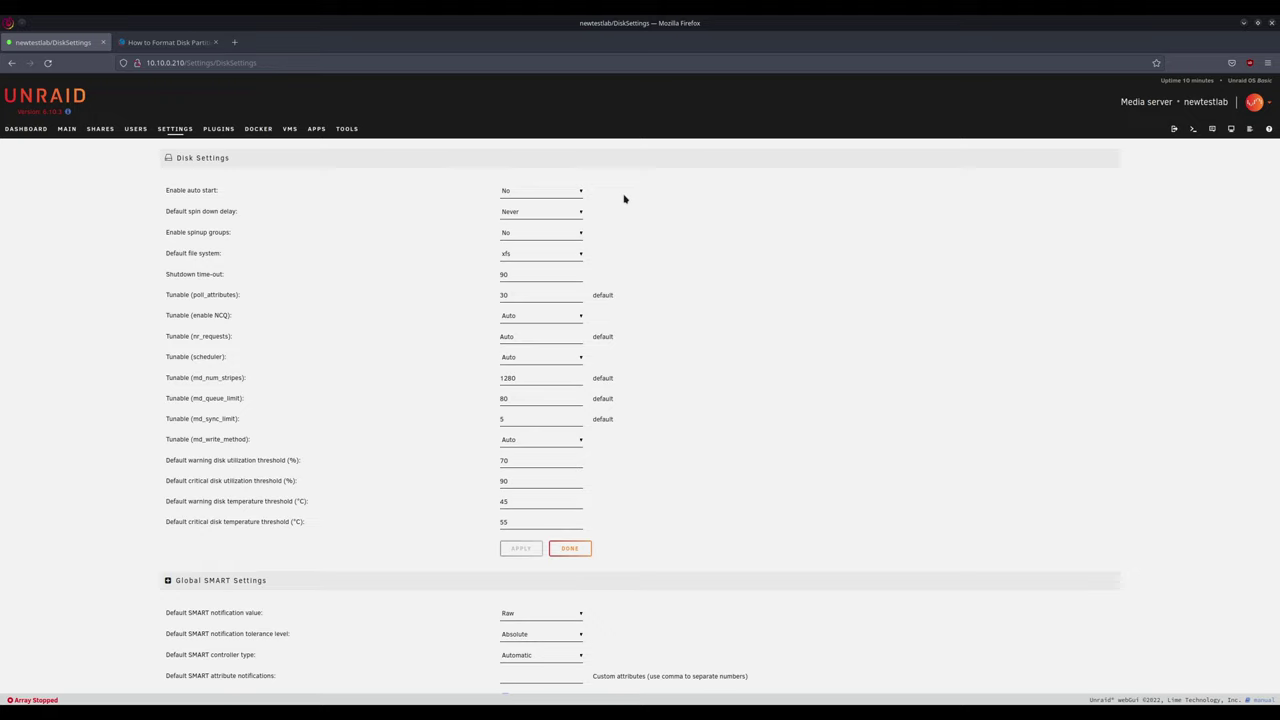
{"action": "left_click", "coordinate": [577, 197]}
{"action": "left_click", "coordinate": [558, 218]}
{"action": "left_click", "coordinate": [561, 216]}
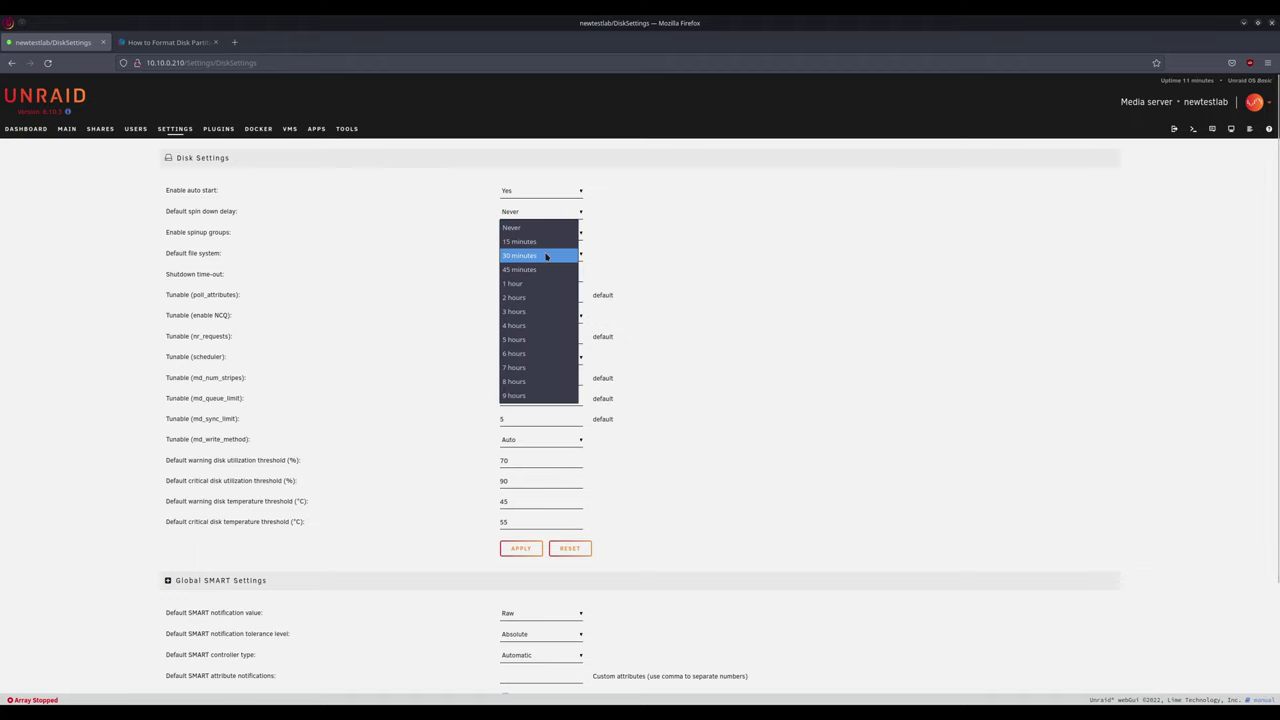
{"action": "left_click", "coordinate": [546, 256]}
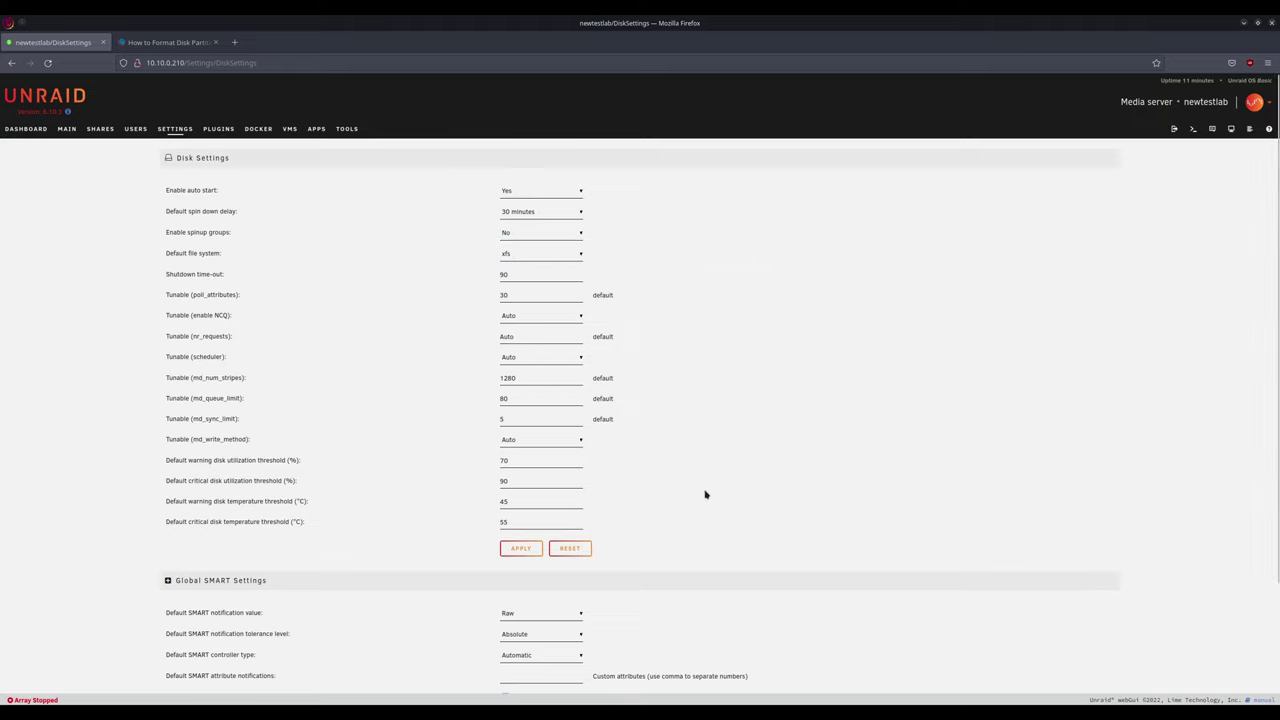
Review the default warning and critical thresholds for disk utilization and disk temperature.
{"action": "double_click", "coordinate": [525, 460]}
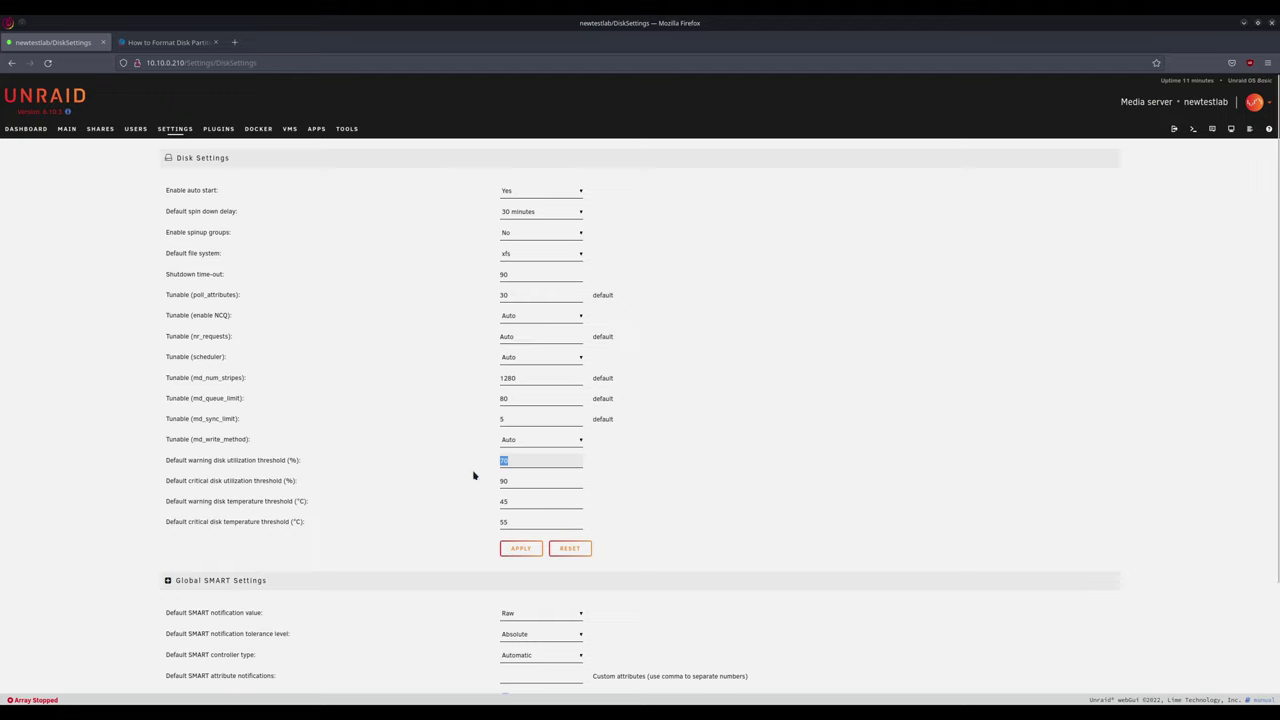
{"action": "double_click", "coordinate": [516, 480]}
{"action": "left_click", "coordinate": [485, 484]}
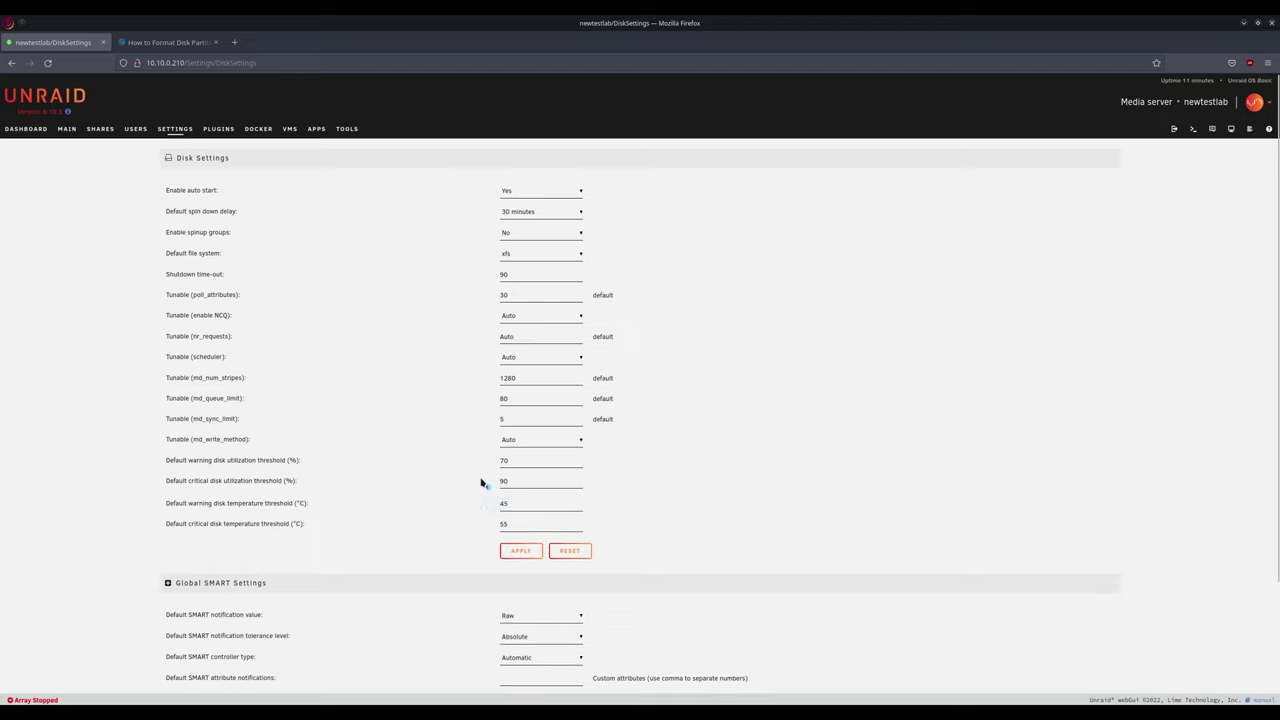
{"action": "left_click", "coordinate": [474, 487]}
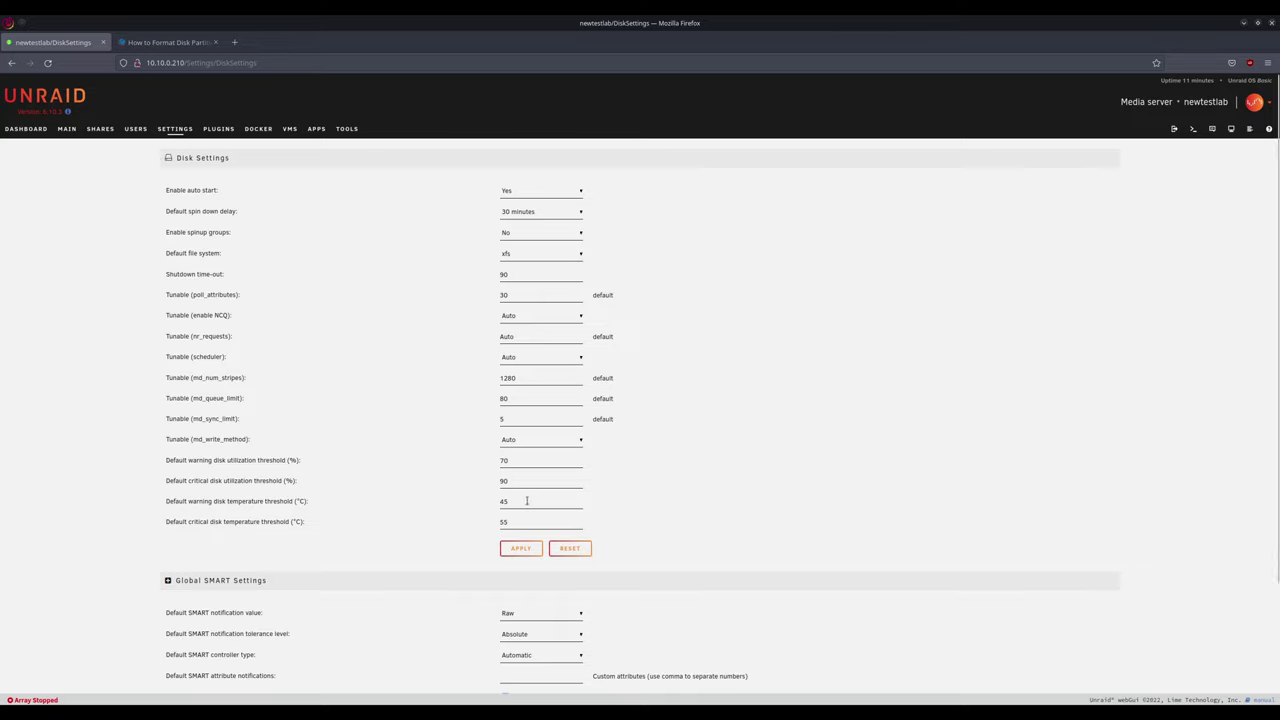
{"action": "left_click_drag", "start_coordinate": [512, 499], "coordinate": [498, 501]}
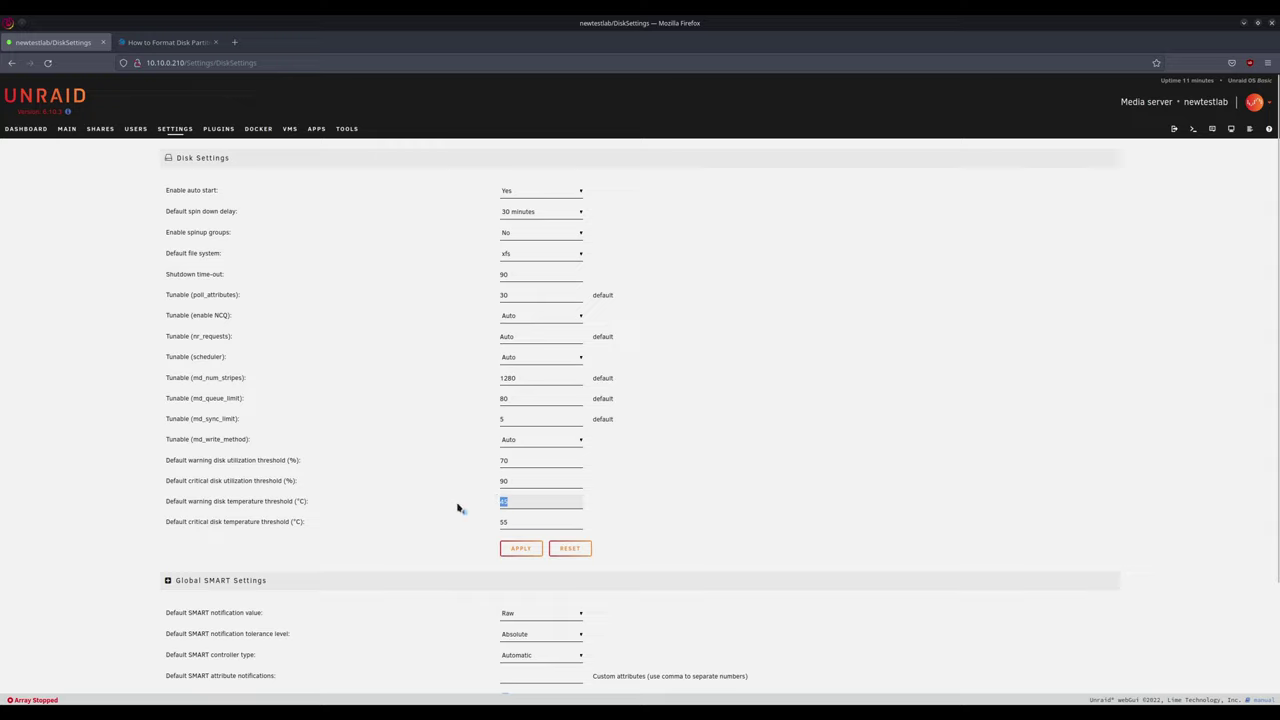
{"action": "left_click", "coordinate": [774, 509]}
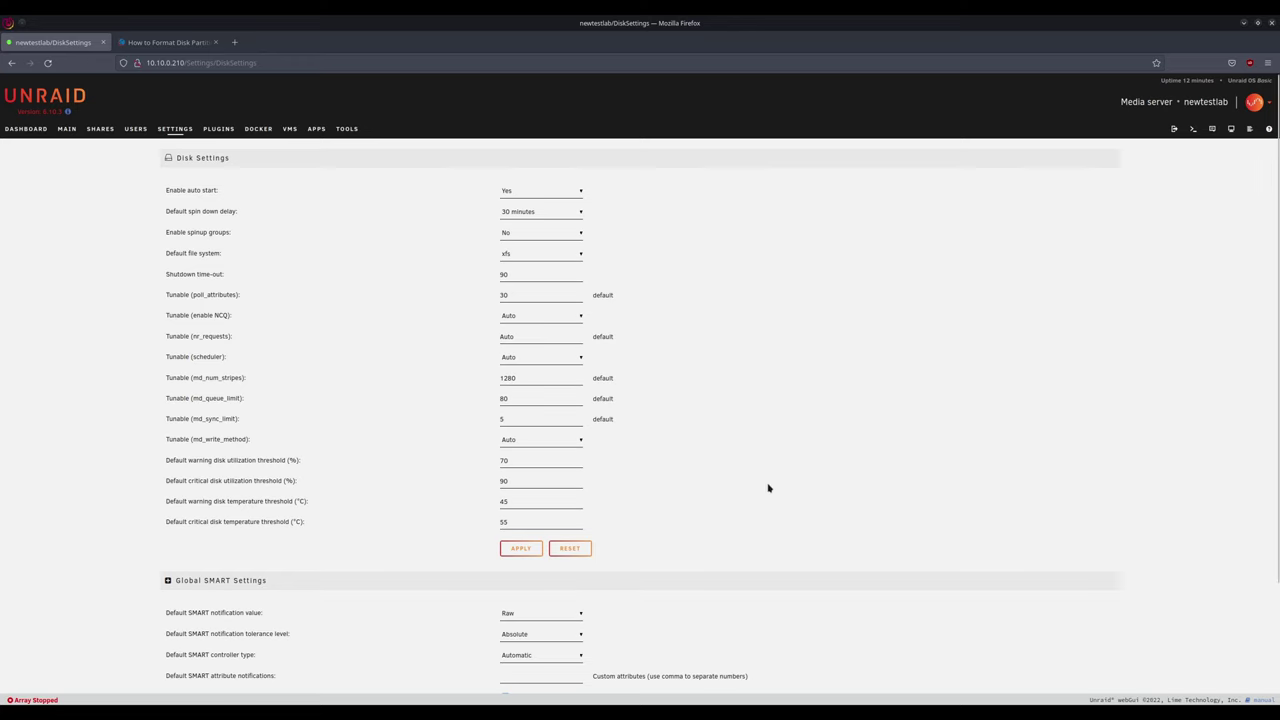
Look over the global SMART settings, apply the disk settings changes, and close the page.
{"action": "scroll", "coordinate": [762, 430], "scroll_direction": "down", "scroll_amount": 3}
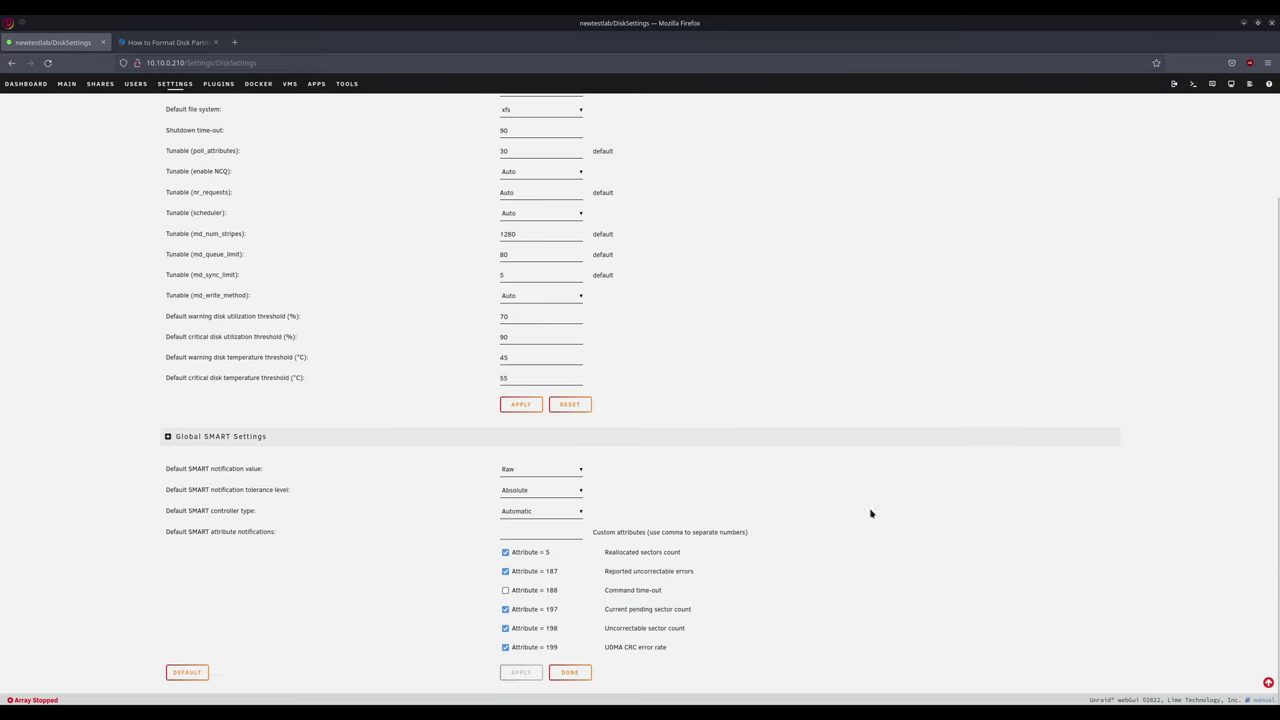
{"action": "scroll", "coordinate": [871, 514], "scroll_direction": "up", "scroll_amount": 3}
{"action": "left_click", "coordinate": [522, 549]}
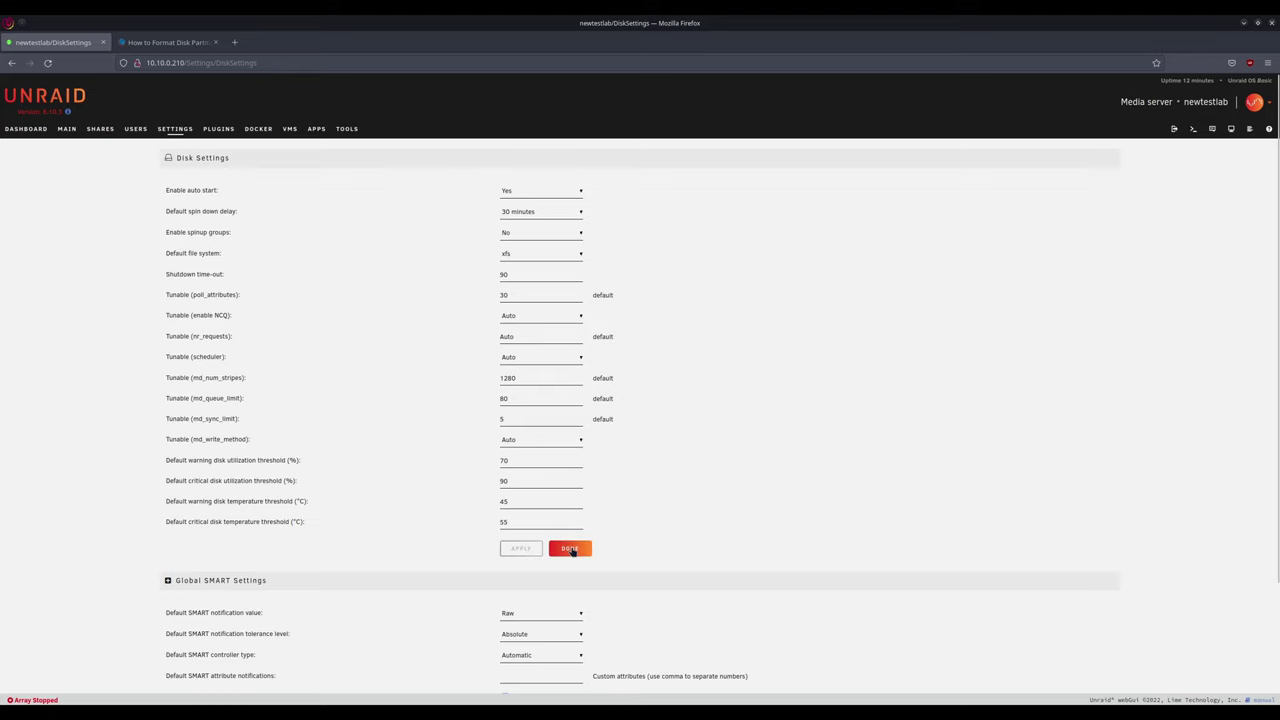
{"action": "left_click", "coordinate": [570, 550]}
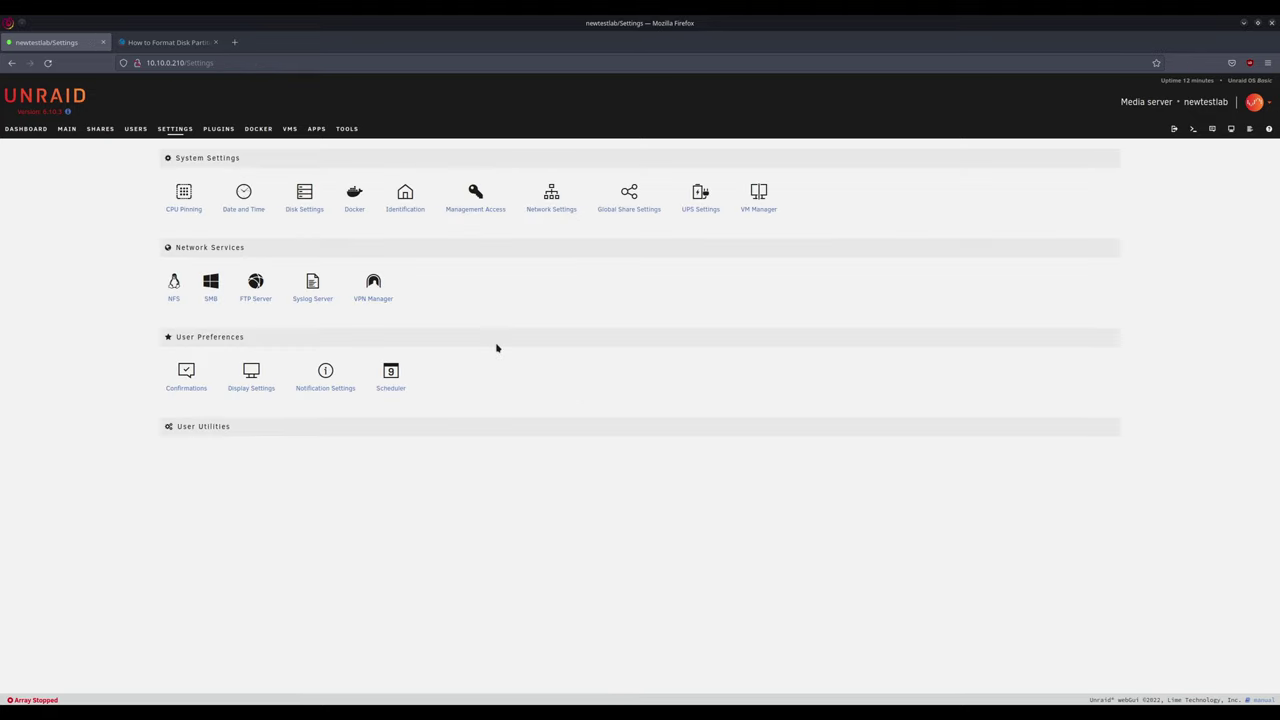
In the Docker settings, set the Docker vDisk size to 40 GB and check the vDisk image location.
{"action": "left_click", "coordinate": [354, 195]}
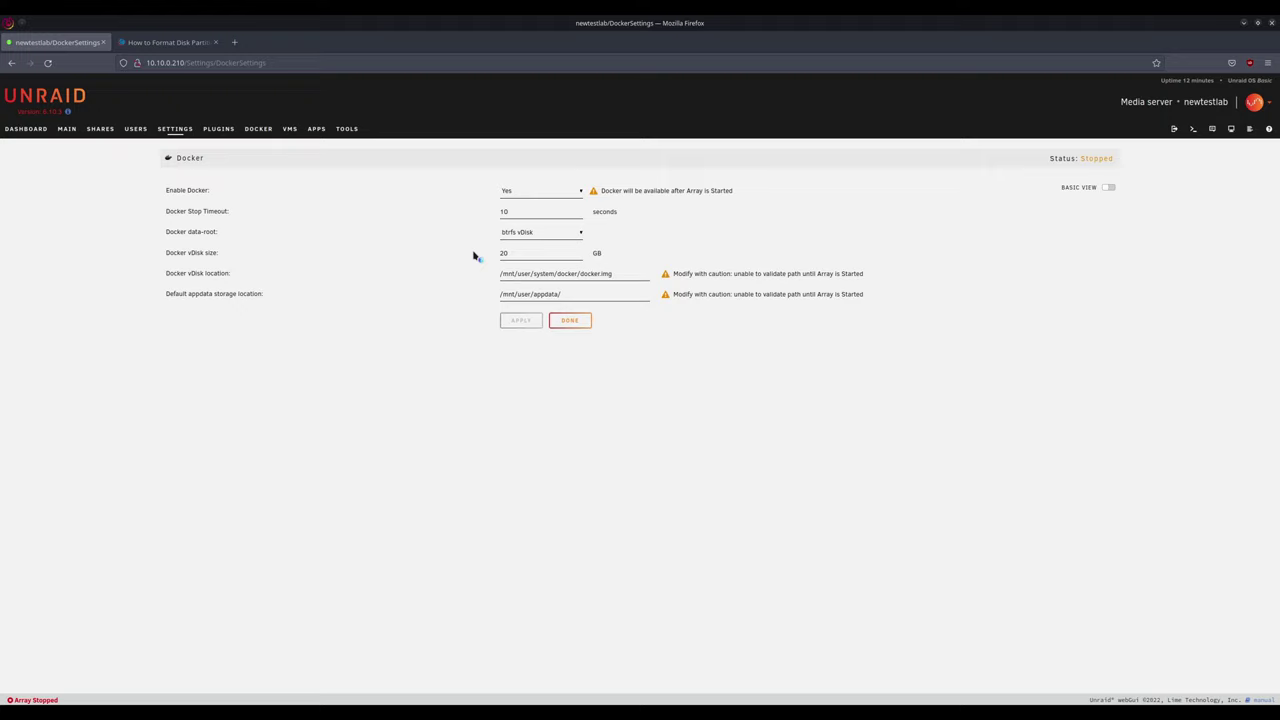
{"action": "left_click_drag", "start_coordinate": [510, 253], "coordinate": [485, 255]}
{"action": "type", "text": "40"}
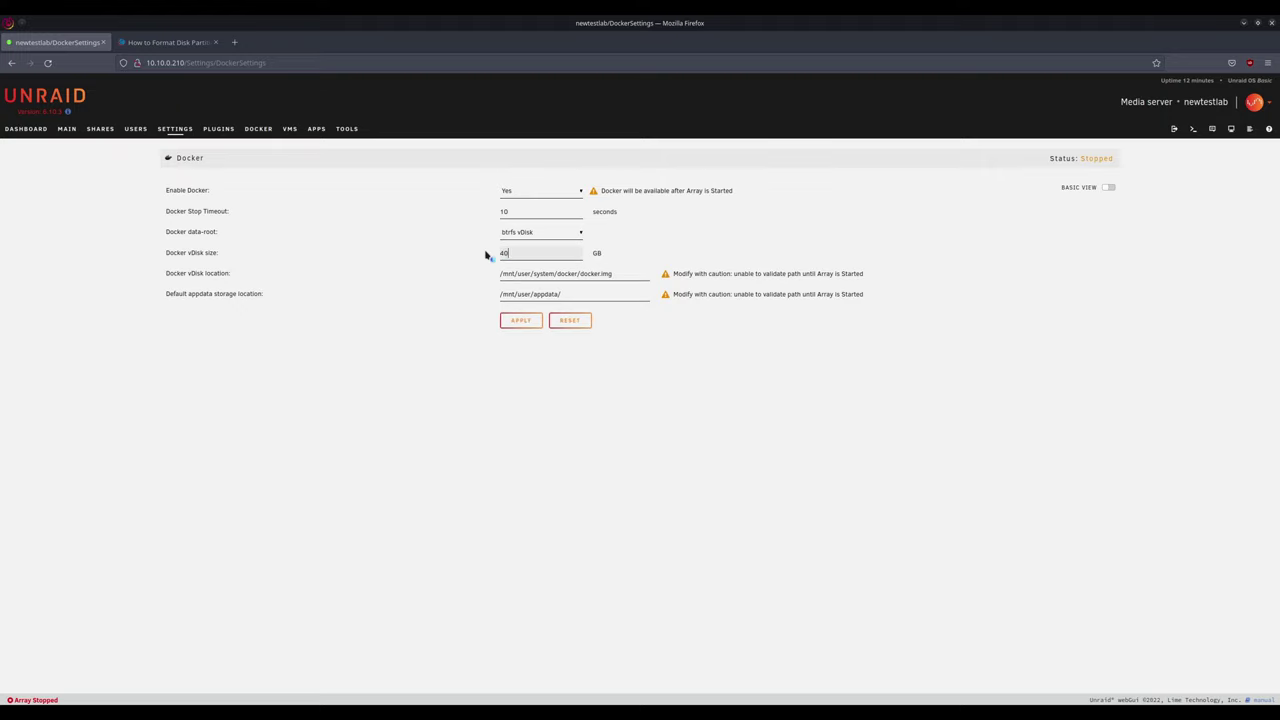
{"action": "left_click", "coordinate": [370, 416]}
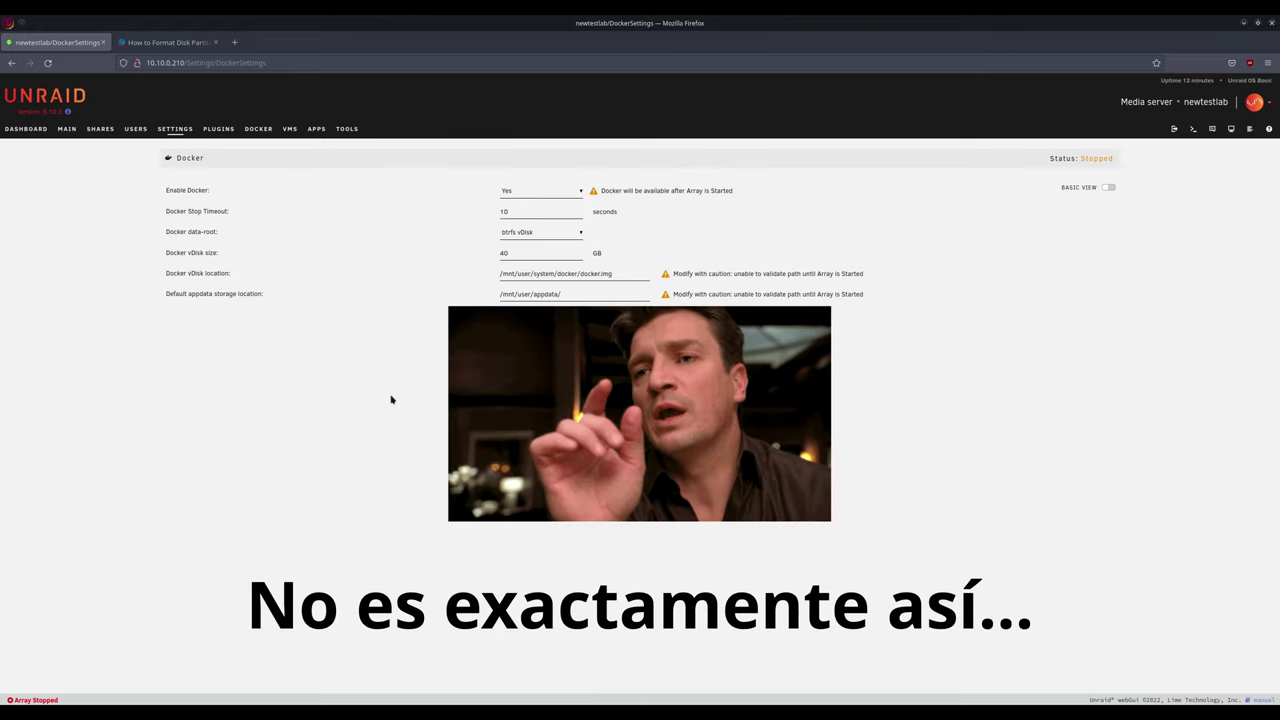
{"action": "left_click_drag", "start_coordinate": [581, 273], "coordinate": [611, 273]}
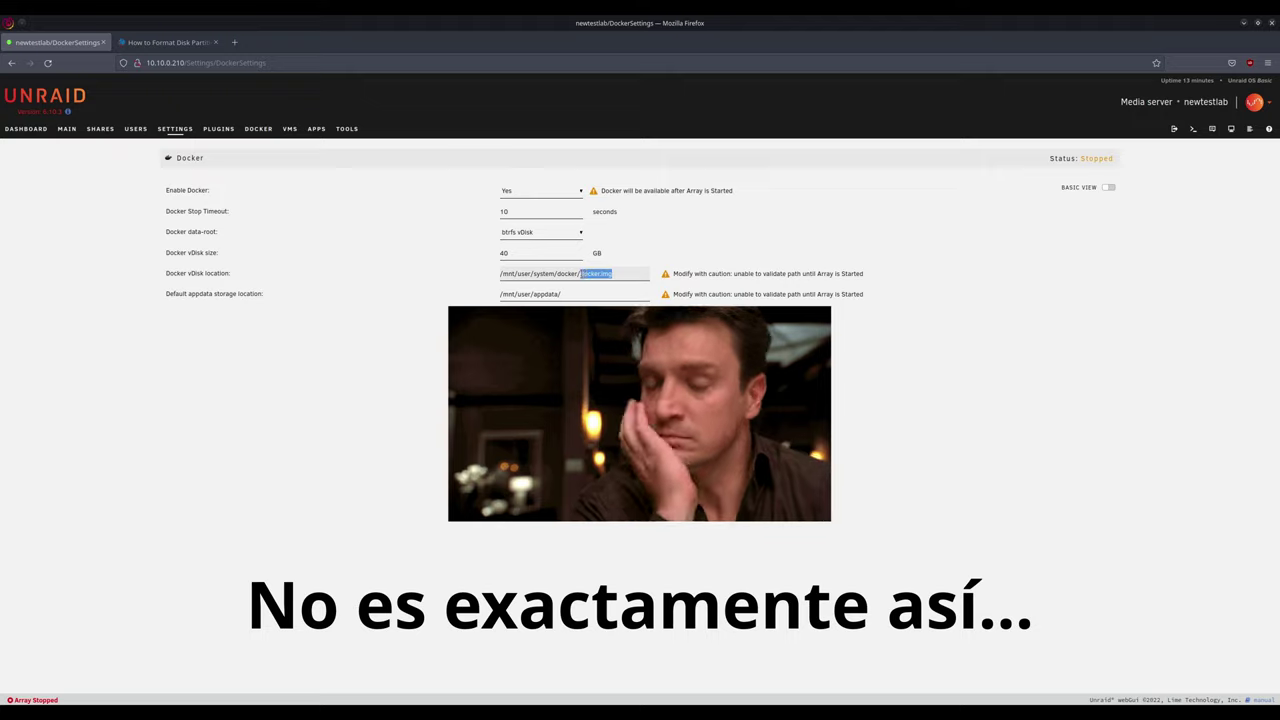
{"action": "left_click", "coordinate": [360, 391]}
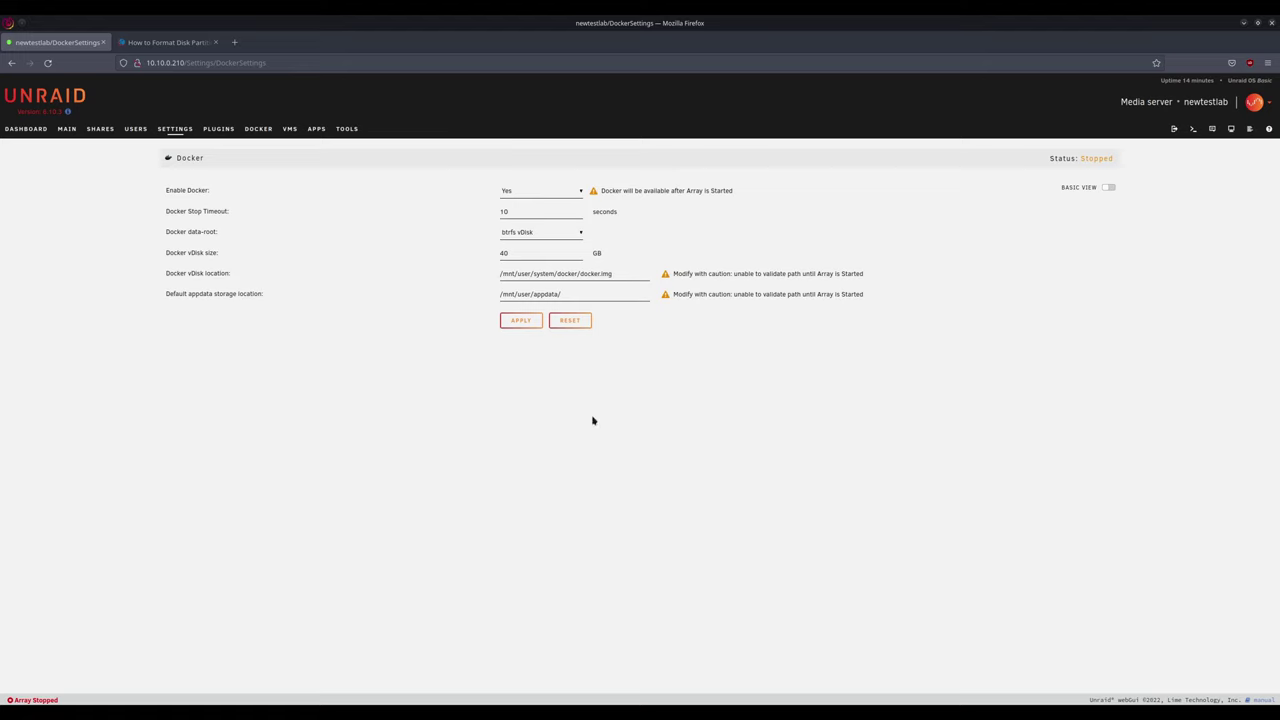
Show the advanced Docker options, apply the Docker configuration, and return to the settings overview.
{"action": "left_click", "coordinate": [1108, 188]}
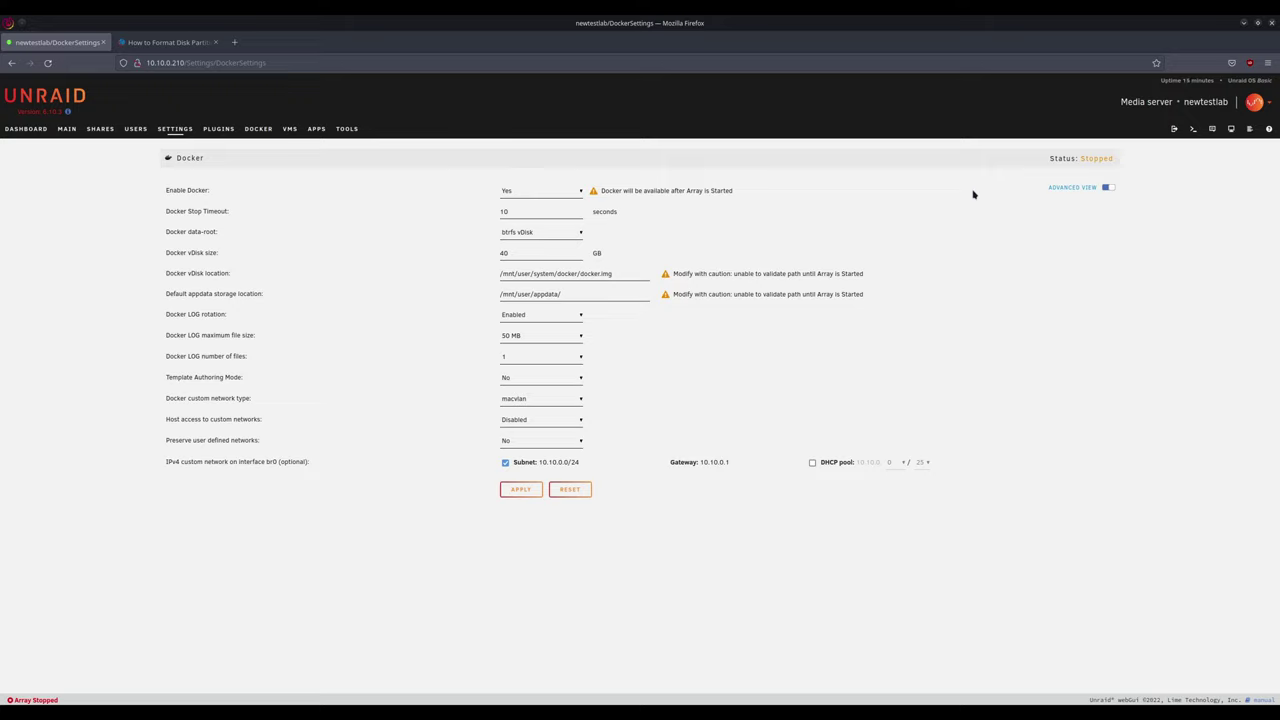
{"action": "left_click", "coordinate": [521, 492]}
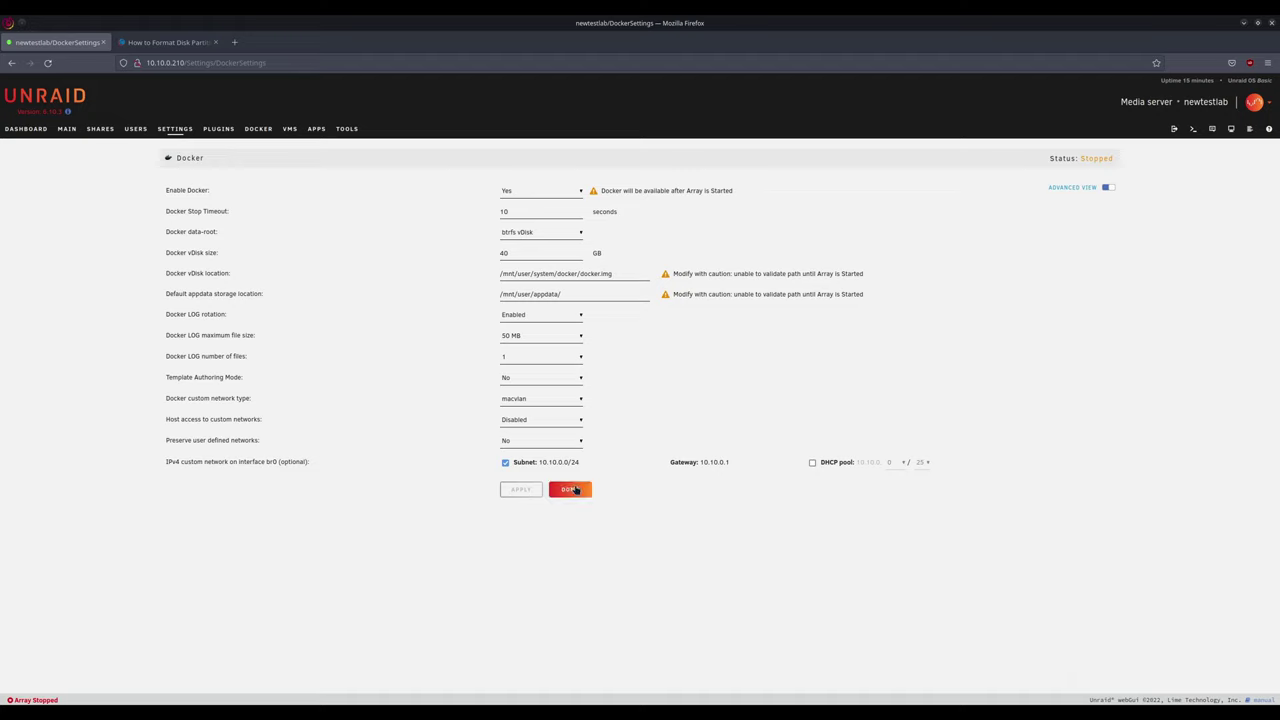
{"action": "left_click", "coordinate": [570, 489]}
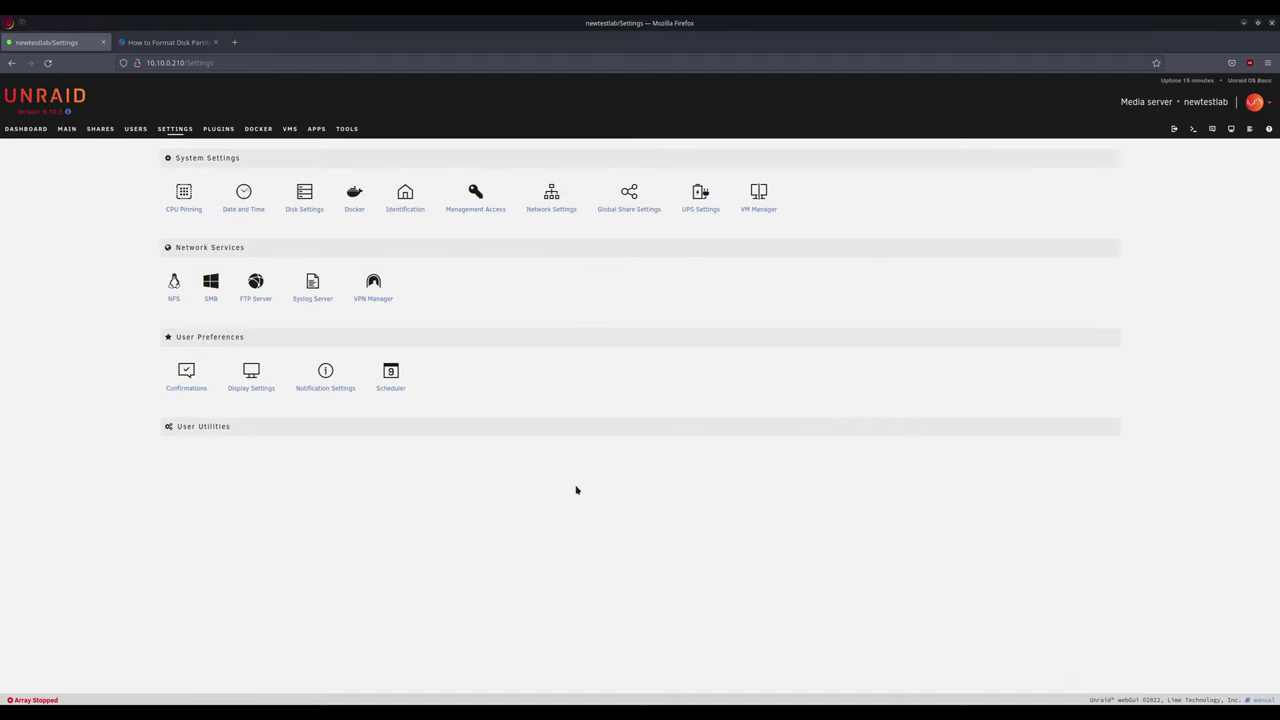
Check the server's identification settings and return to the settings overview.
{"action": "left_click", "coordinate": [405, 192]}
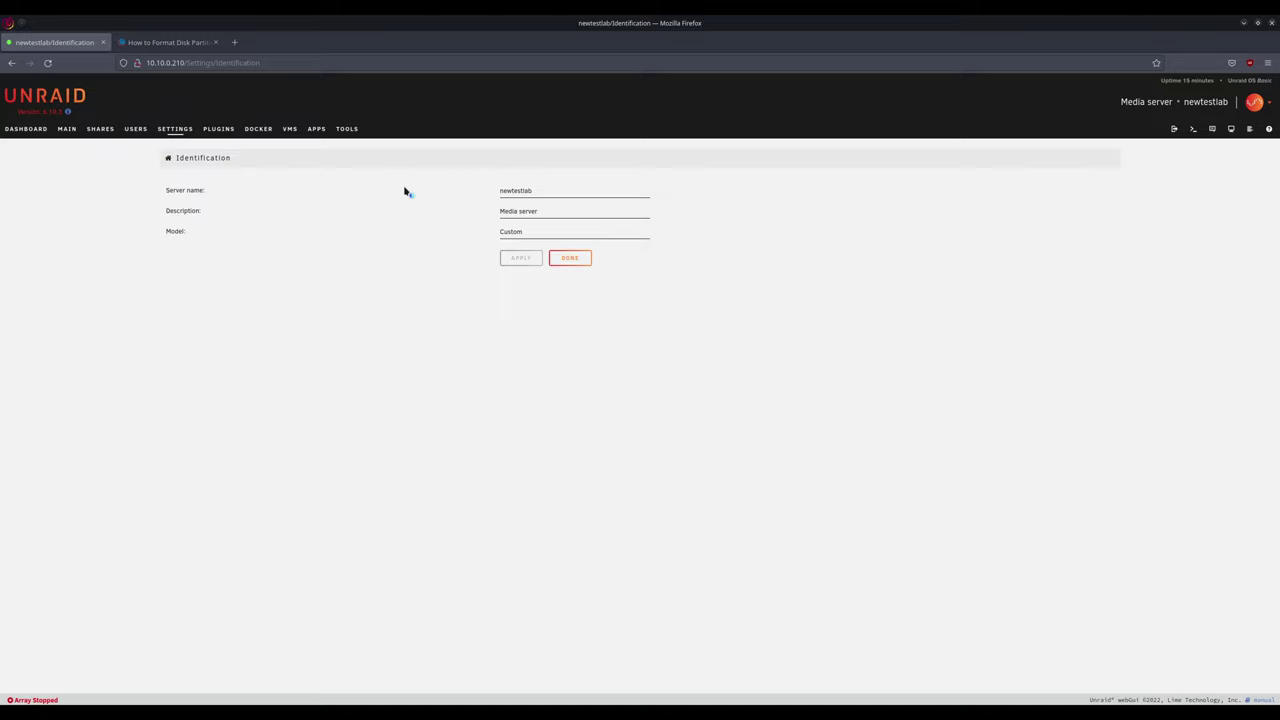
{"action": "left_click", "coordinate": [176, 132]}
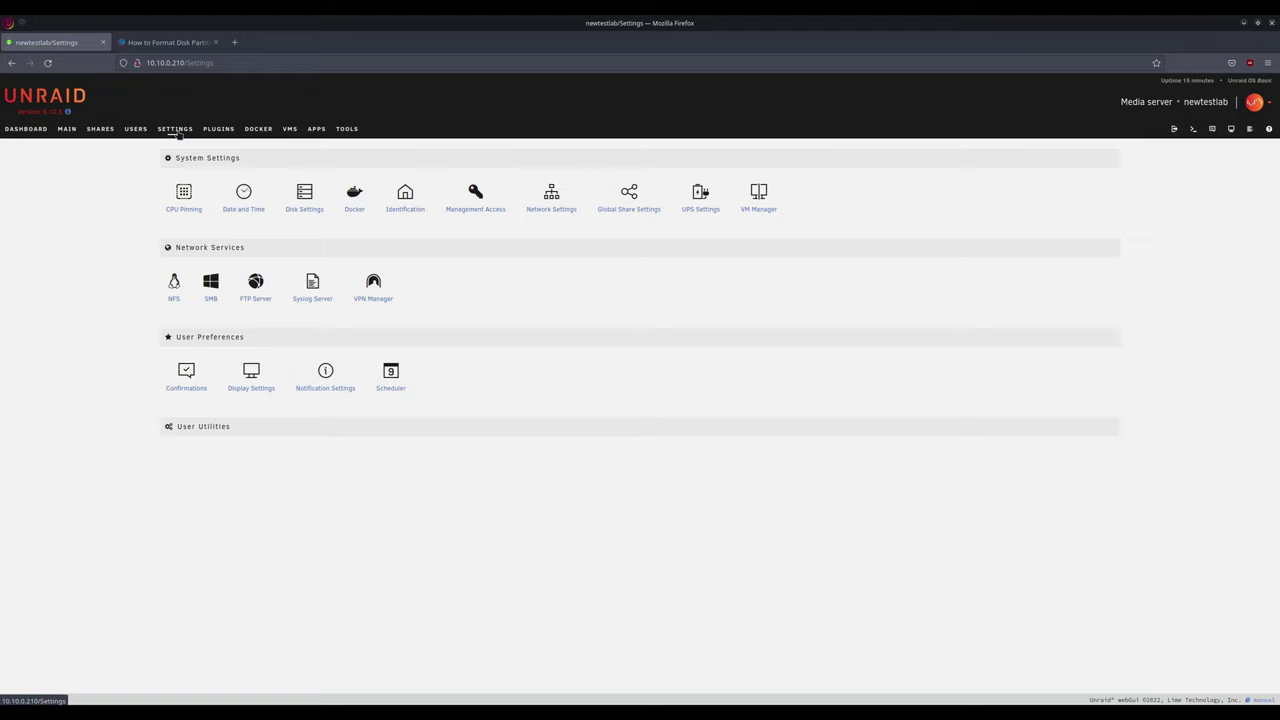
In the management access settings, set the start page to Dashboard, enable SSH, and apply the changes.
{"action": "left_click", "coordinate": [476, 192]}
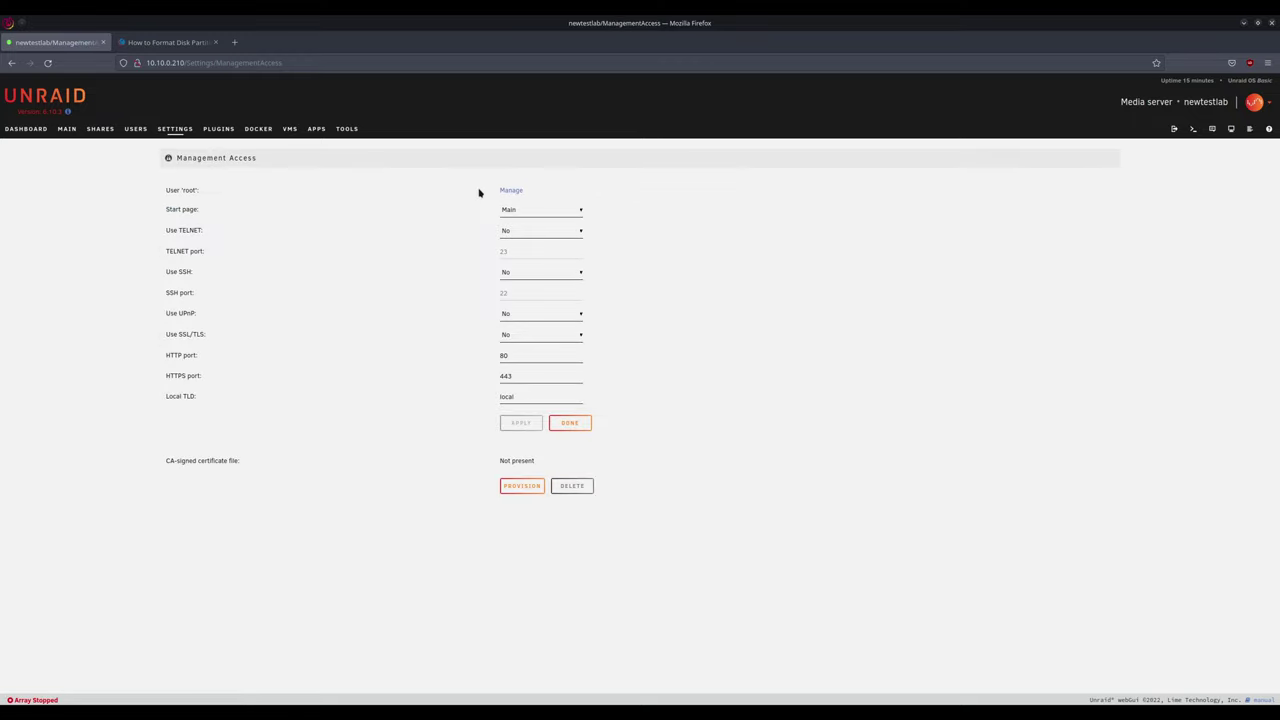
{"action": "left_click", "coordinate": [511, 211]}
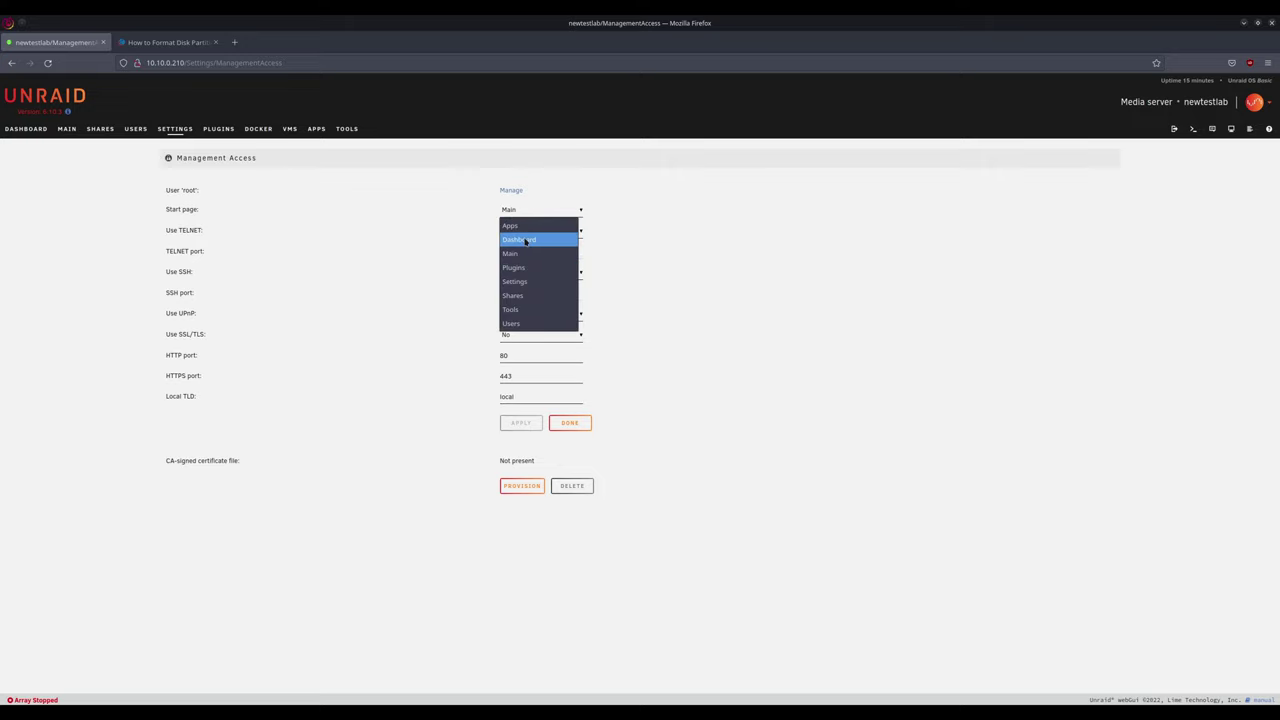
{"action": "left_click", "coordinate": [527, 240]}
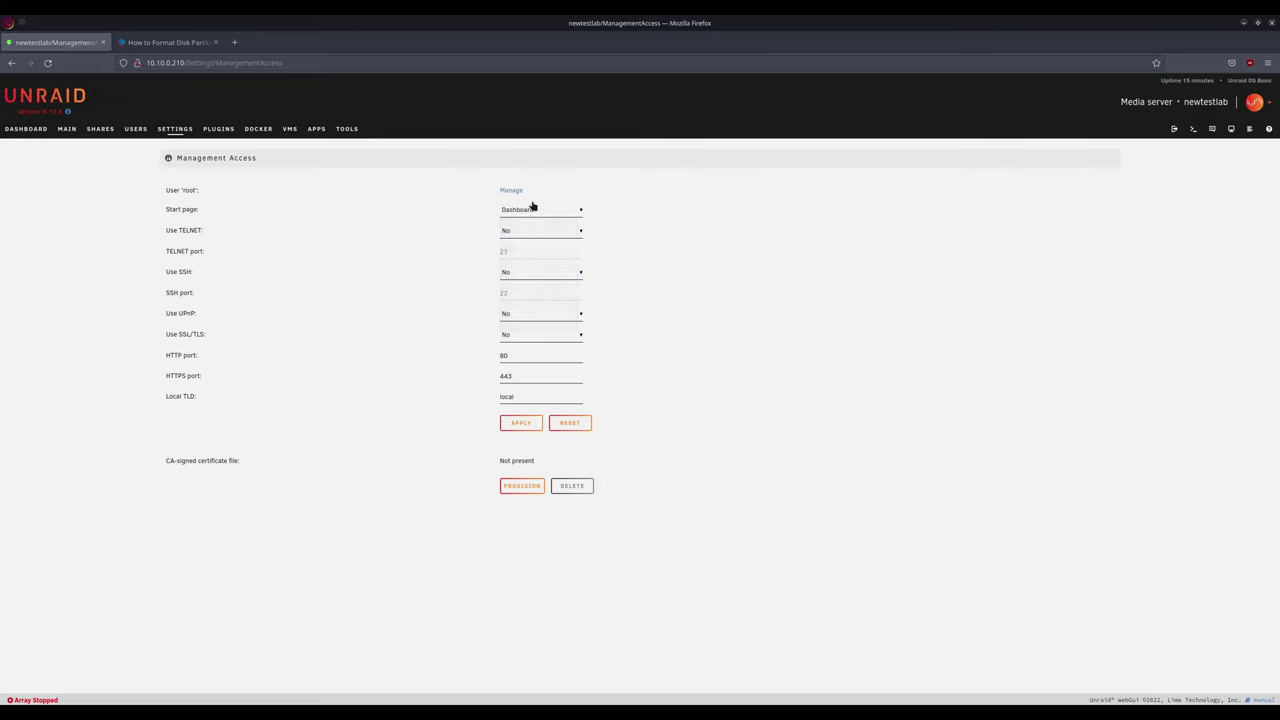
{"action": "left_click", "coordinate": [577, 277]}
{"action": "left_click", "coordinate": [526, 306]}
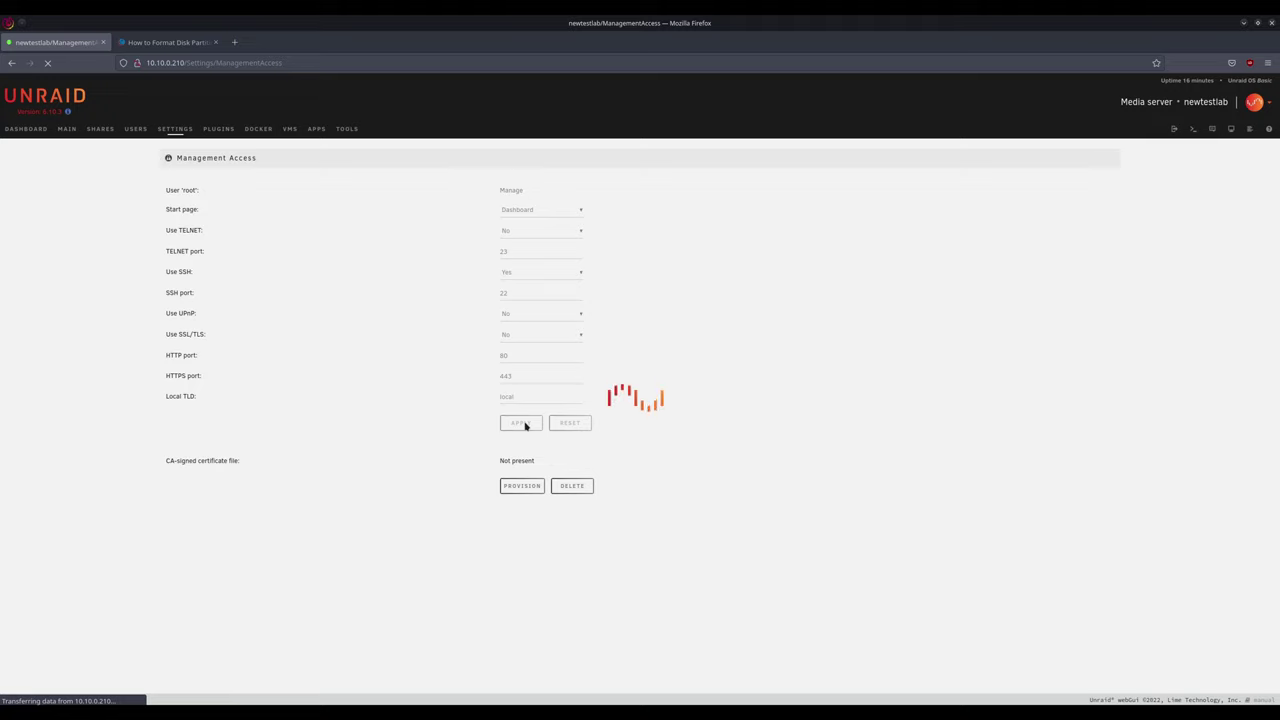
{"action": "left_click", "coordinate": [572, 424]}
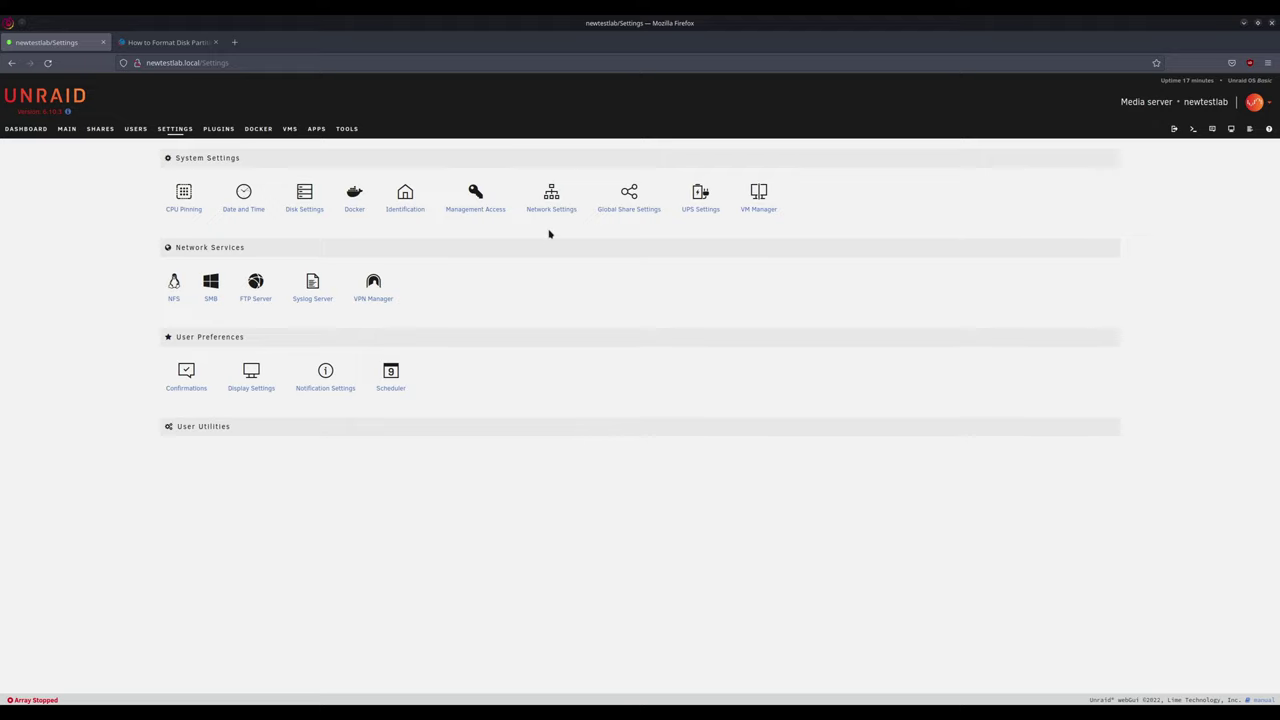
In the network settings, set the eth0 IPv4 address assignment to Static, apply the change, and return to the settings overview.
{"action": "left_click", "coordinate": [550, 196]}
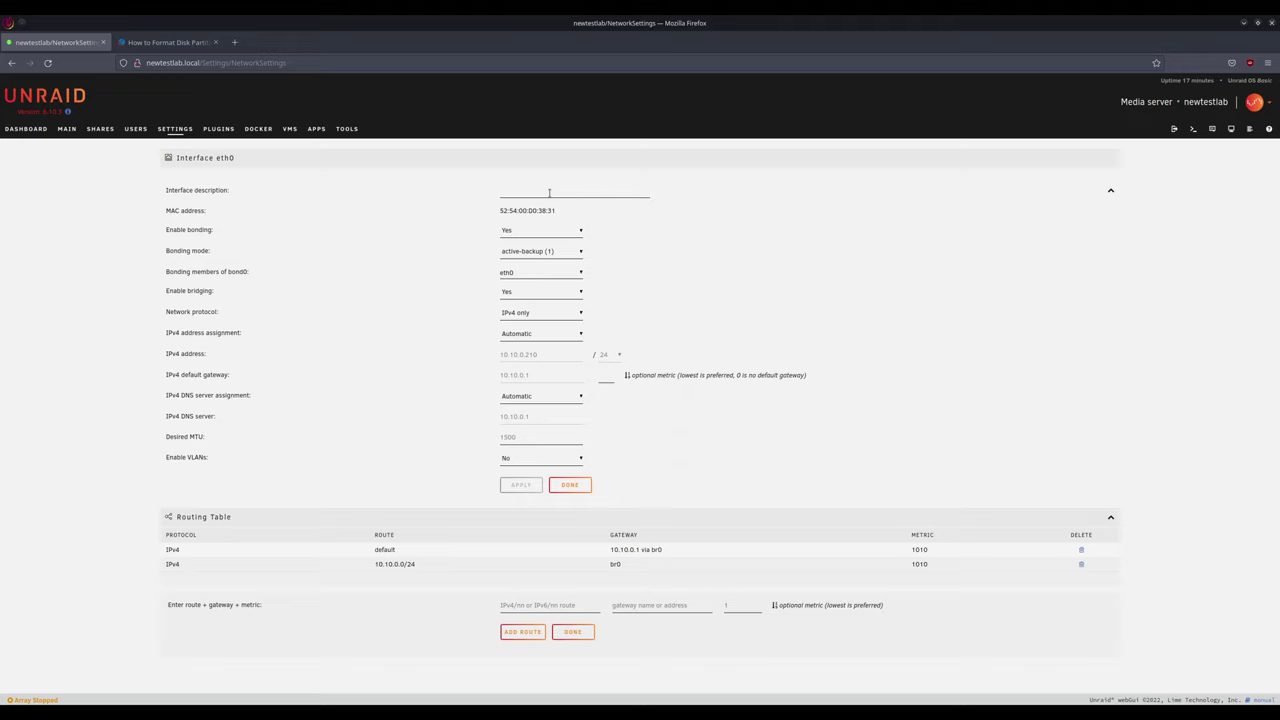
{"action": "left_click", "coordinate": [532, 335]}
{"action": "left_click", "coordinate": [538, 363]}
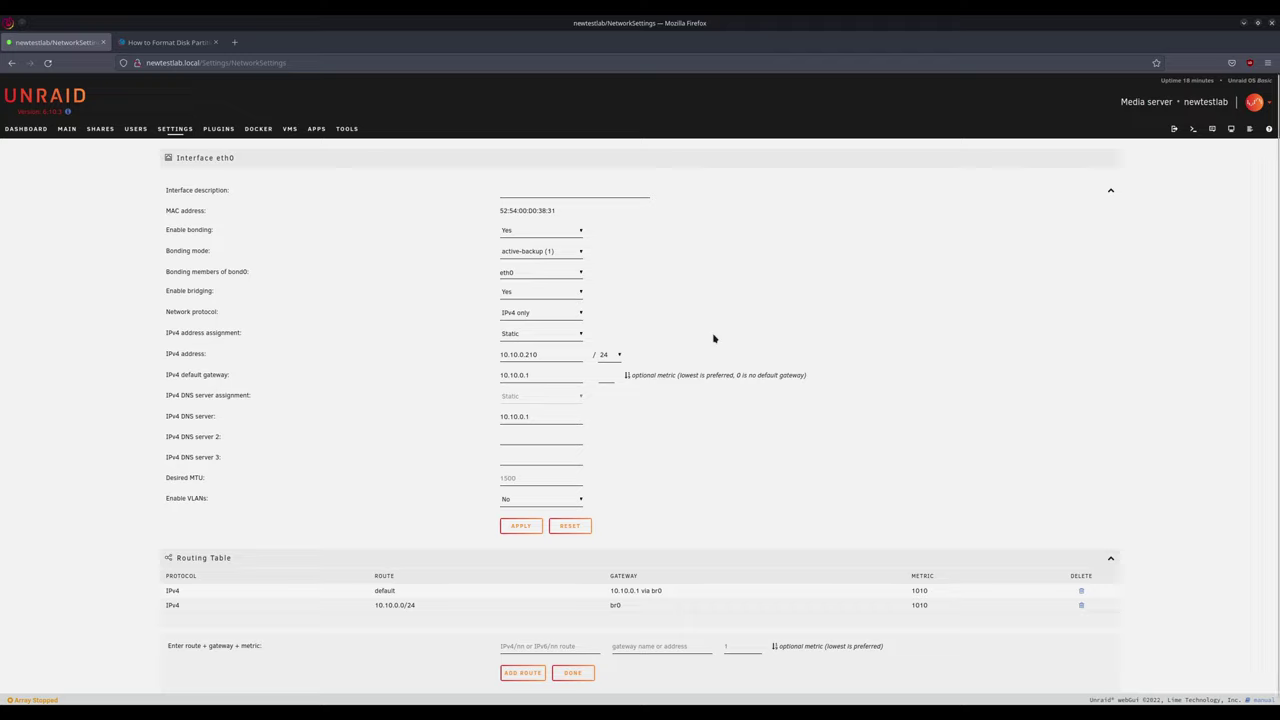
{"action": "left_click", "coordinate": [512, 433]}
{"action": "left_click", "coordinate": [517, 457]}
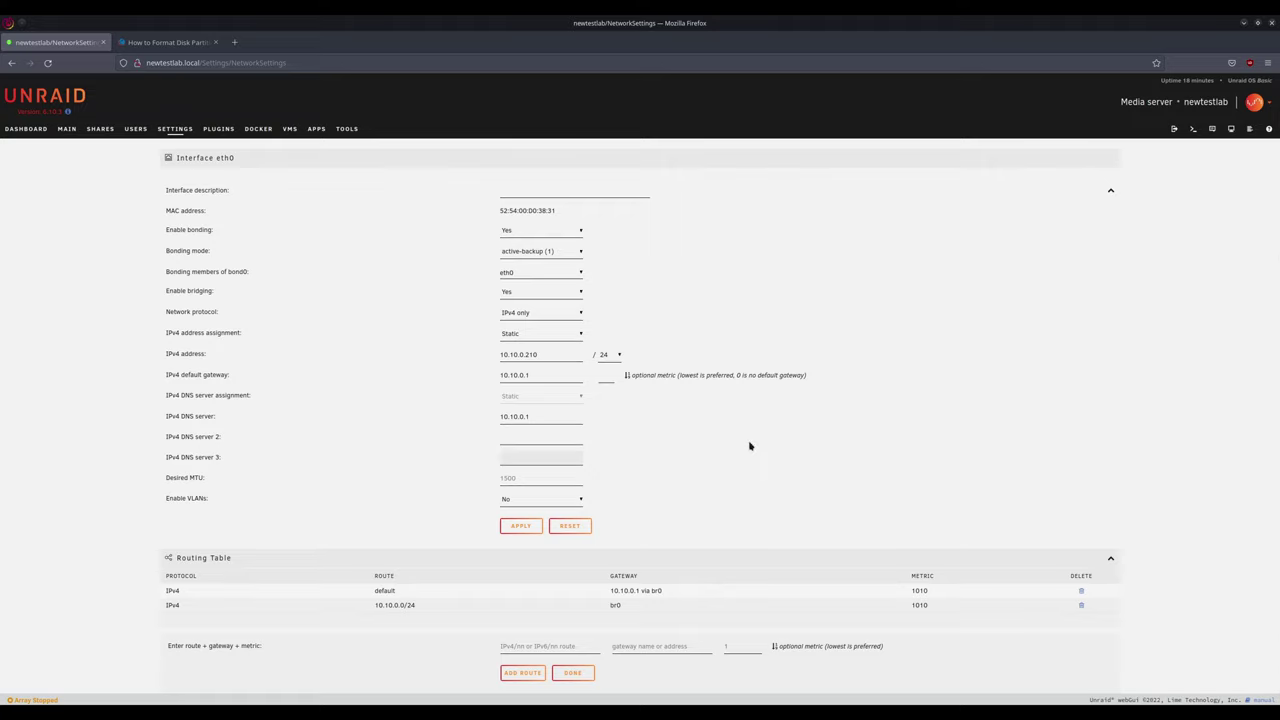
{"action": "left_click", "coordinate": [522, 527]}
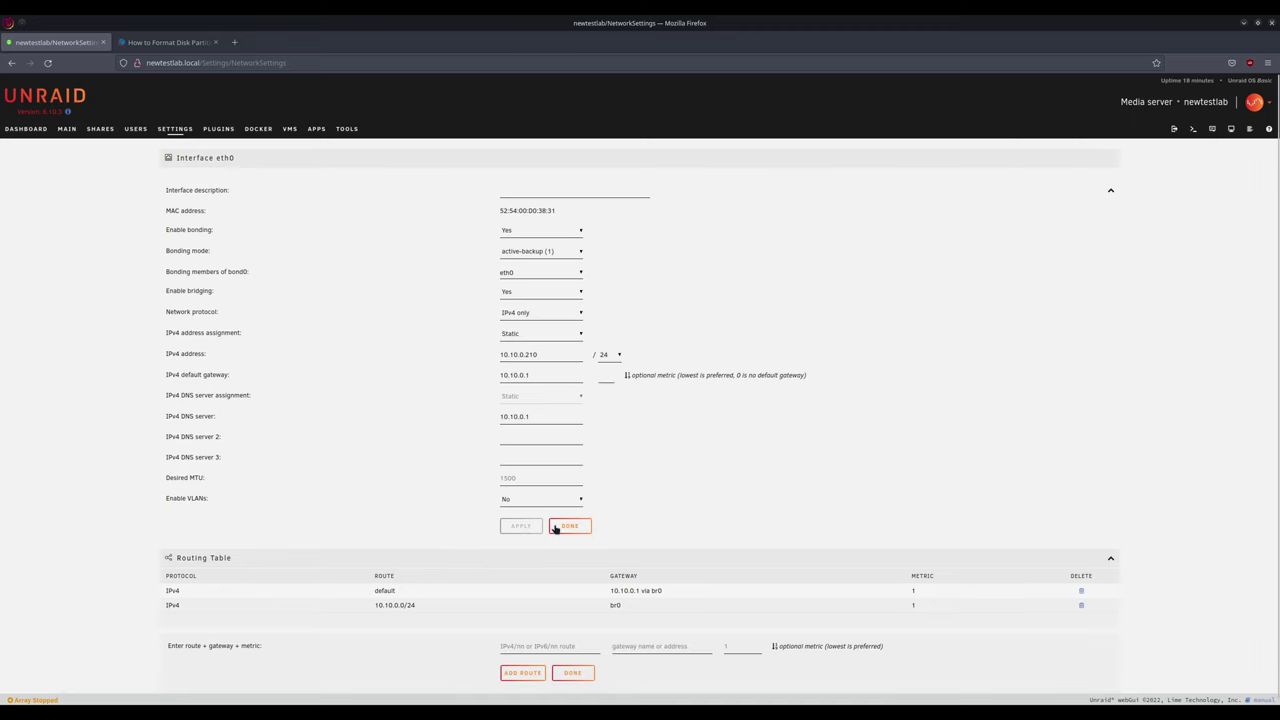
{"action": "left_click", "coordinate": [568, 527]}
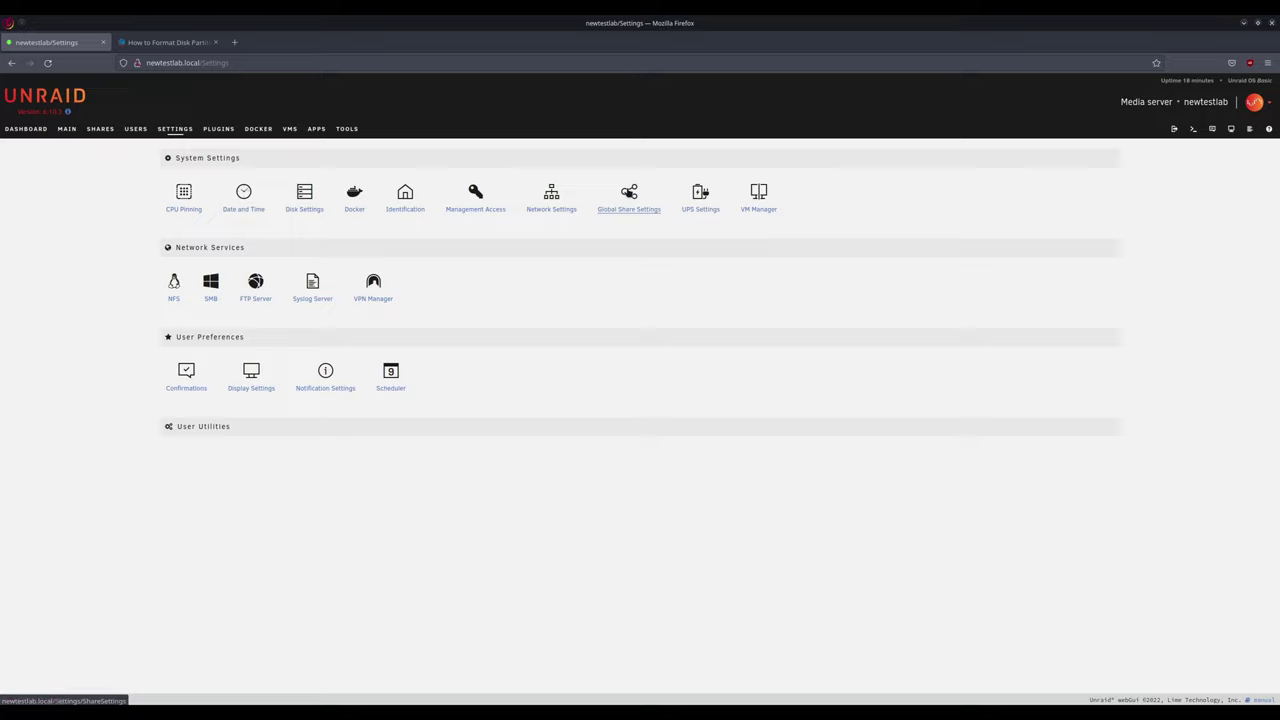
Check the global share settings and the UPS settings, returning to the settings overview.
{"action": "left_click", "coordinate": [629, 193]}
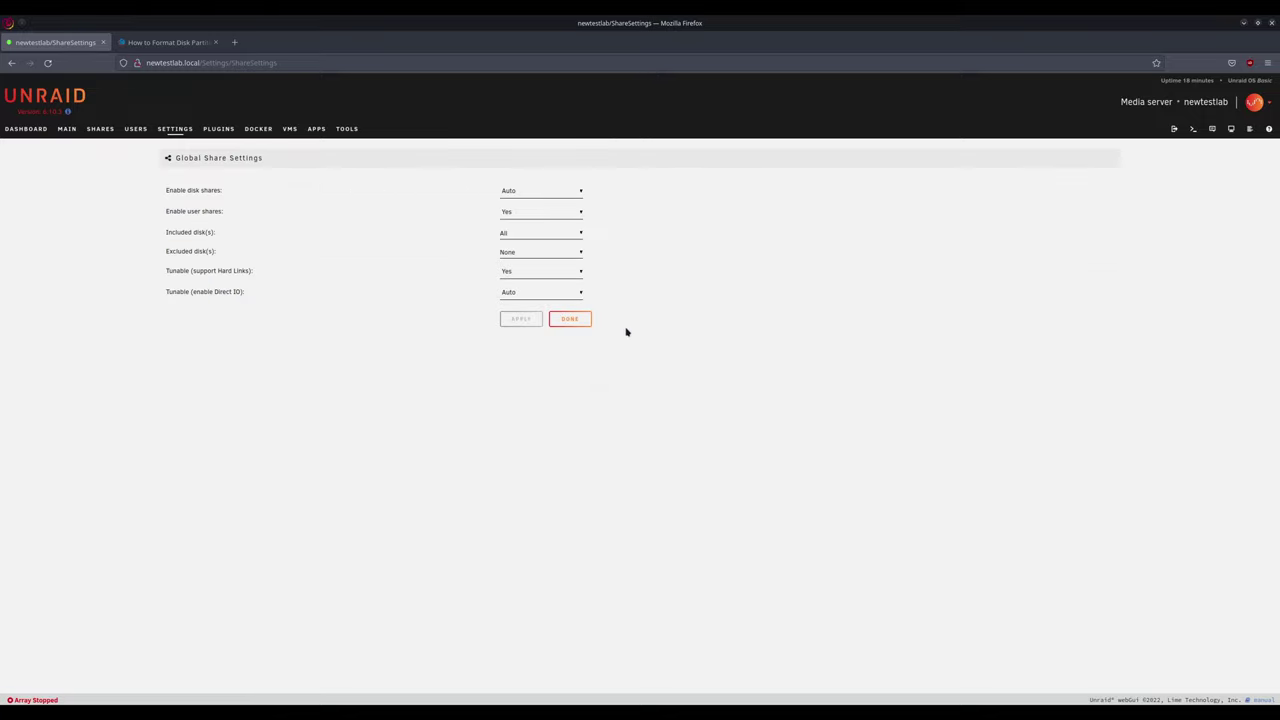
{"action": "left_click", "coordinate": [569, 320]}
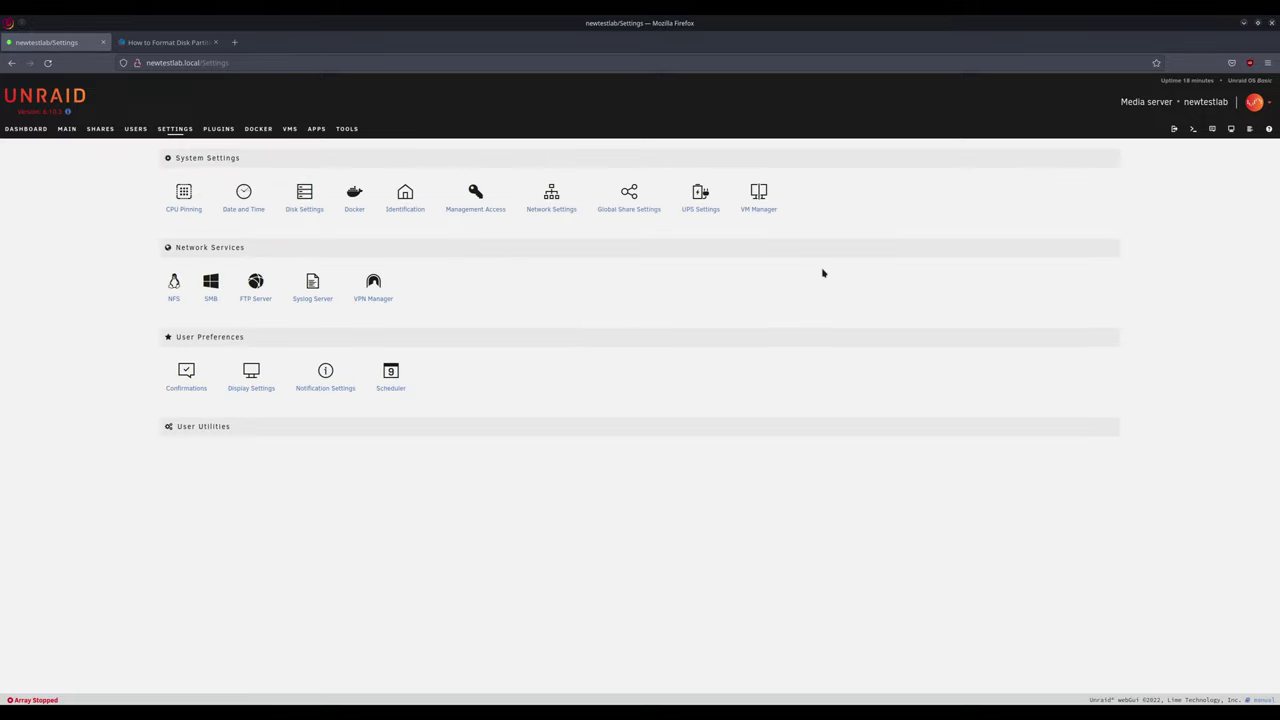
{"action": "left_click", "coordinate": [702, 207]}
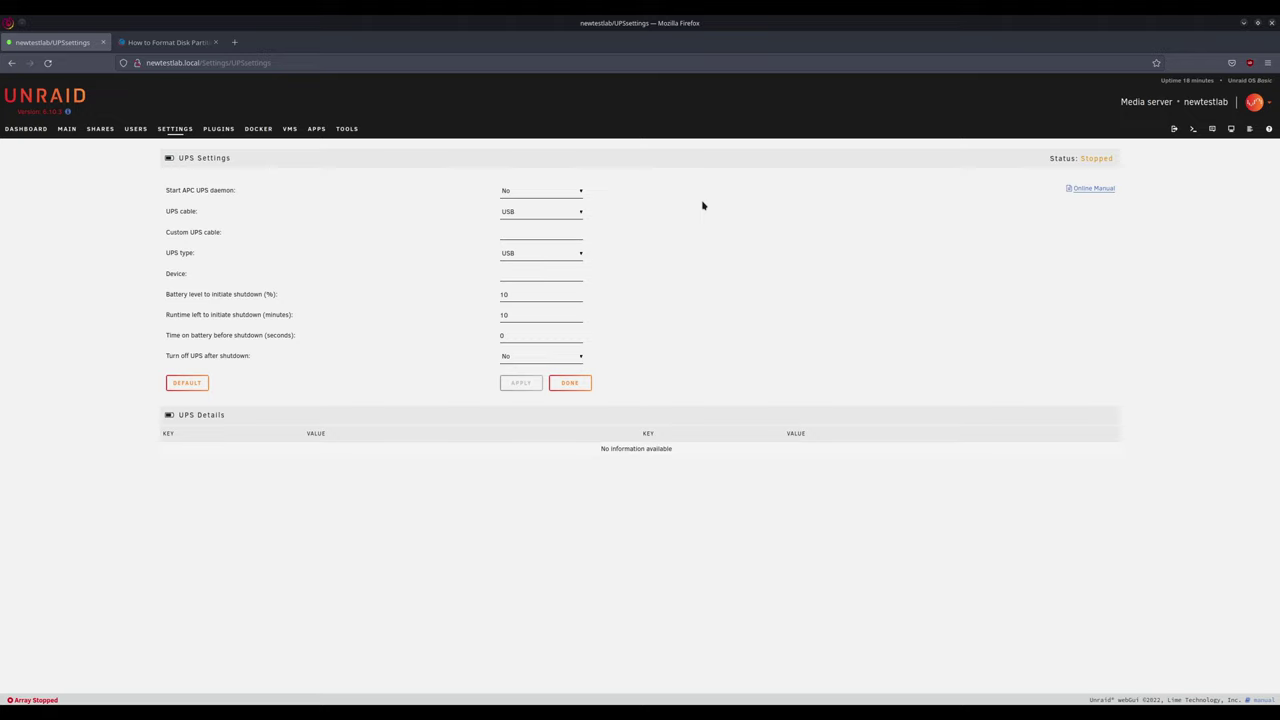
{"action": "left_click", "coordinate": [556, 388]}
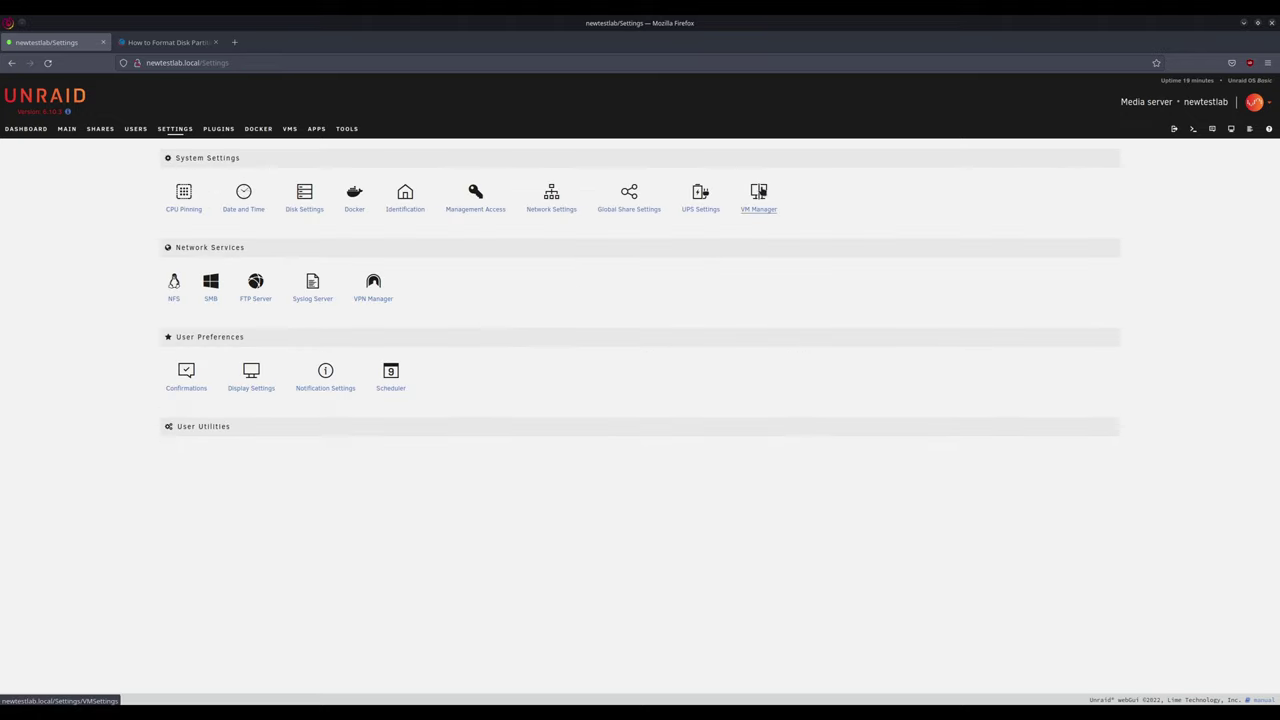
Review the VM Manager settings in advanced view and check the NFS settings, returning to the settings overview.
{"action": "left_click", "coordinate": [761, 192]}
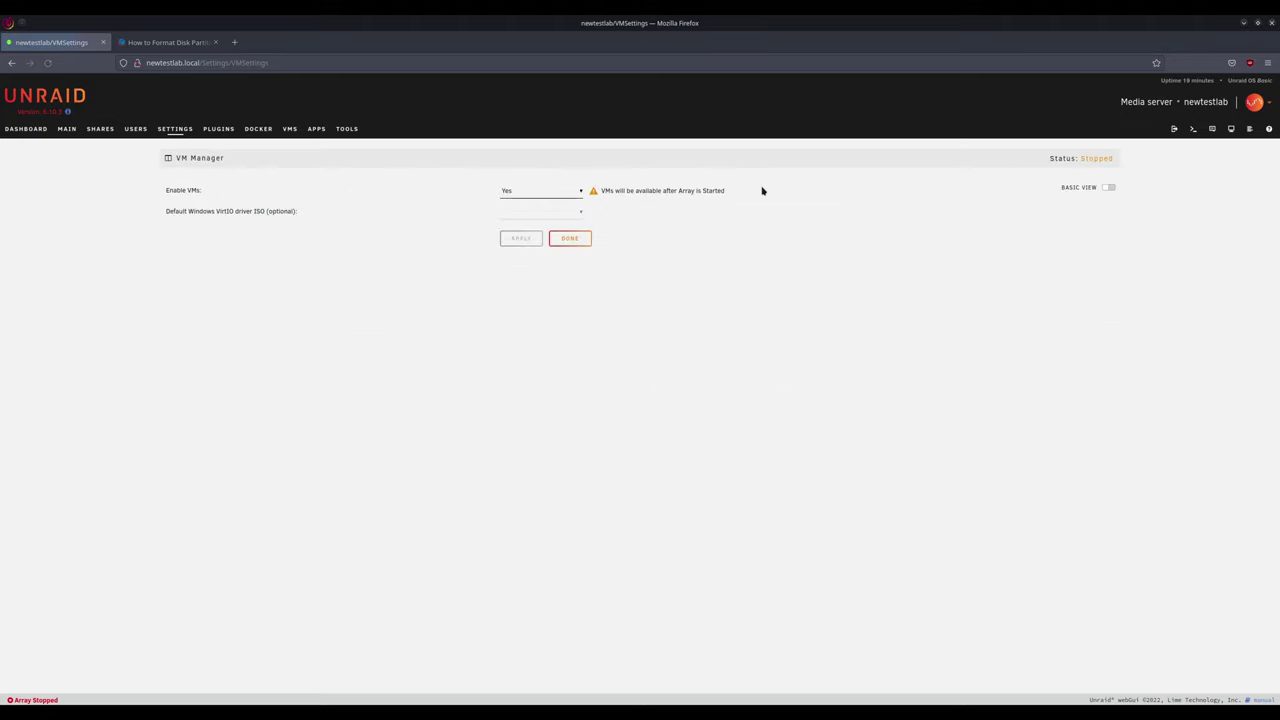
{"action": "left_click", "coordinate": [1108, 188]}
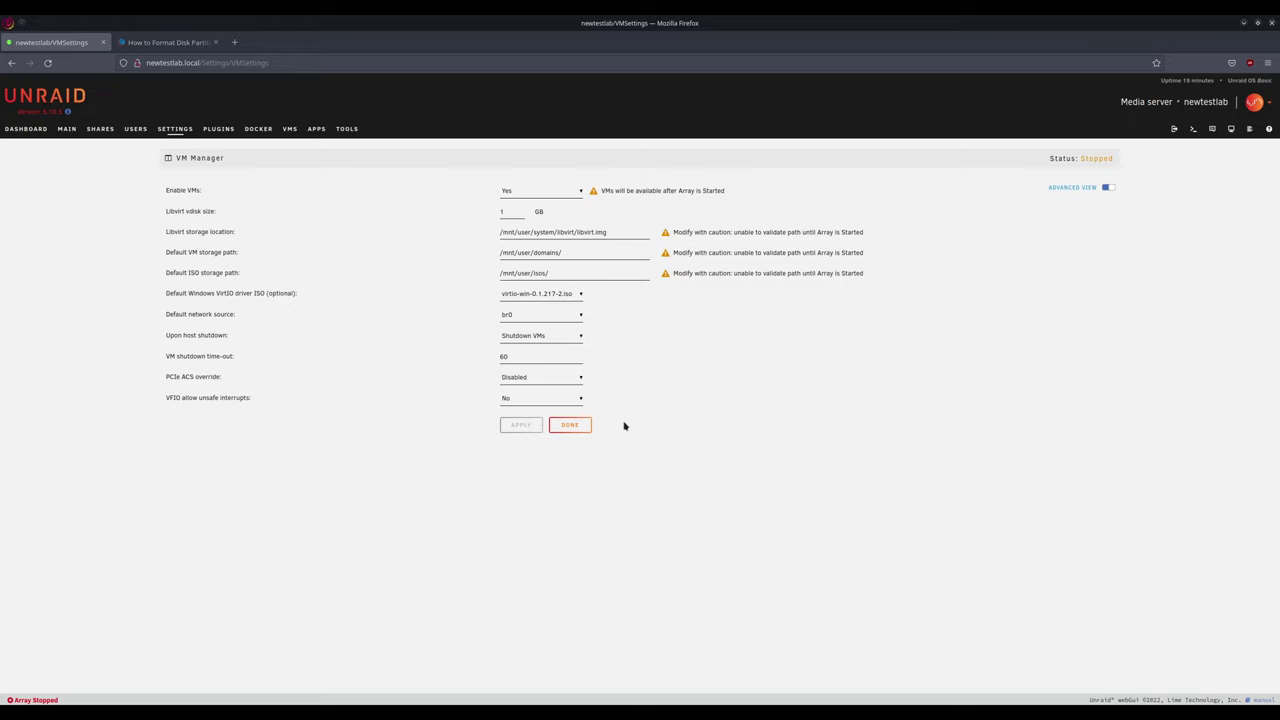
{"action": "left_click", "coordinate": [586, 425]}
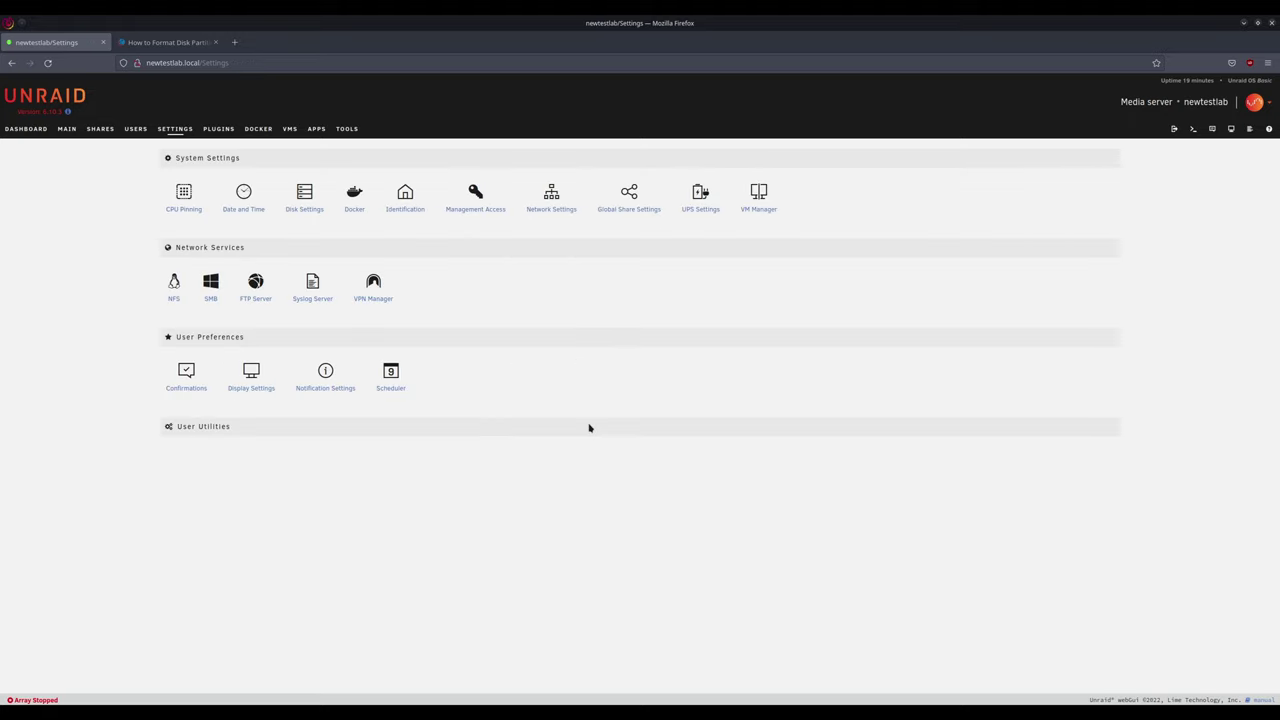
{"action": "left_click", "coordinate": [174, 283]}
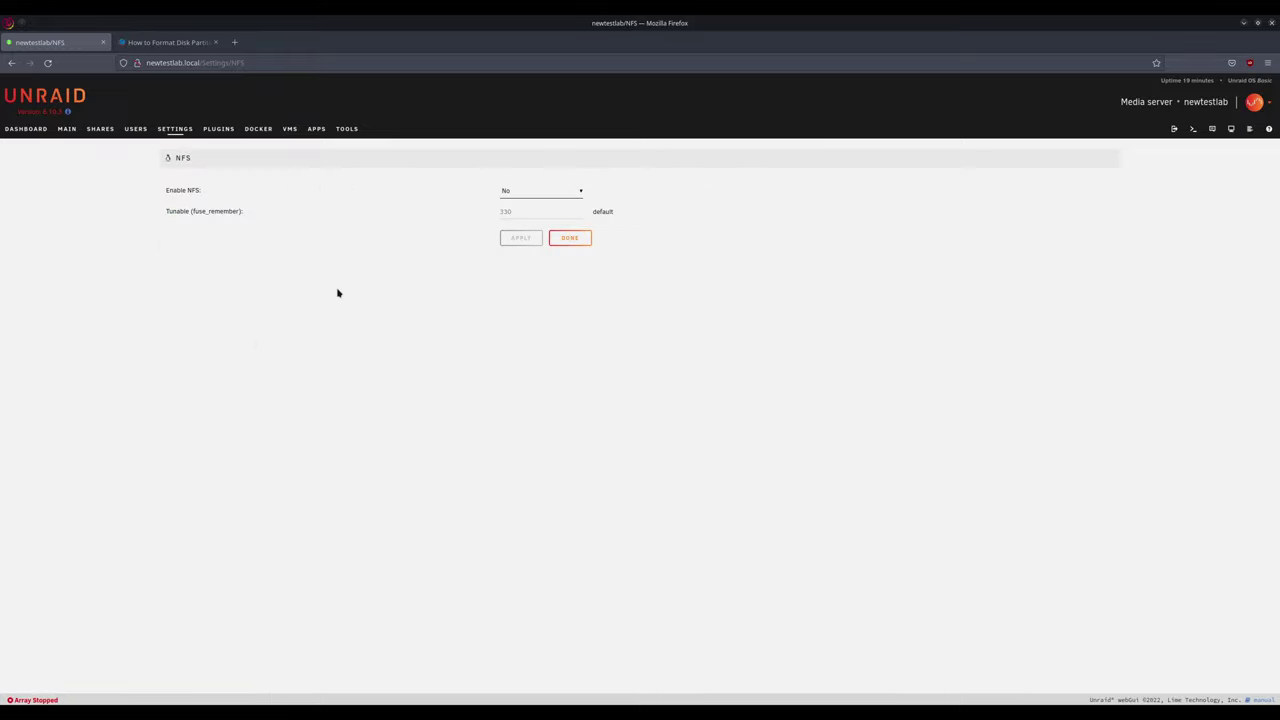
{"action": "left_click", "coordinate": [571, 239]}
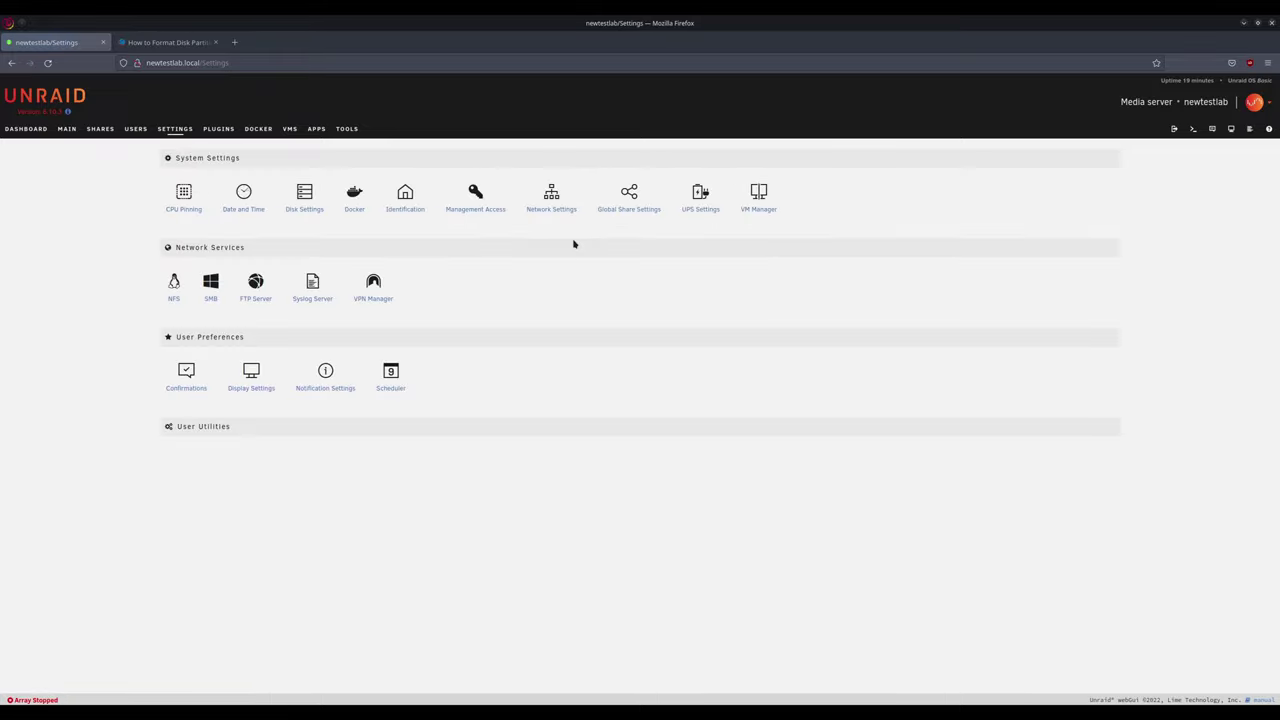
In the SMB settings, enable SMB Multi Channel, apply the change, and return to the settings overview.
{"action": "left_click", "coordinate": [211, 287]}
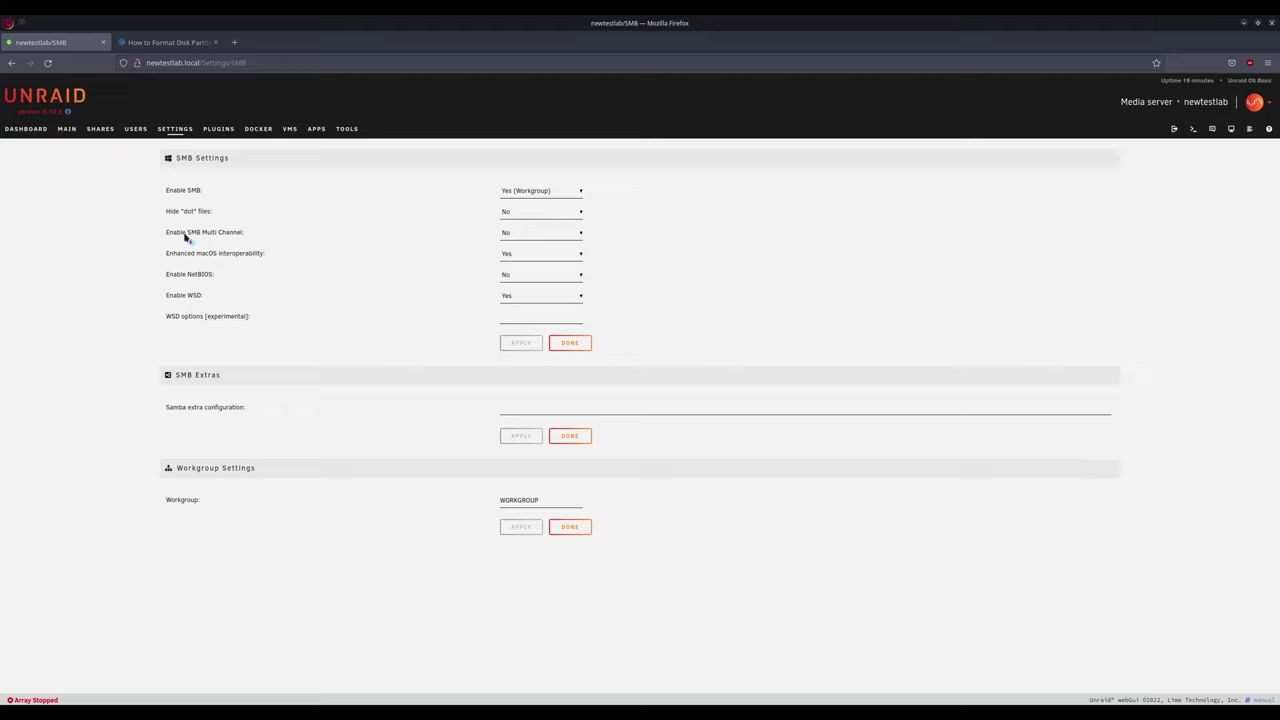
{"action": "left_click", "coordinate": [512, 237]}
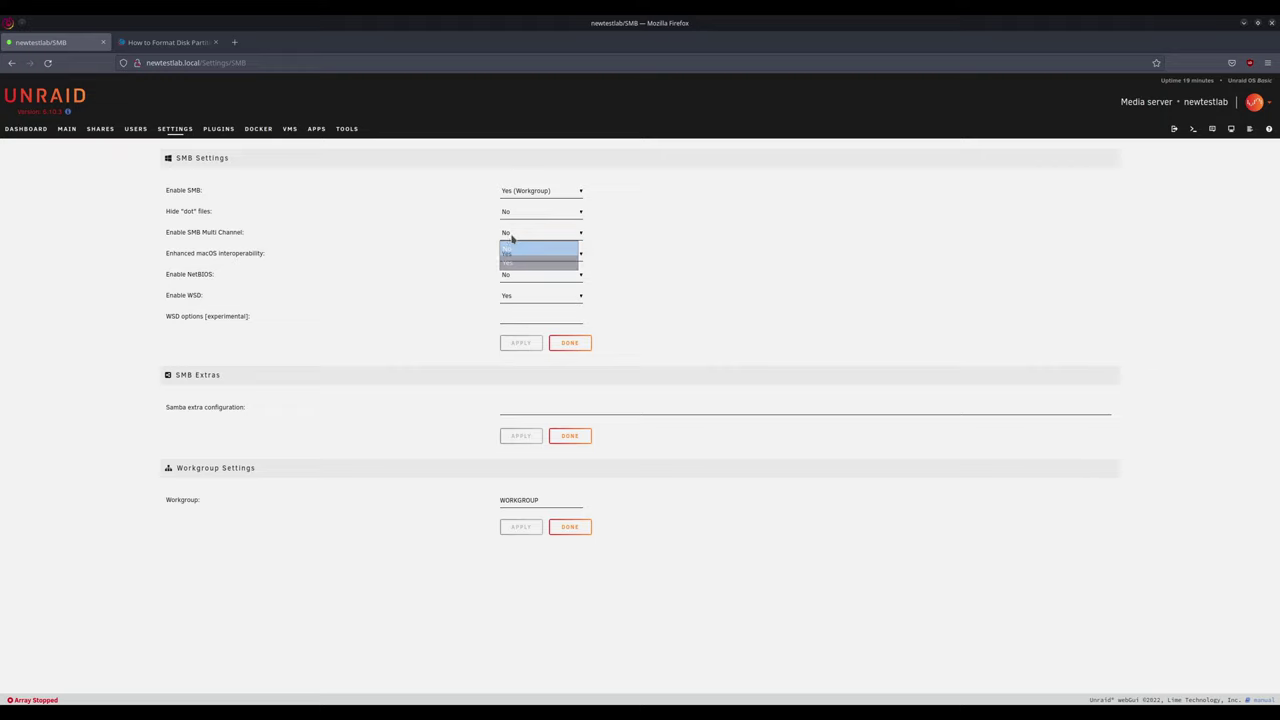
{"action": "left_click", "coordinate": [528, 264]}
{"action": "left_click", "coordinate": [528, 264]}
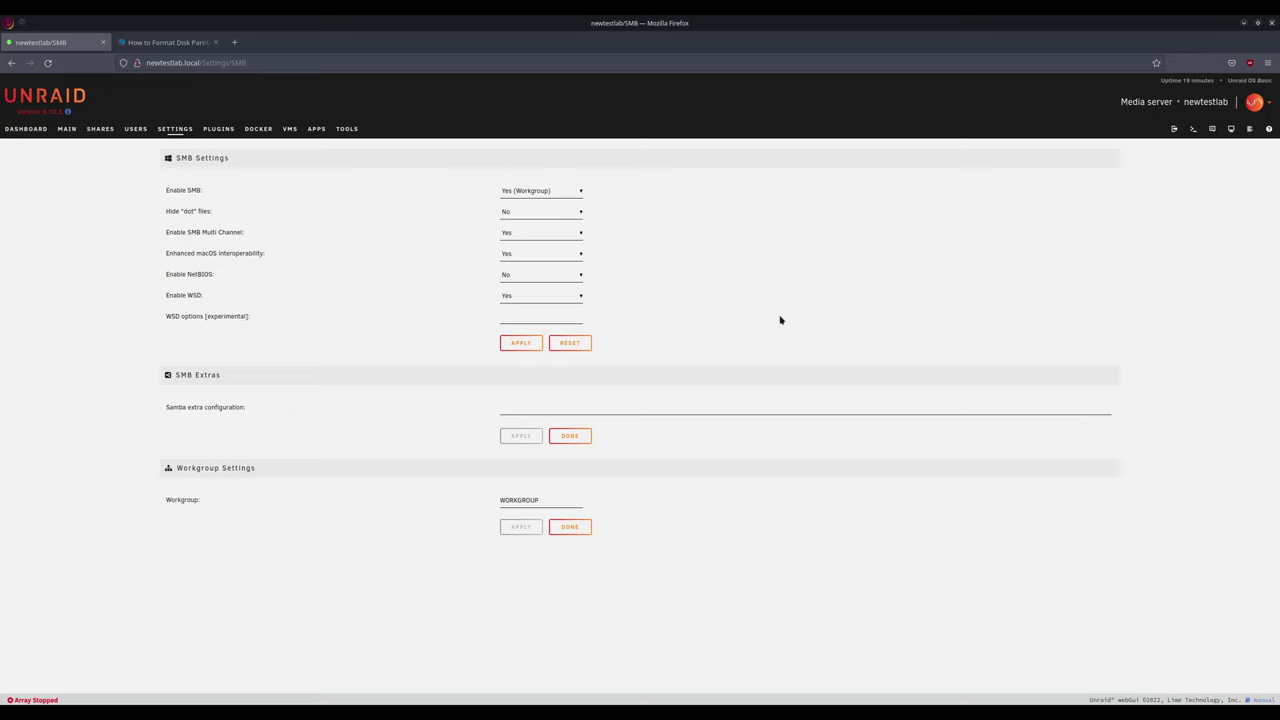
{"action": "left_click", "coordinate": [522, 344]}
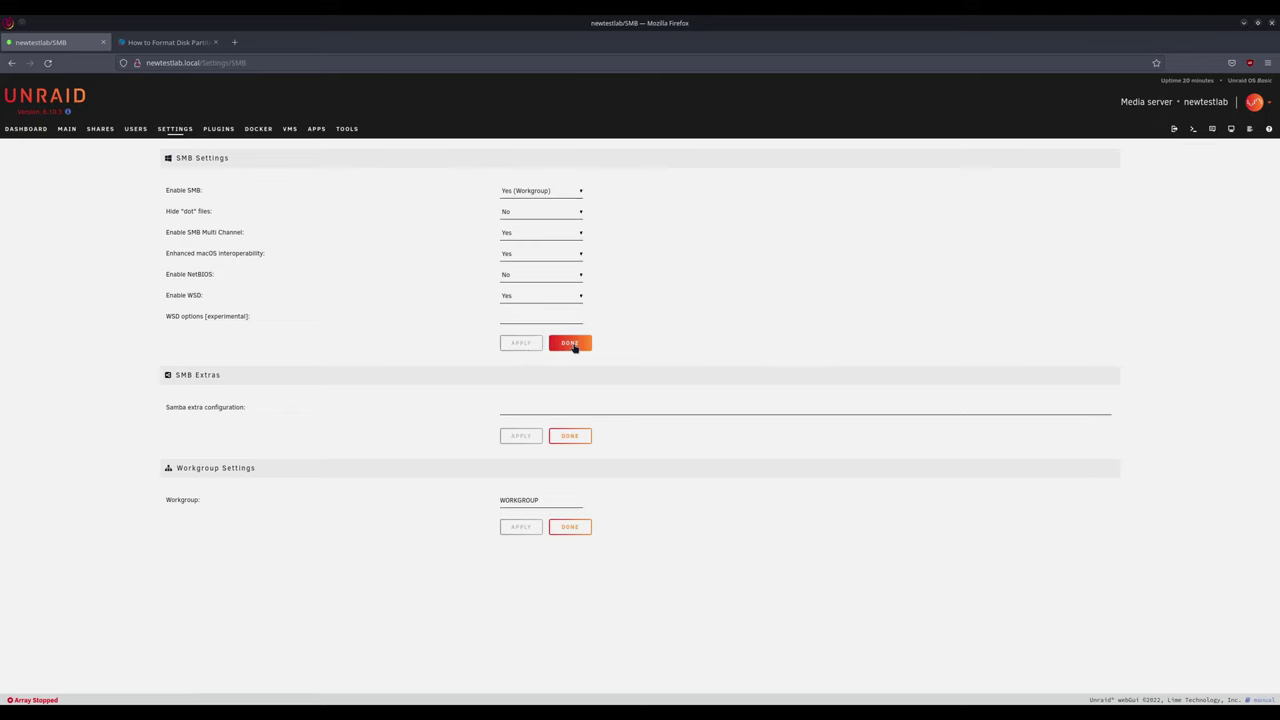
{"action": "left_click", "coordinate": [575, 345]}
Check the FTP Server, Syslog Server and VPN Manager settings, returning to the settings overview.
{"action": "left_click", "coordinate": [258, 297]}
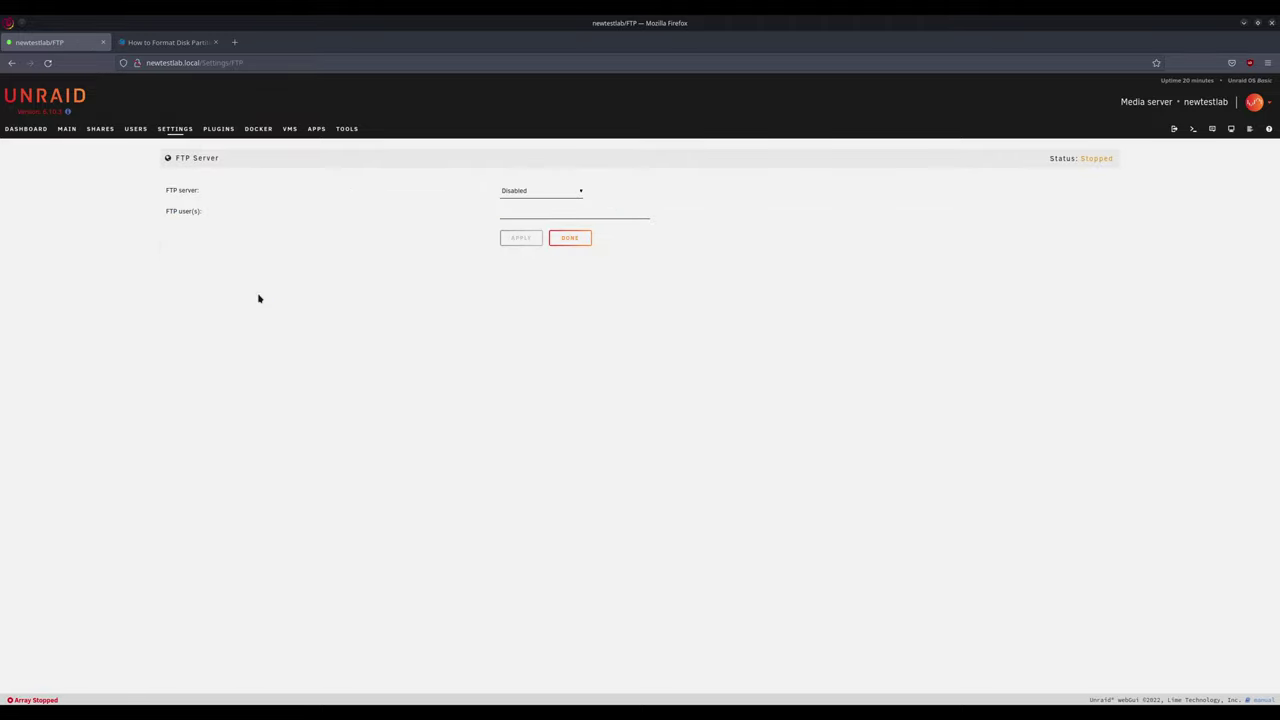
{"action": "left_click", "coordinate": [583, 241]}
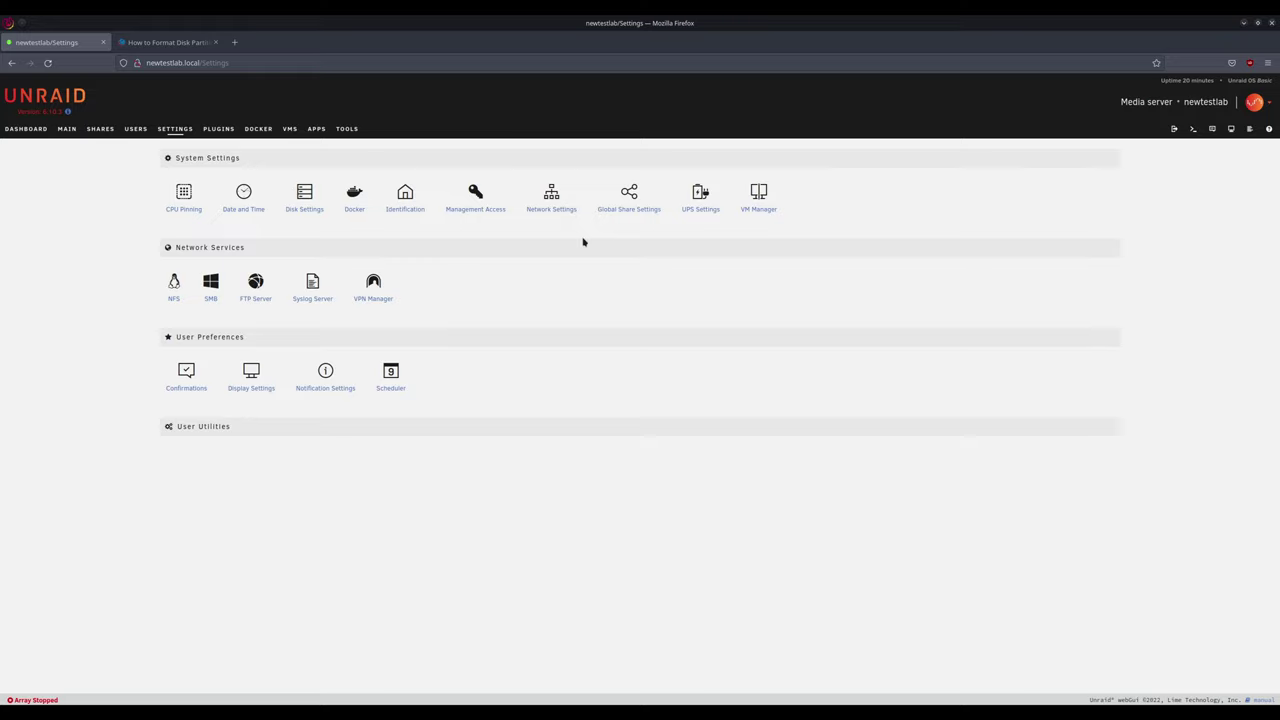
{"action": "left_click", "coordinate": [312, 284]}
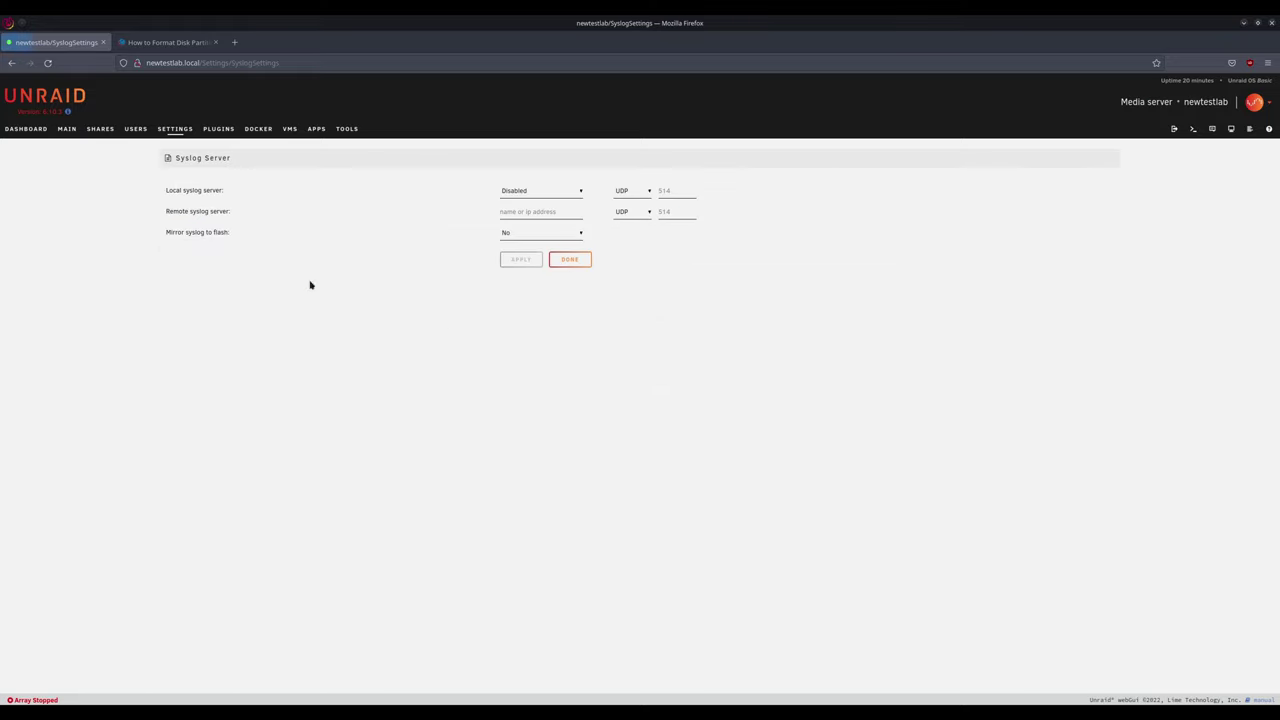
{"action": "left_click", "coordinate": [561, 263]}
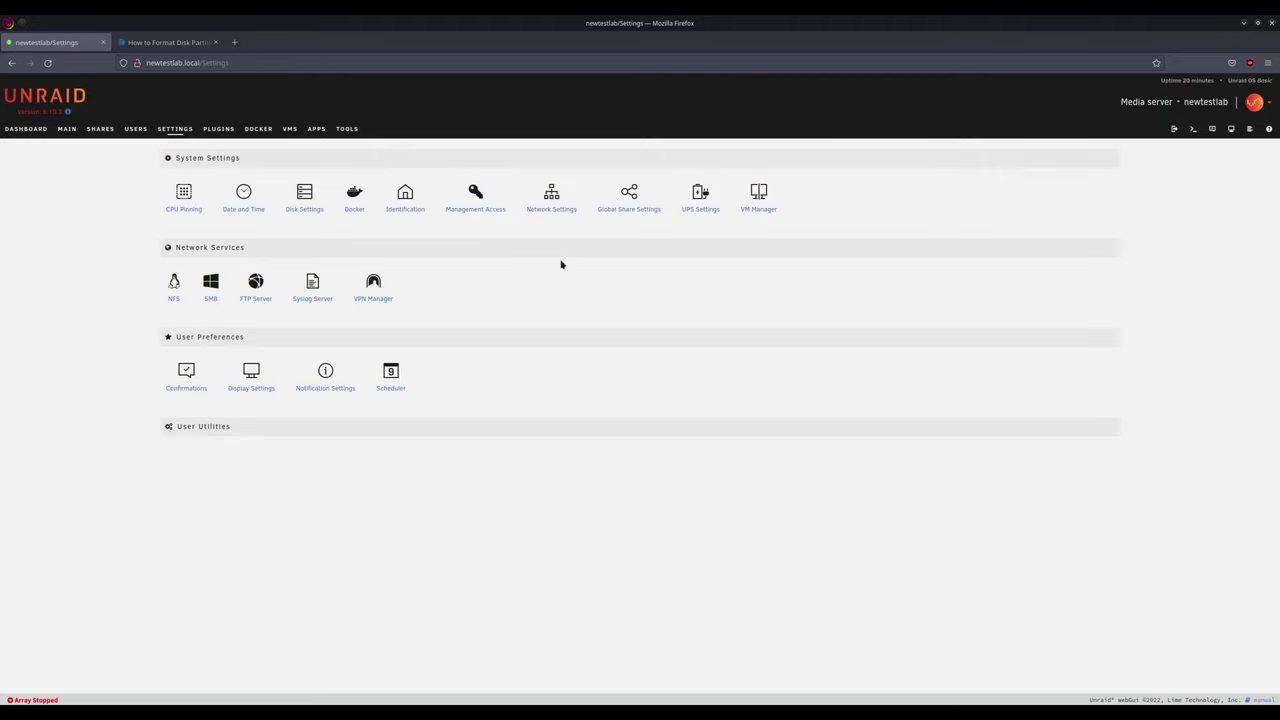
{"action": "left_click", "coordinate": [376, 300]}
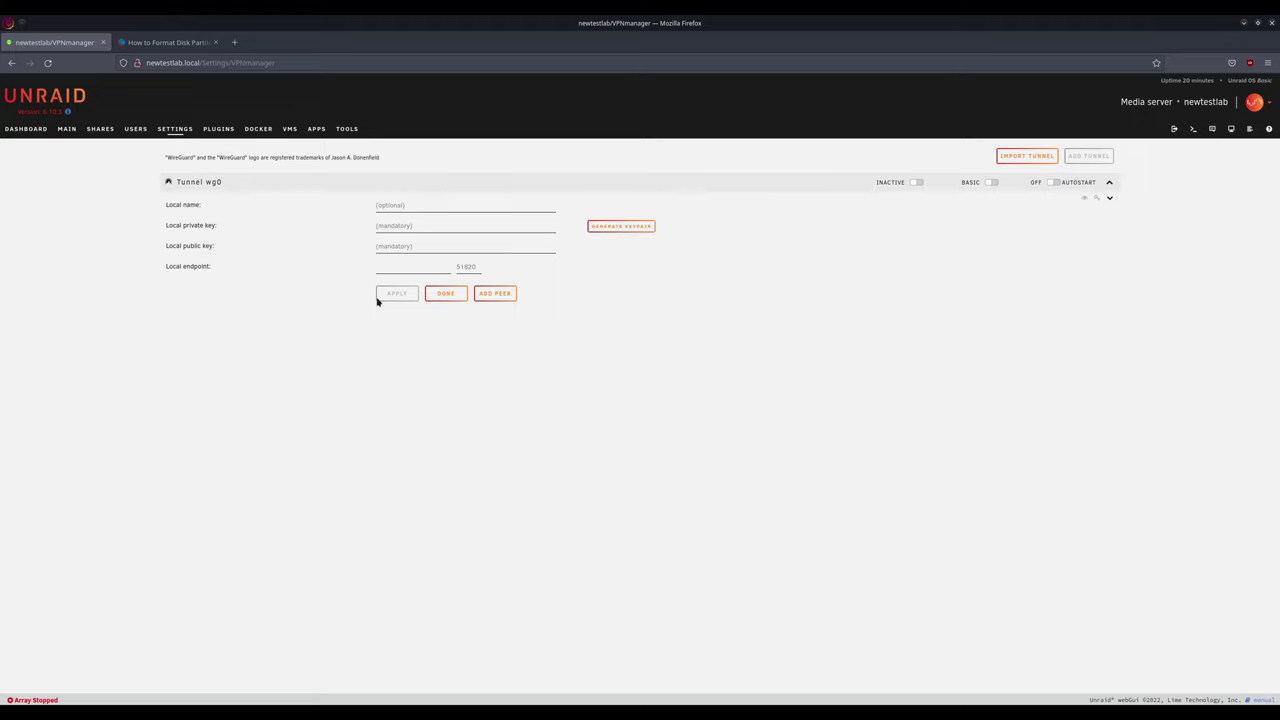
{"action": "left_click", "coordinate": [443, 297]}
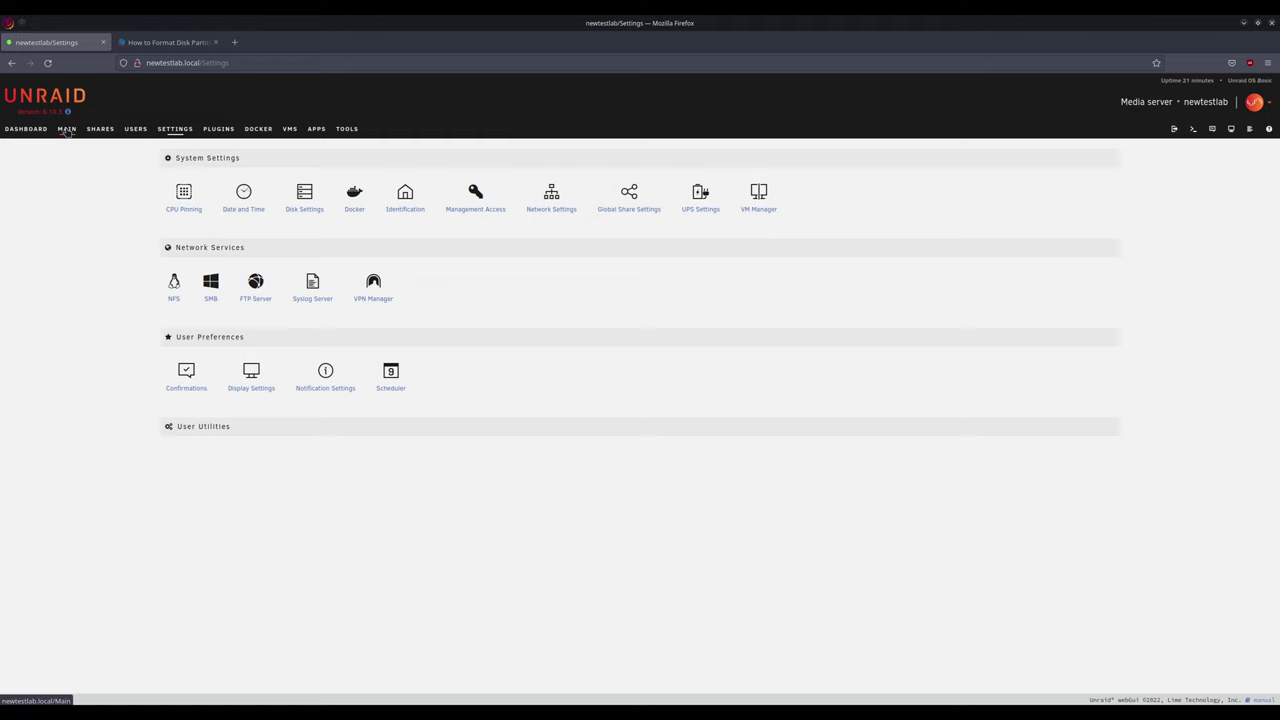
Assign the 107 GB drives QEMU_HARDDISK_QM00005 (sdb) to Disk 1 and QEMU_HARDDISK_QM00007 (sdc) to Disk 2 of the array.
{"action": "left_click", "coordinate": [66, 129]}
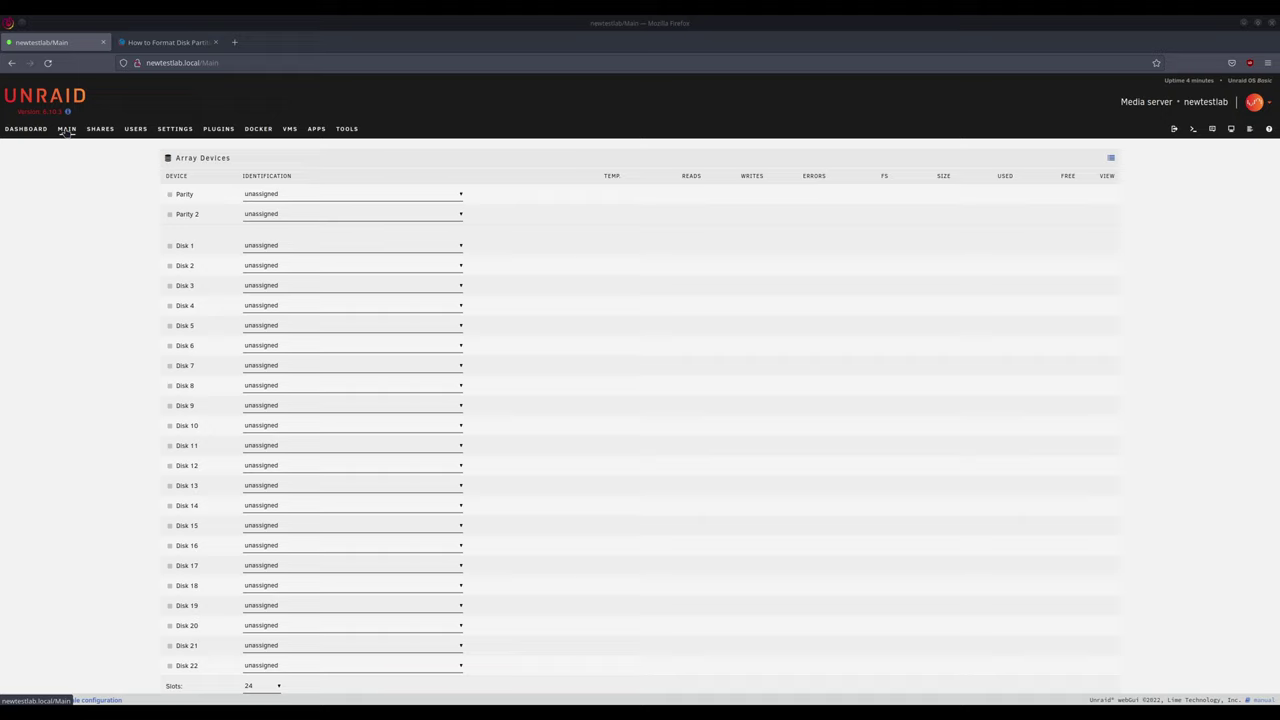
{"action": "left_click", "coordinate": [459, 249]}
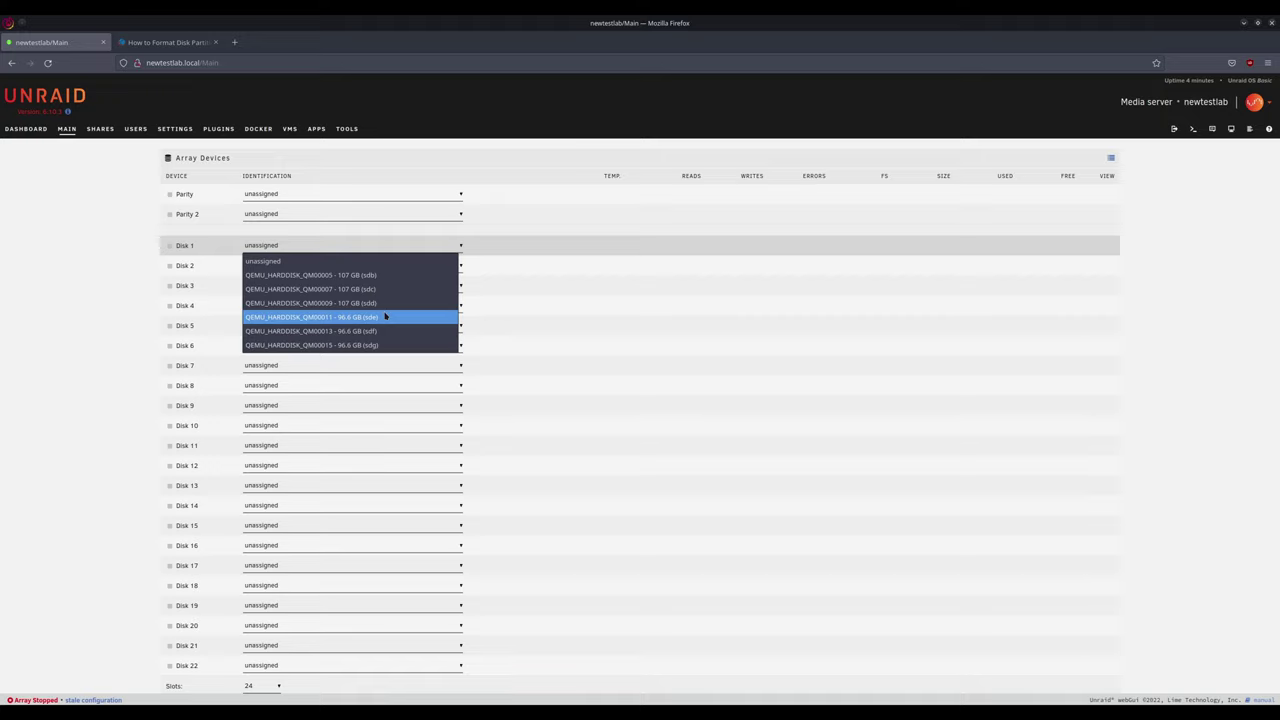
{"action": "left_click", "coordinate": [490, 251]}
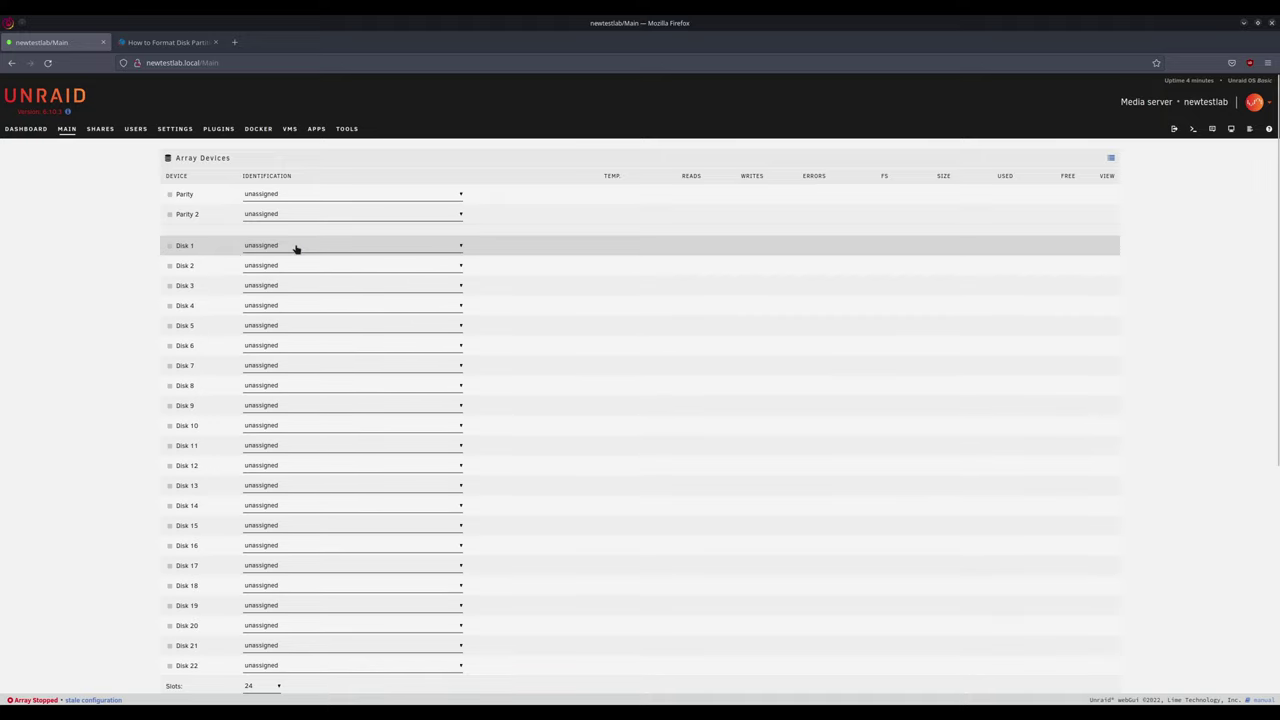
{"action": "left_click", "coordinate": [445, 249]}
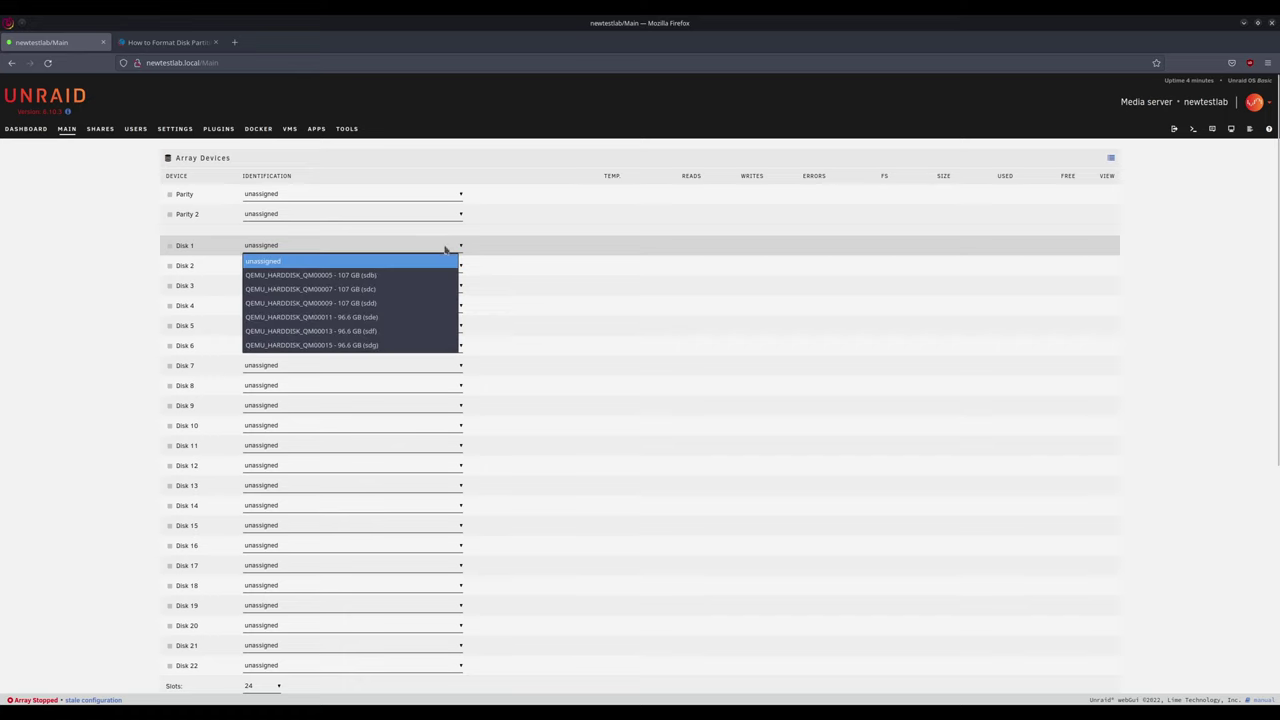
{"action": "left_click", "coordinate": [375, 277]}
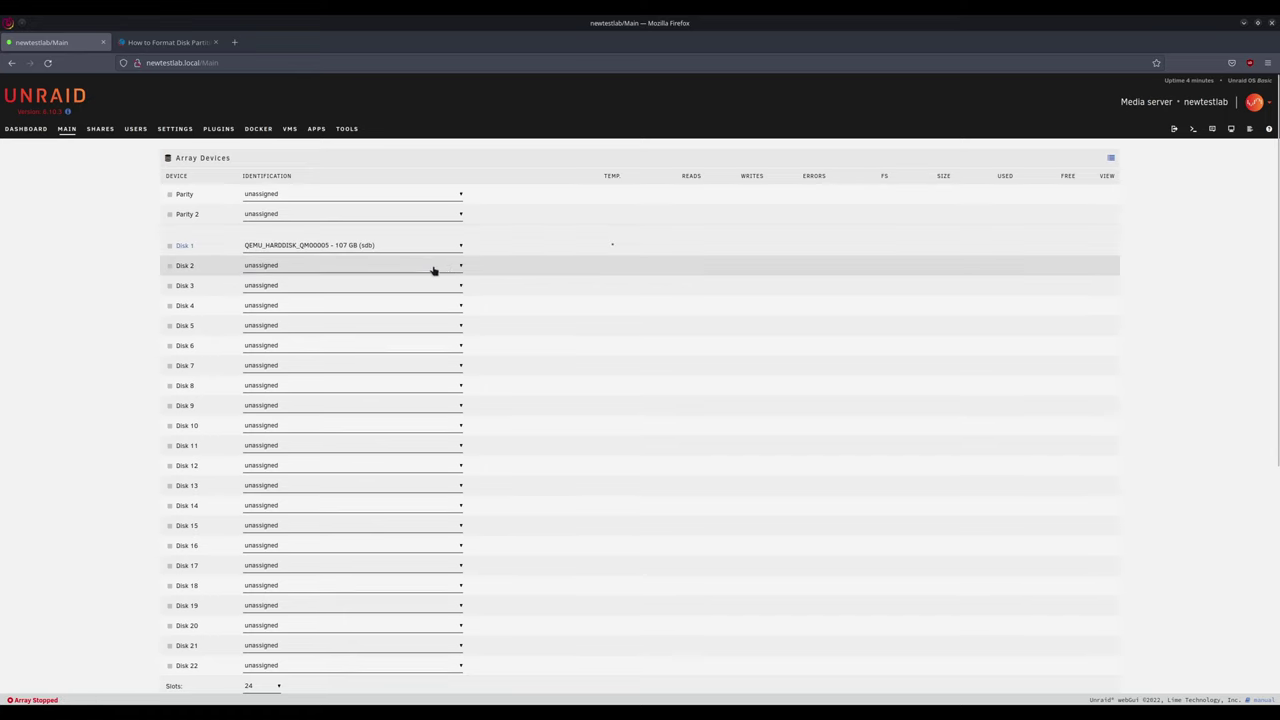
{"action": "left_click", "coordinate": [446, 266]}
{"action": "left_click", "coordinate": [333, 271]}
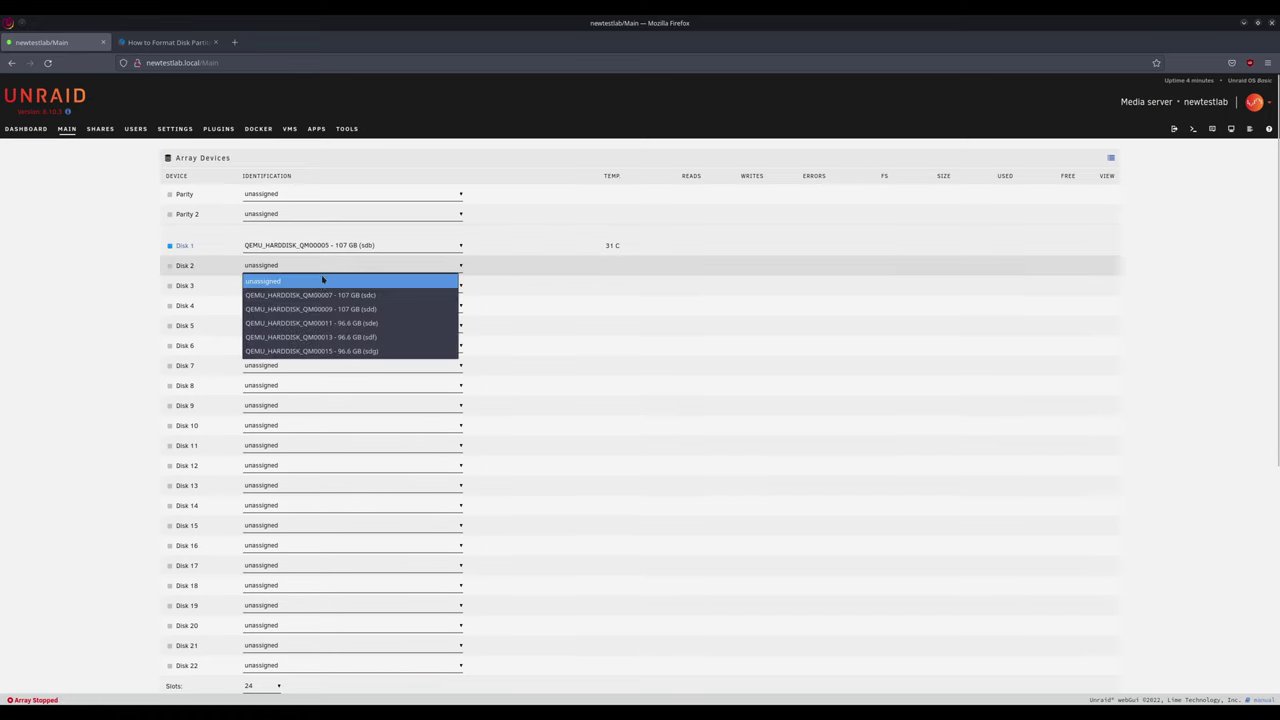
{"action": "left_click", "coordinate": [334, 297]}
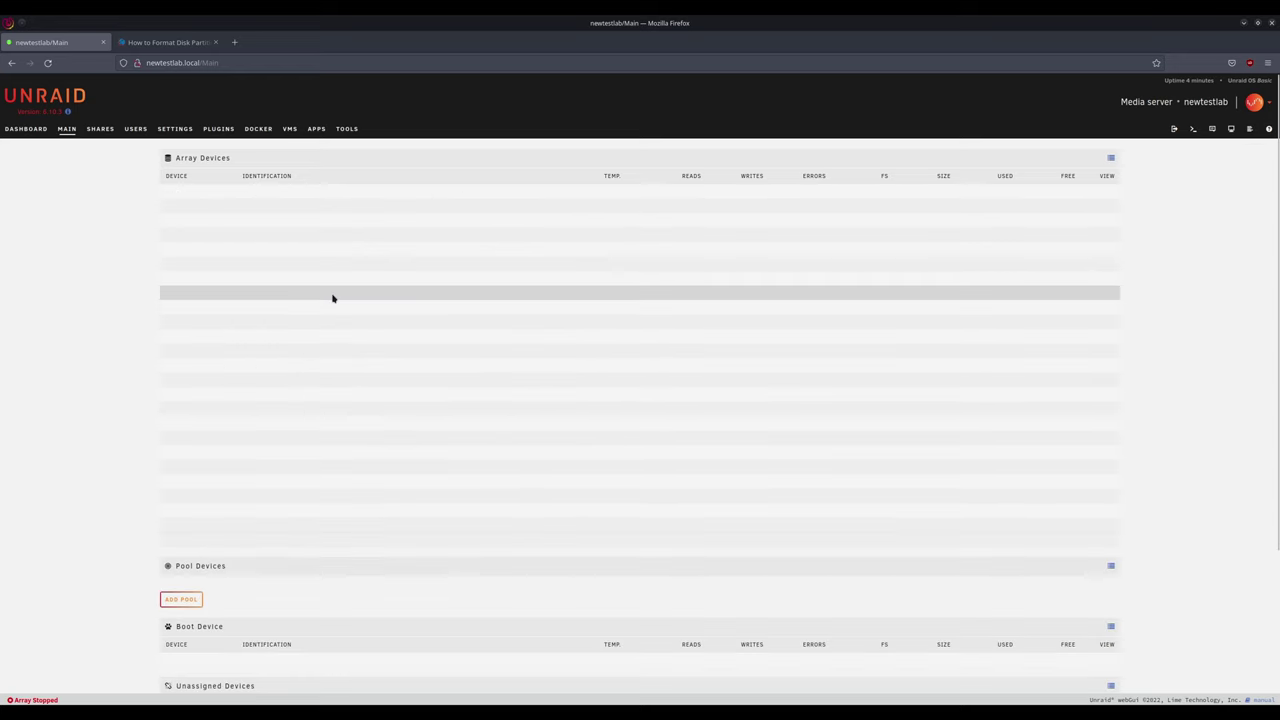
Assign the 107 GB drive QEMU_HARDDISK_QM00009 (sdd) to the array's first parity slot.
{"action": "left_click", "coordinate": [458, 287]}
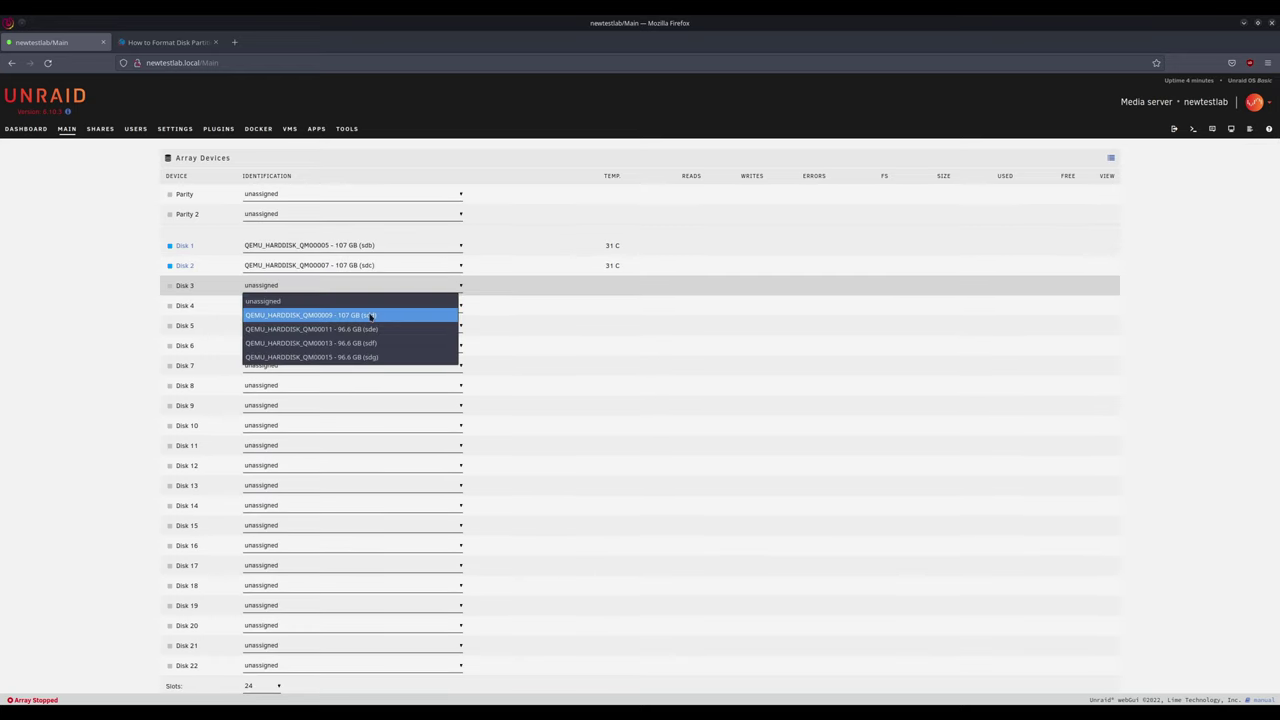
{"action": "left_click", "coordinate": [453, 194]}
{"action": "left_click", "coordinate": [453, 194]}
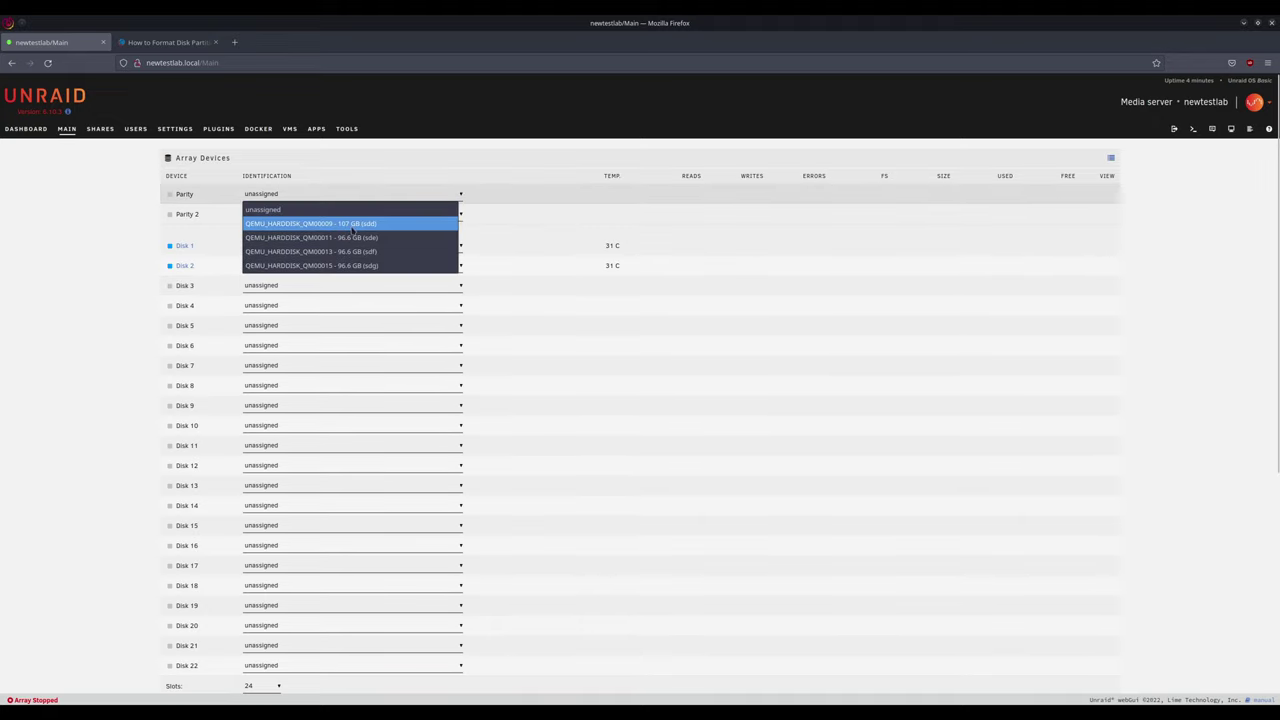
{"action": "left_click", "coordinate": [352, 224]}
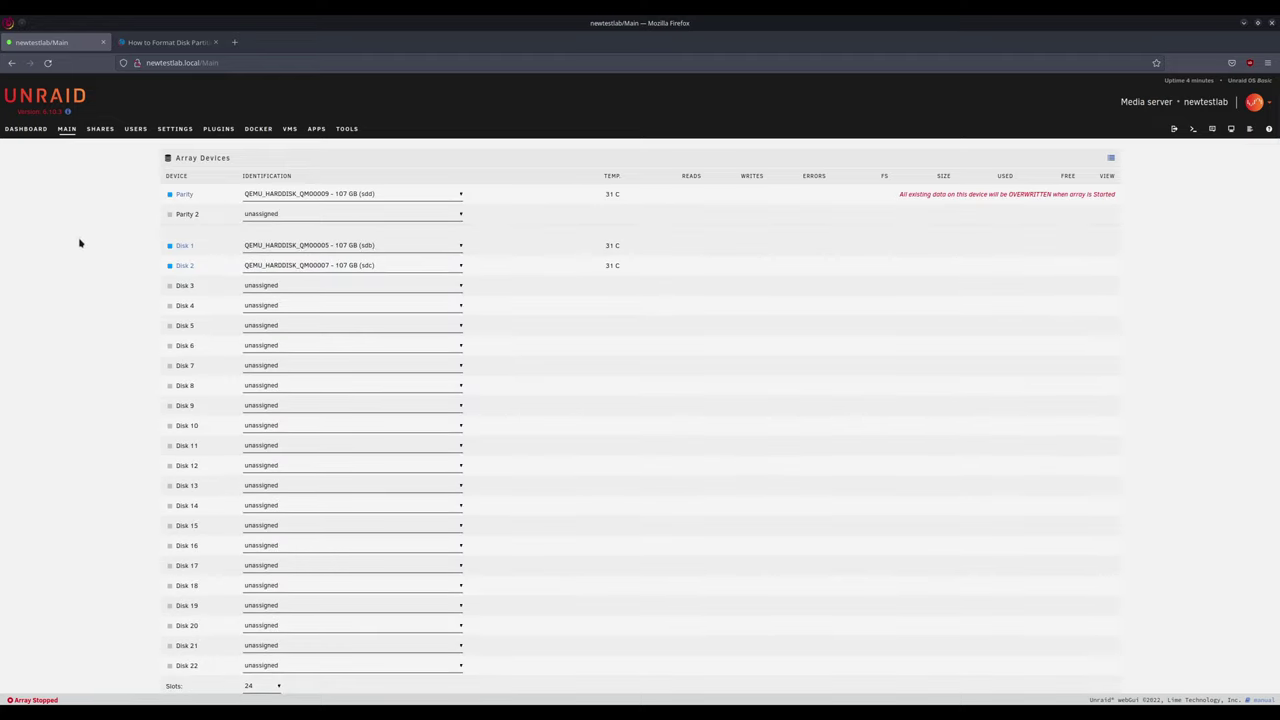
{"action": "scroll", "coordinate": [106, 320], "scroll_direction": "down", "scroll_amount": 5}
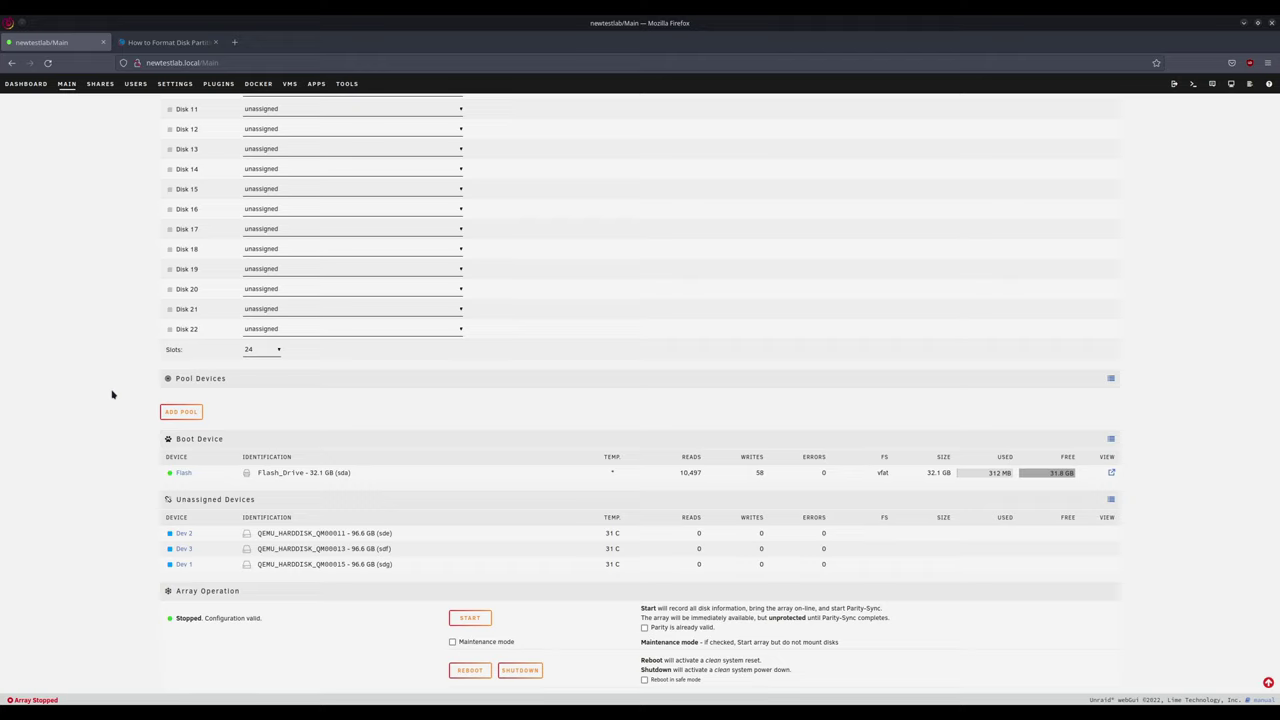
Add a storage pool named sistema with 2 slots.
{"action": "left_click", "coordinate": [186, 414]}
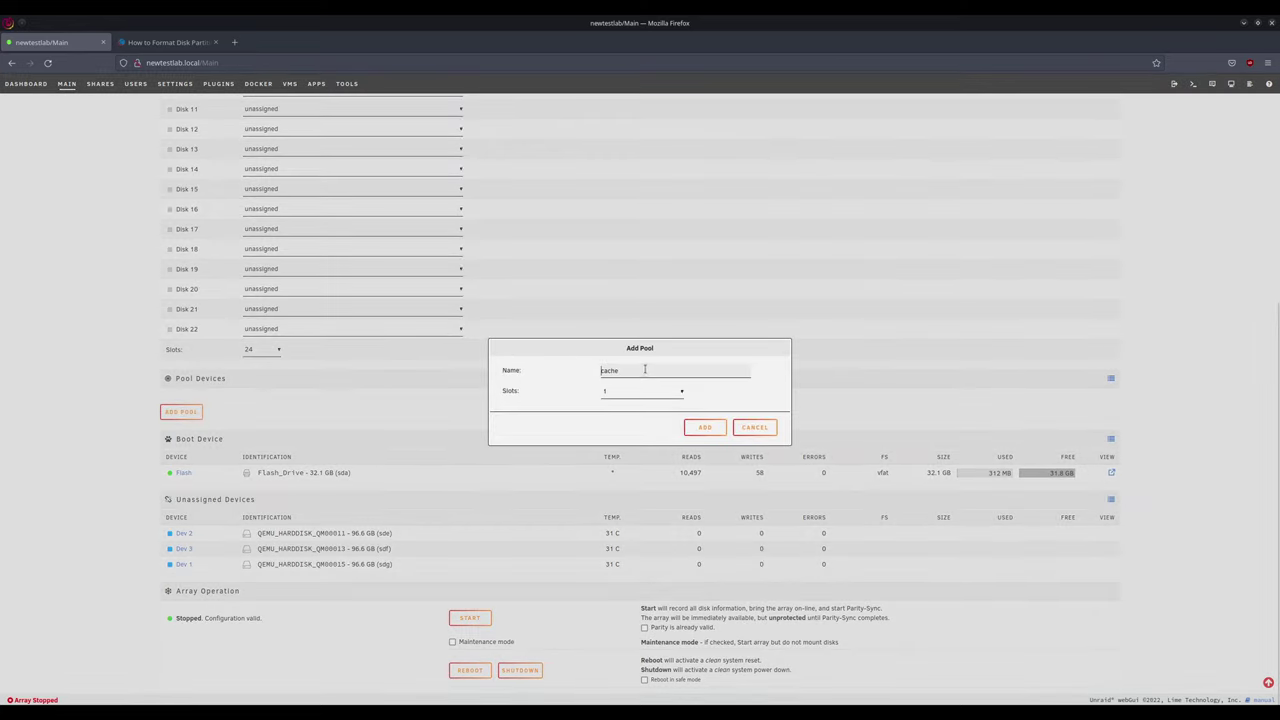
{"action": "left_click_drag", "start_coordinate": [643, 370], "coordinate": [585, 372]}
{"action": "type", "text": "sistema"}
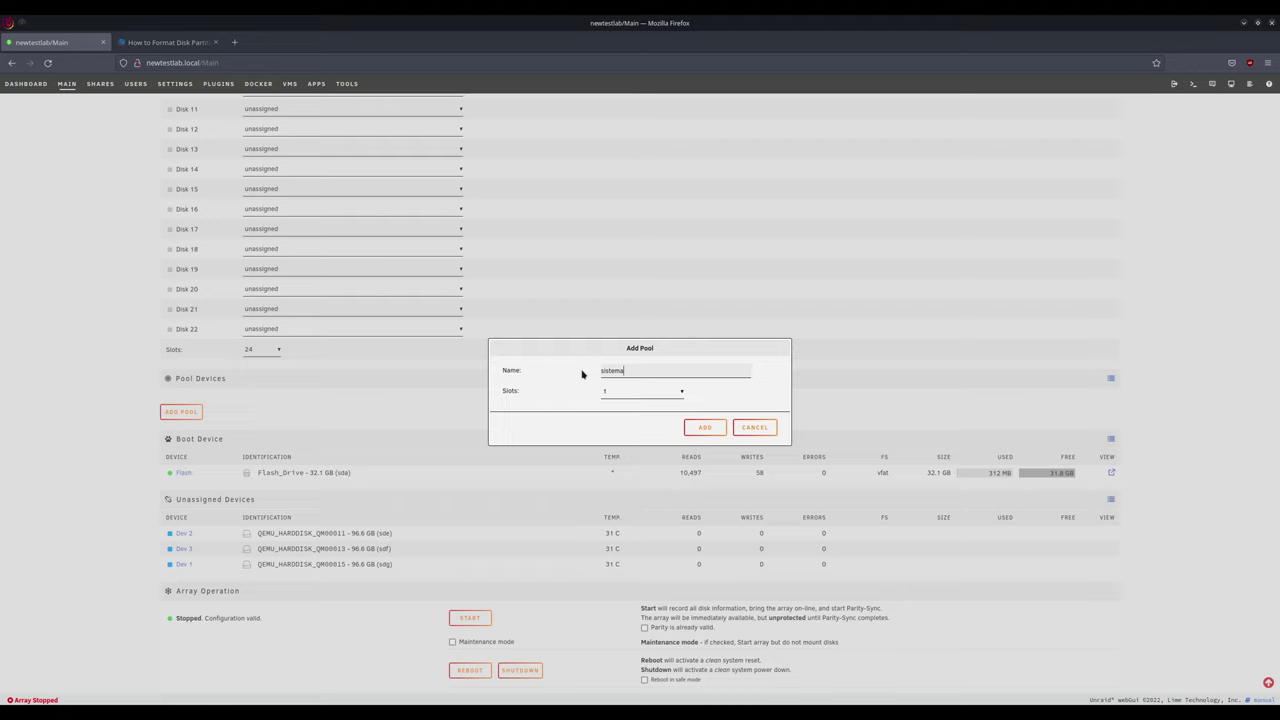
{"action": "left_click", "coordinate": [659, 395]}
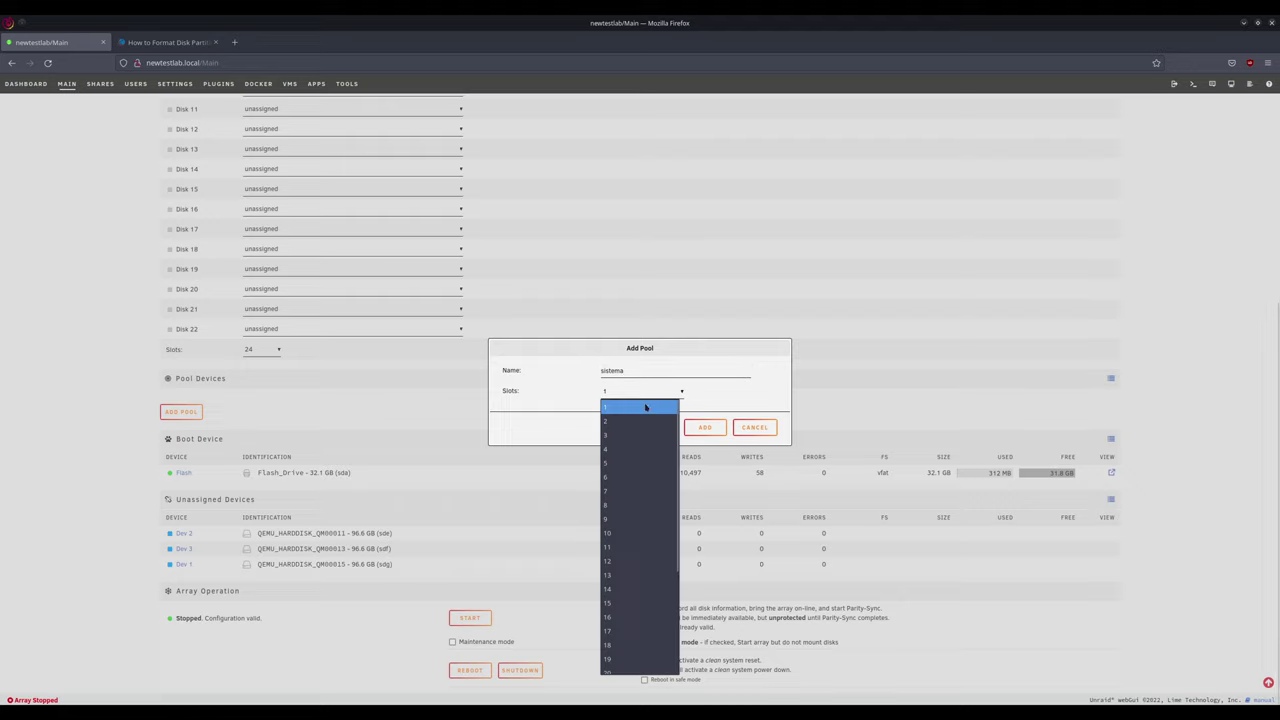
{"action": "left_click", "coordinate": [622, 423]}
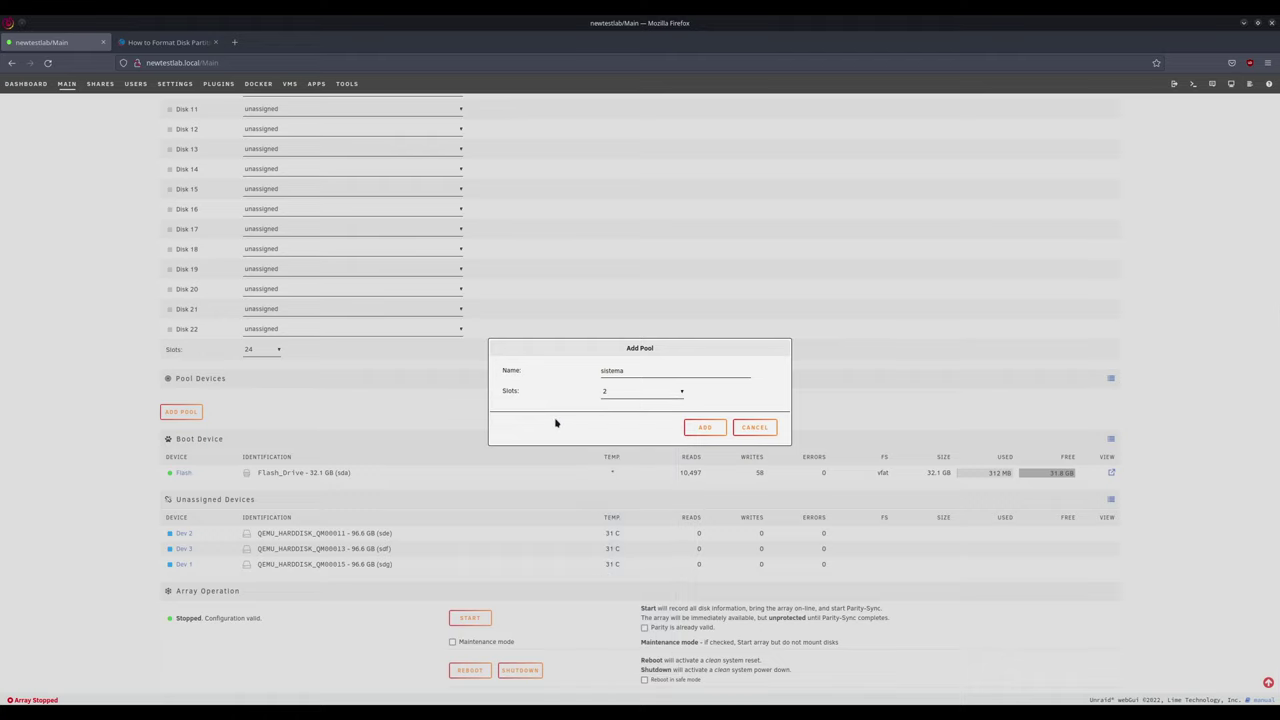
{"action": "left_click", "coordinate": [703, 429]}
Assign the 96.6 GB drives QEMU_HARDDISK_QM00011 (sde) to Sistema and QEMU_HARDDISK_QM00013 (sdf) to Sistema 2 in the pool.
{"action": "scroll", "coordinate": [141, 416], "scroll_direction": "down", "scroll_amount": 5}
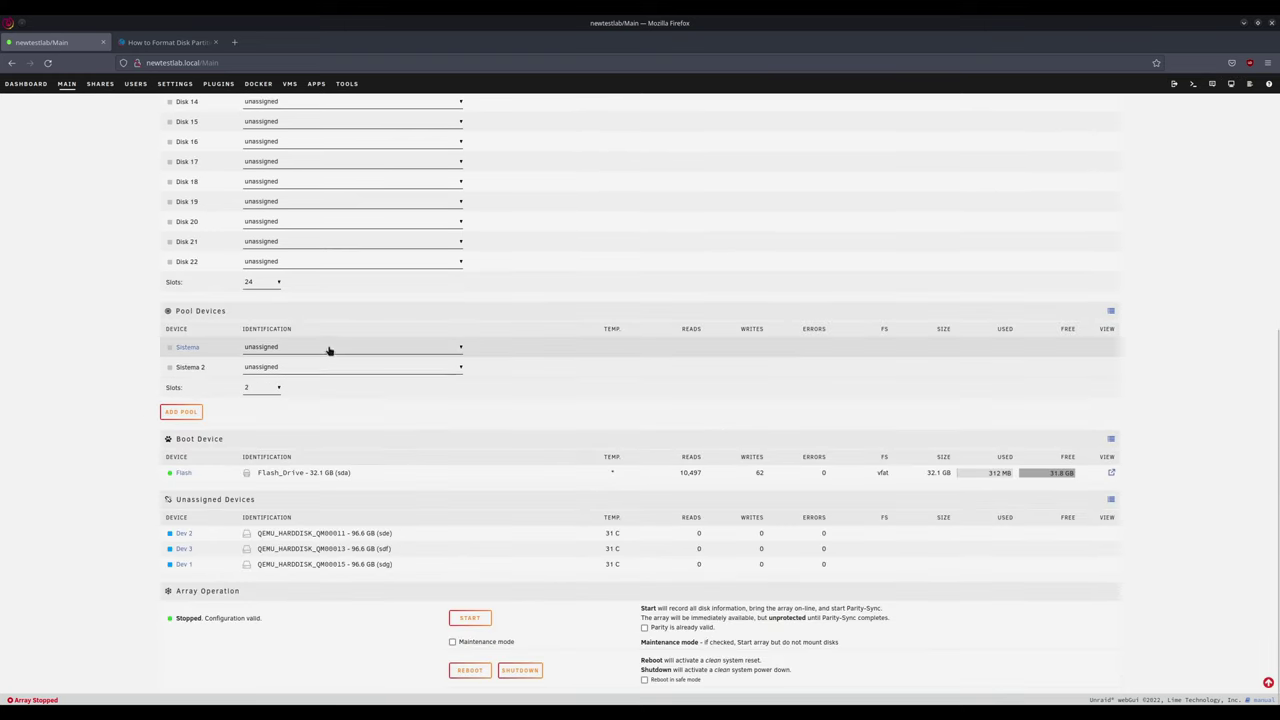
{"action": "left_click", "coordinate": [409, 352]}
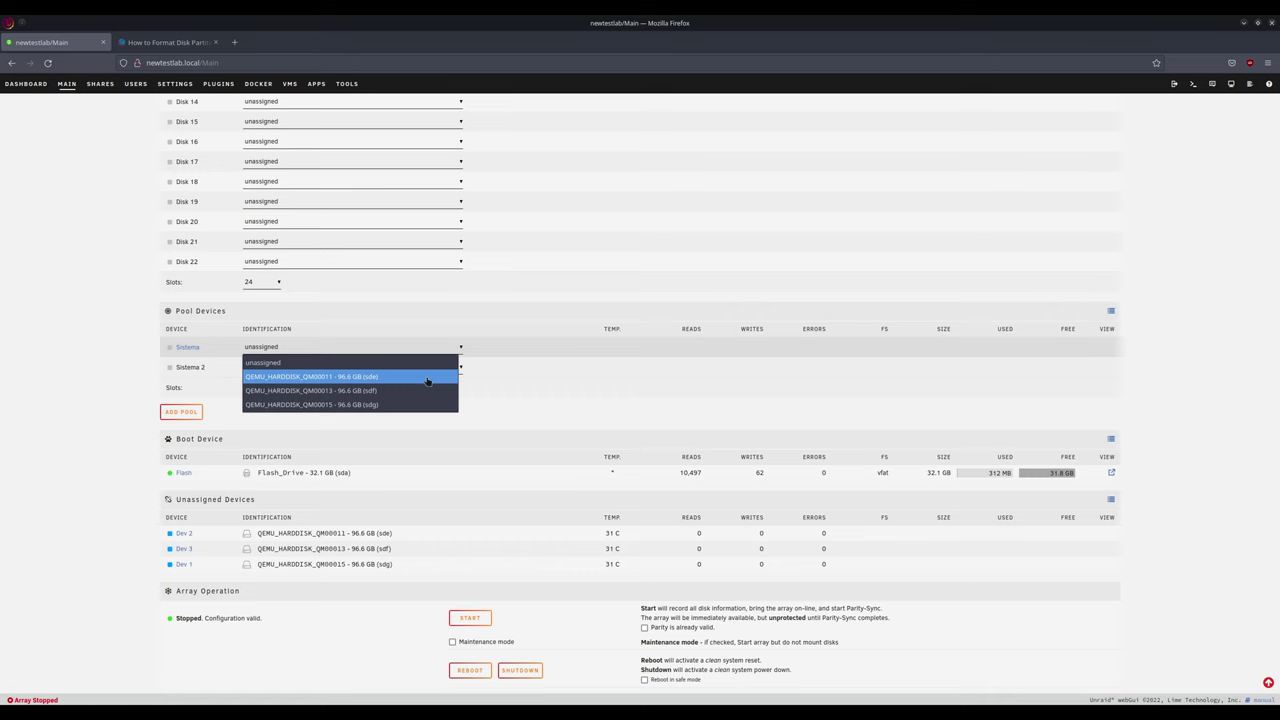
{"action": "left_click", "coordinate": [427, 380]}
{"action": "left_click", "coordinate": [310, 384]}
{"action": "left_click", "coordinate": [340, 418]}
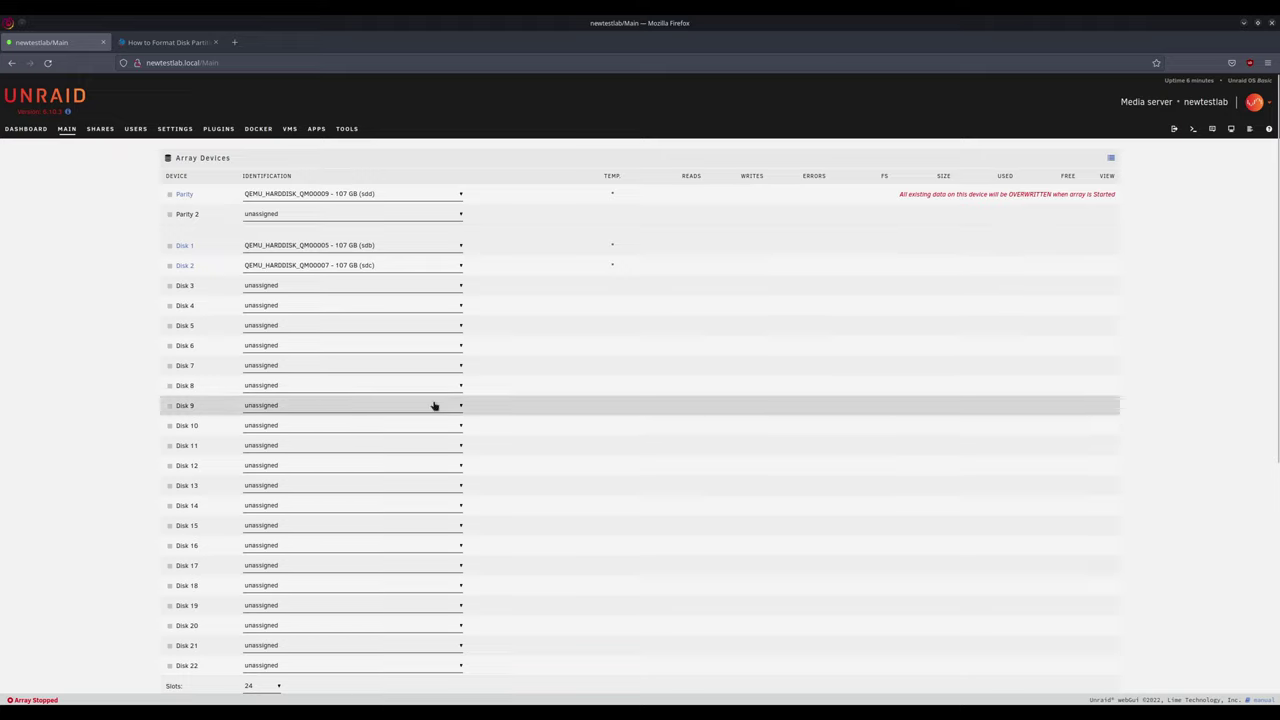
Add a second storage pool named descargas with 1 slot.
{"action": "scroll", "coordinate": [491, 389], "scroll_direction": "down", "scroll_amount": 5}
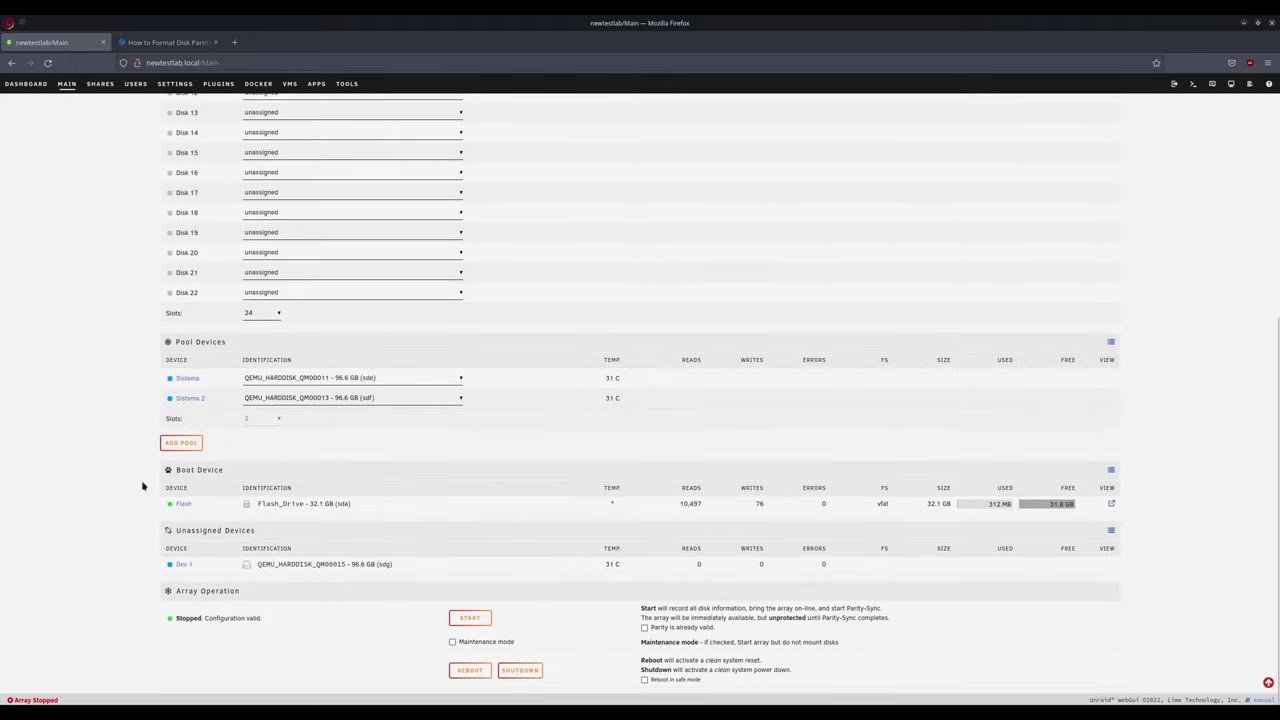
{"action": "left_click", "coordinate": [183, 444]}
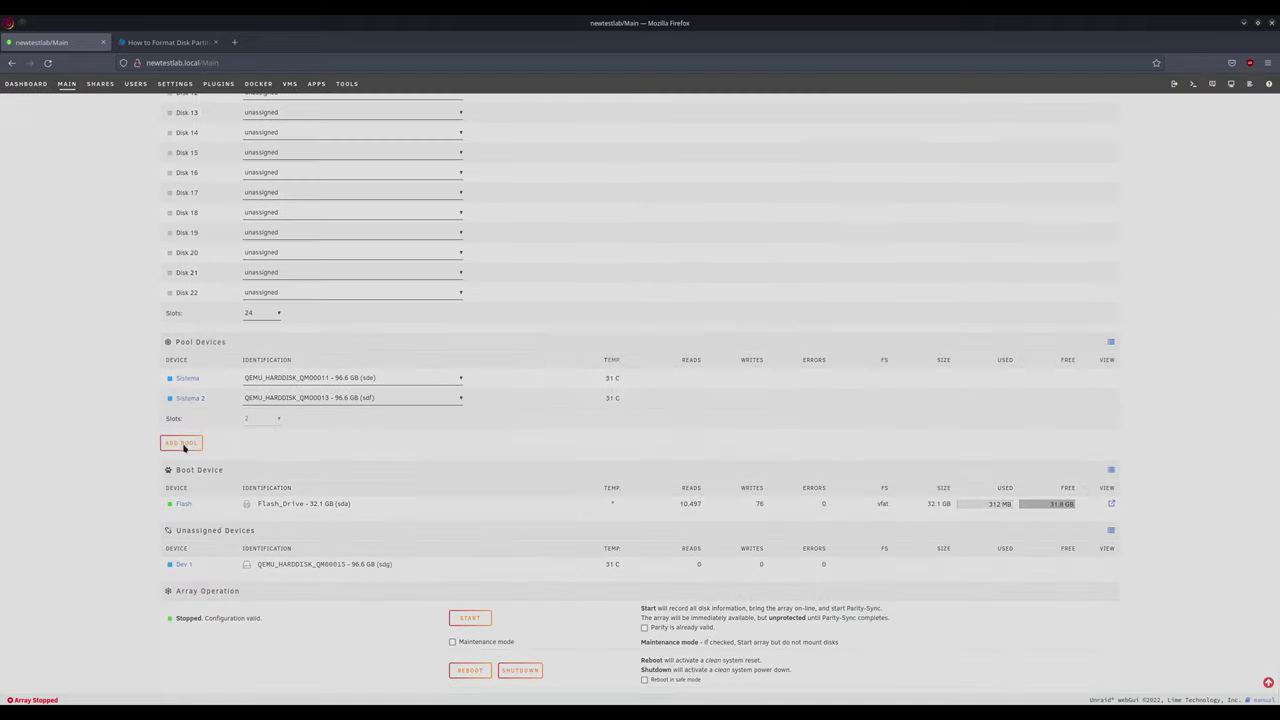
{"action": "left_click", "coordinate": [617, 369]}
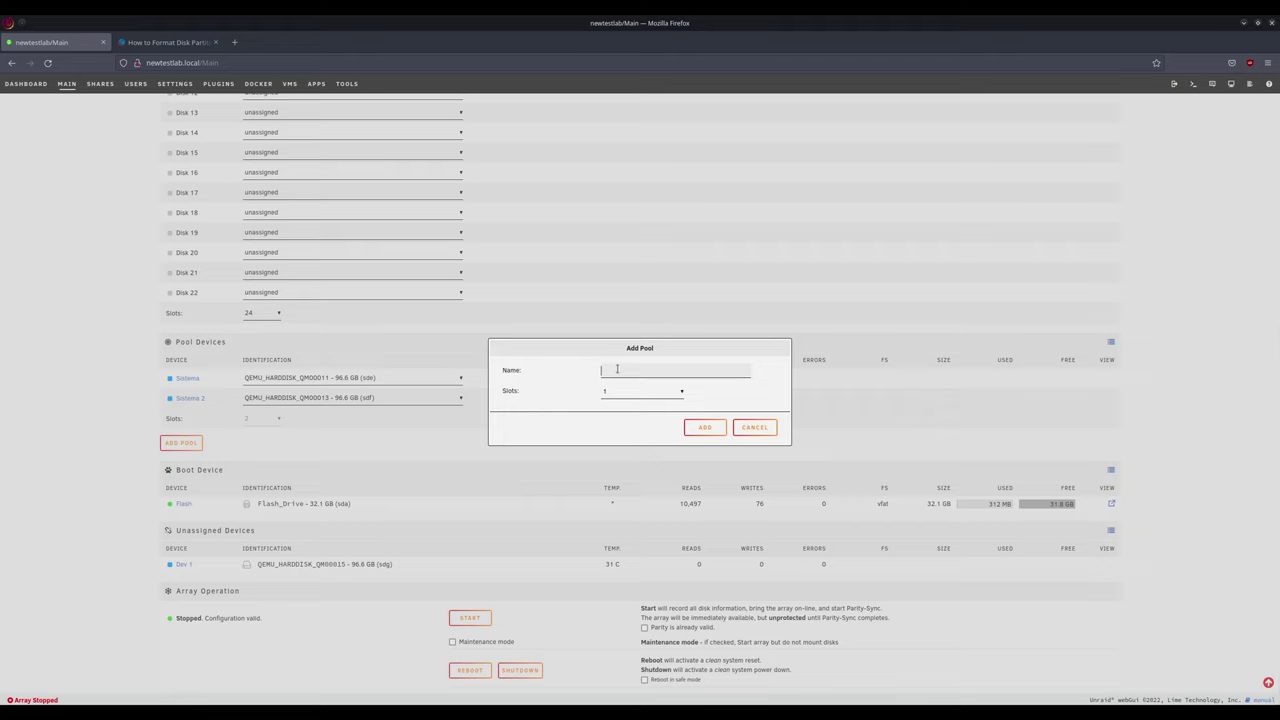
{"action": "type", "text": "descargas"}
{"action": "left_click", "coordinate": [698, 428]}
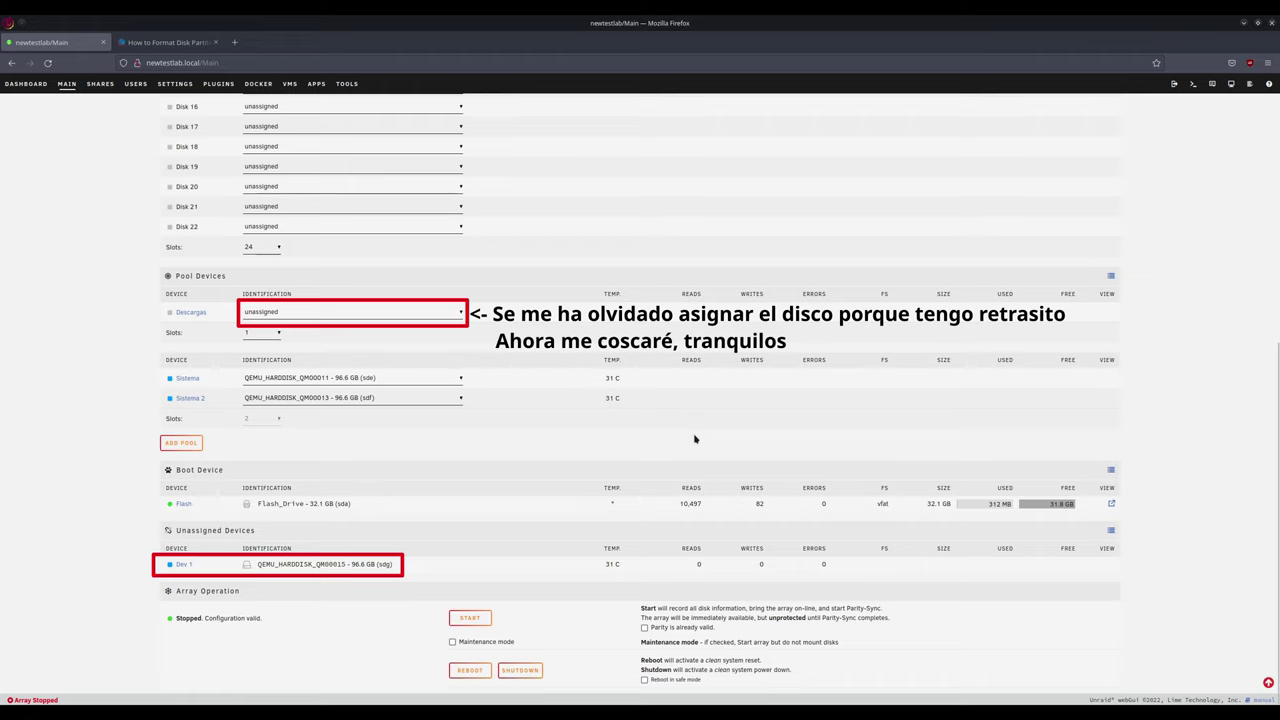
Examine the file system type and spin down delay options in Disk 1's settings, then return to the device overview.
{"action": "scroll", "coordinate": [695, 439], "scroll_direction": "up", "scroll_amount": 10}
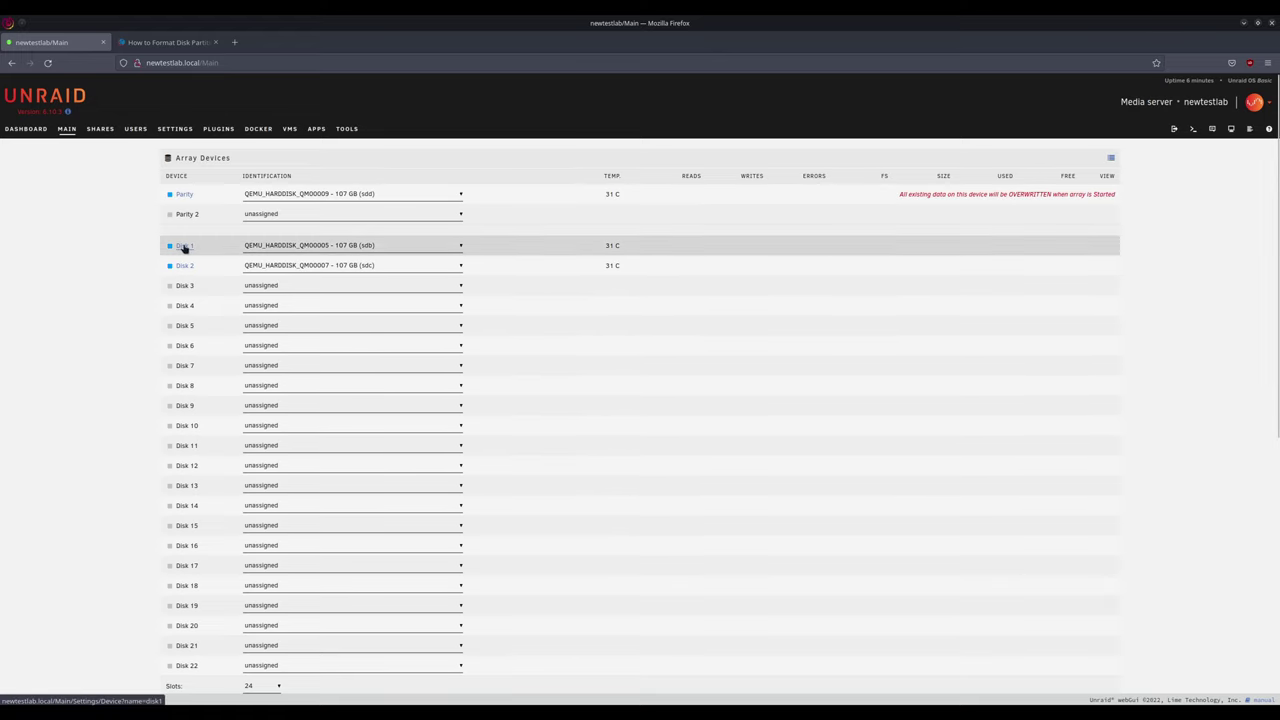
{"action": "scroll", "coordinate": [185, 265], "scroll_direction": "down", "scroll_amount": 5}
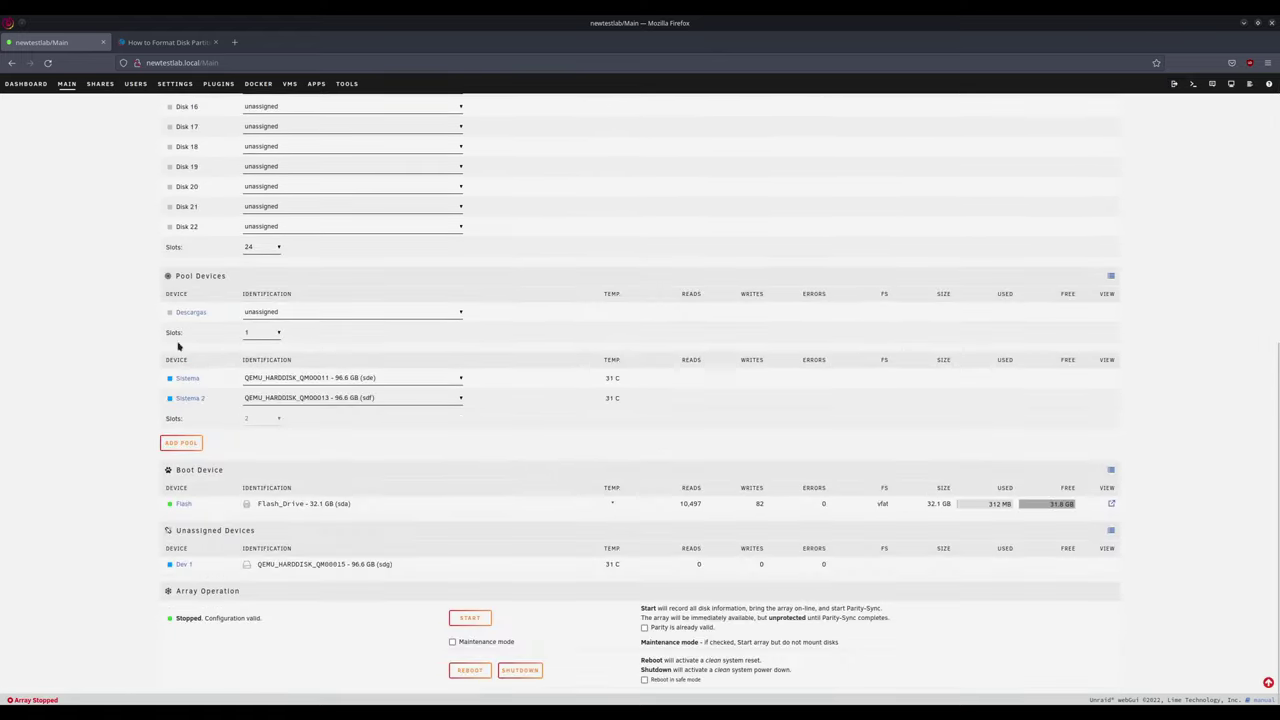
{"action": "scroll", "coordinate": [200, 392], "scroll_direction": "up", "scroll_amount": 5}
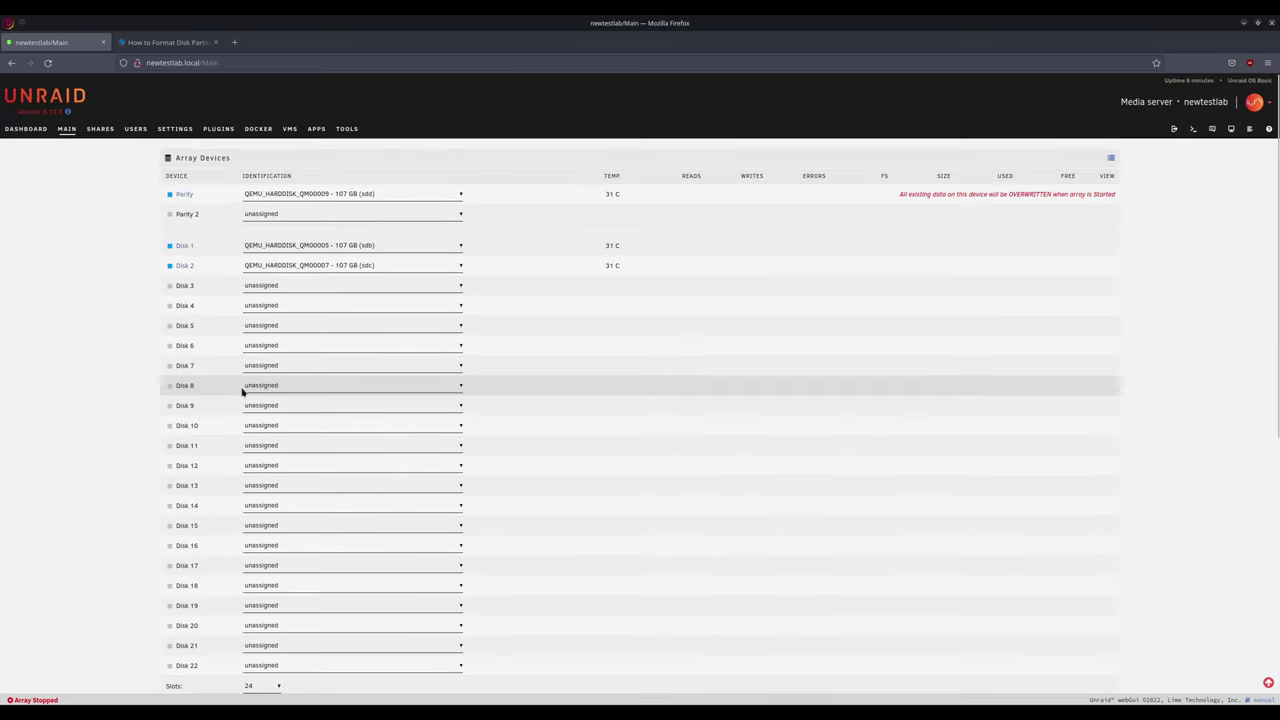
{"action": "left_click", "coordinate": [184, 246]}
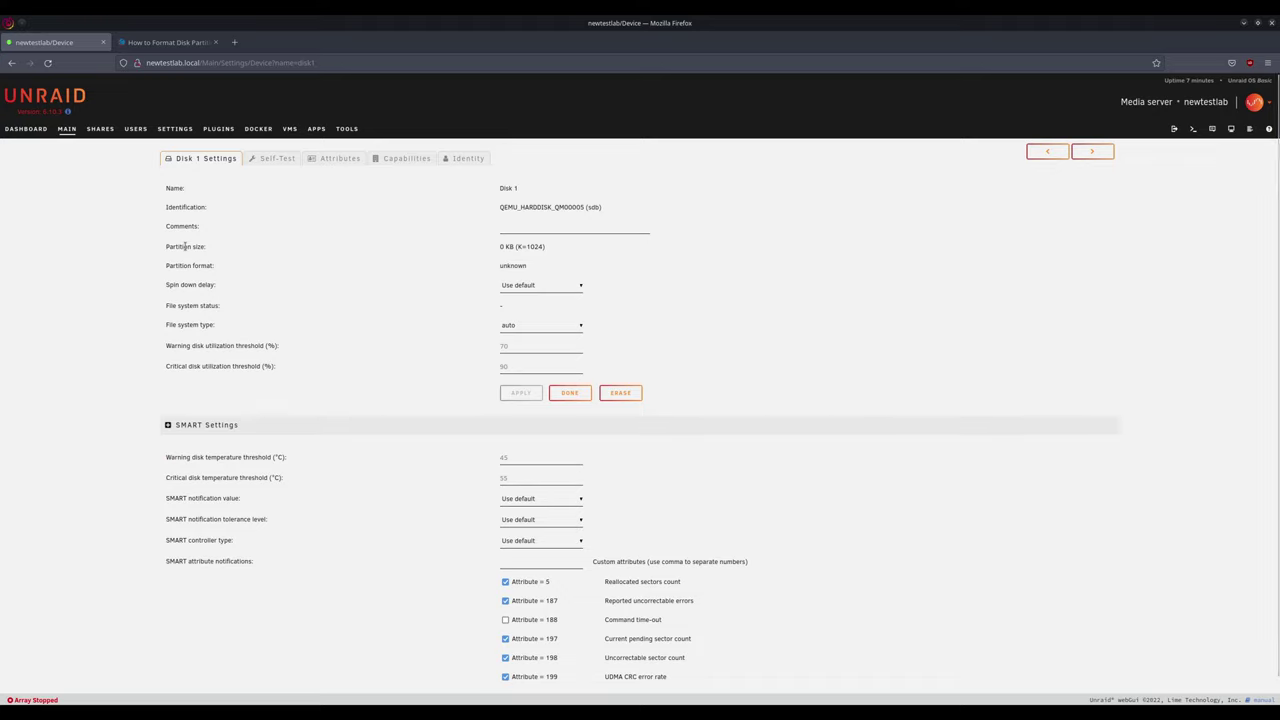
{"action": "left_click", "coordinate": [536, 327]}
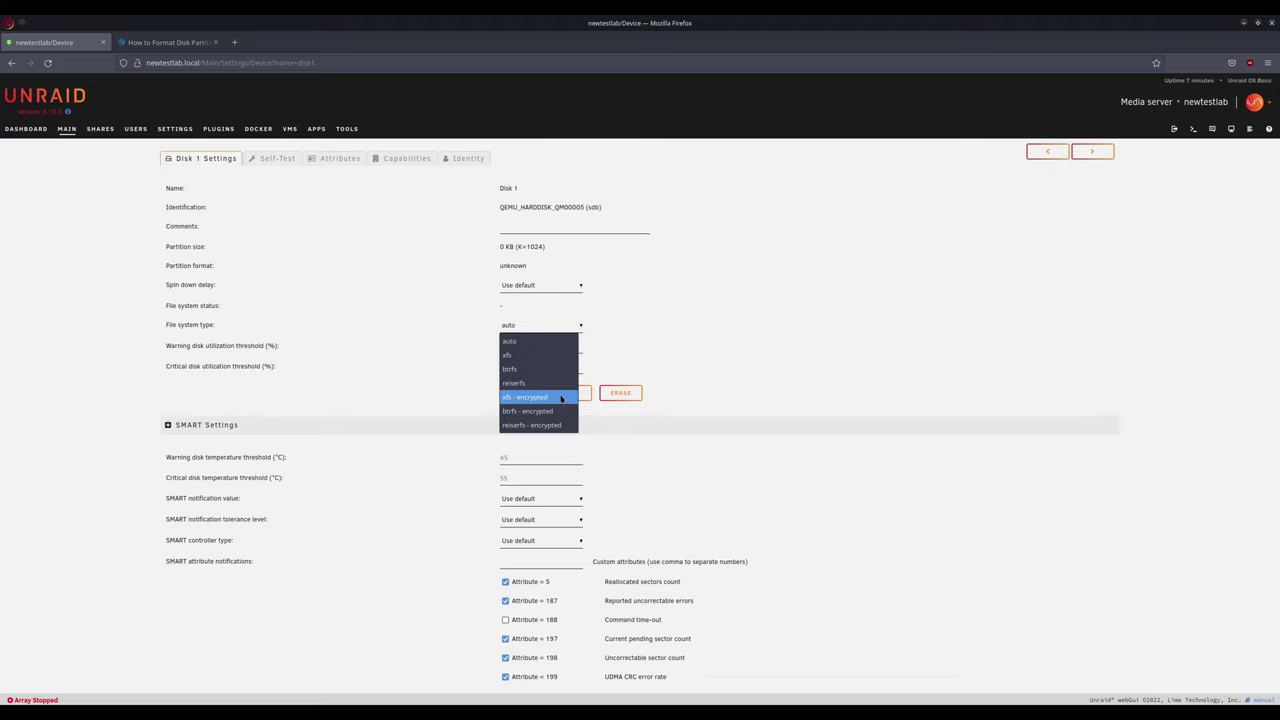
{"action": "left_click", "coordinate": [551, 344]}
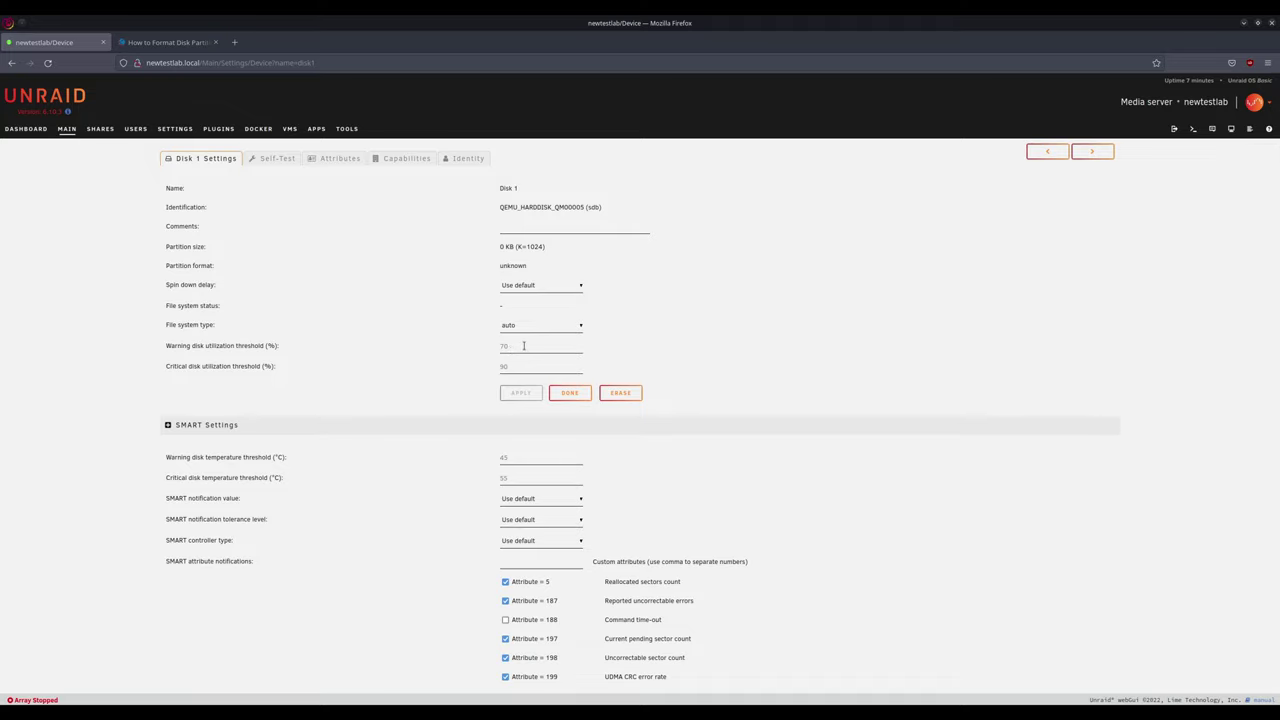
{"action": "left_click", "coordinate": [542, 286]}
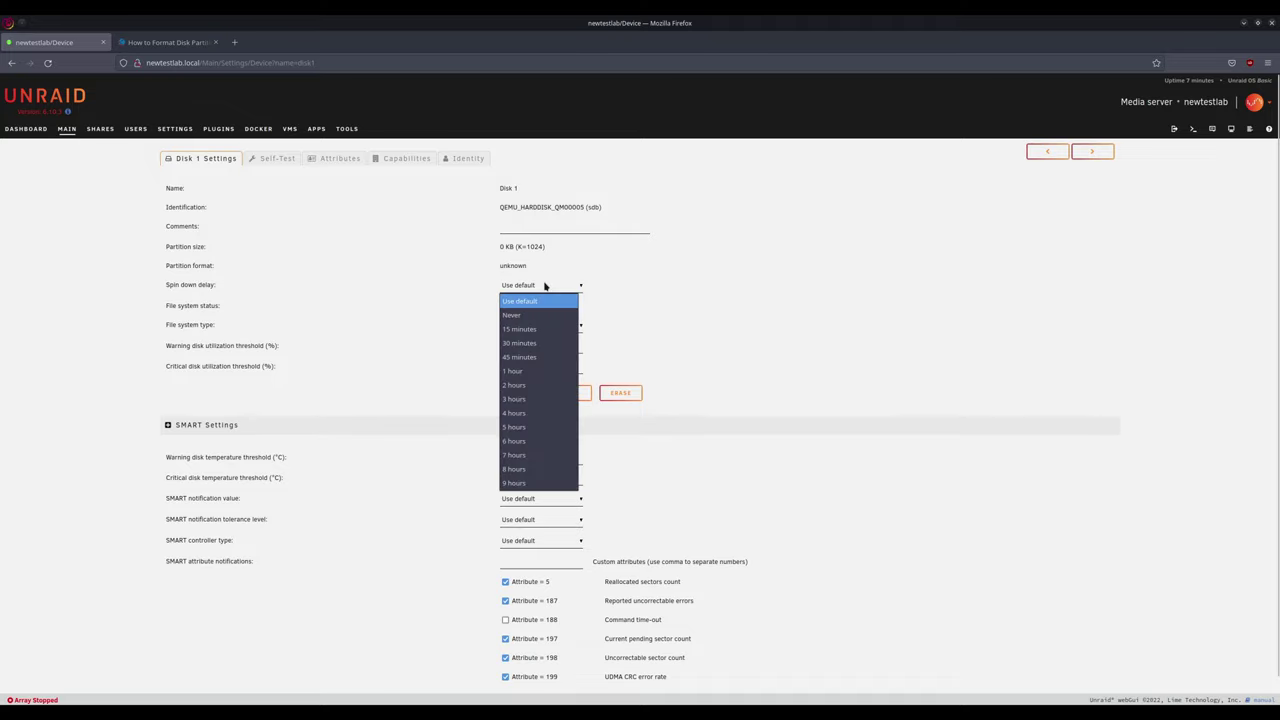
{"action": "left_click", "coordinate": [641, 287]}
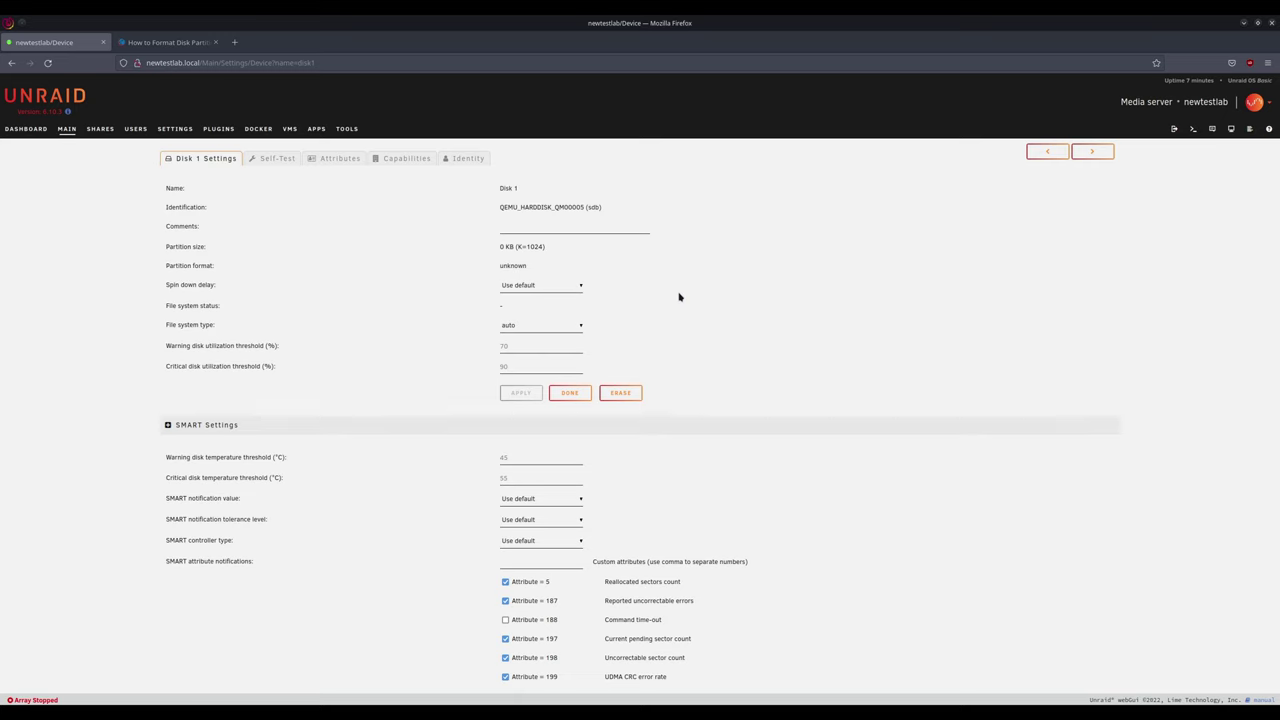
{"action": "left_click", "coordinate": [571, 392]}
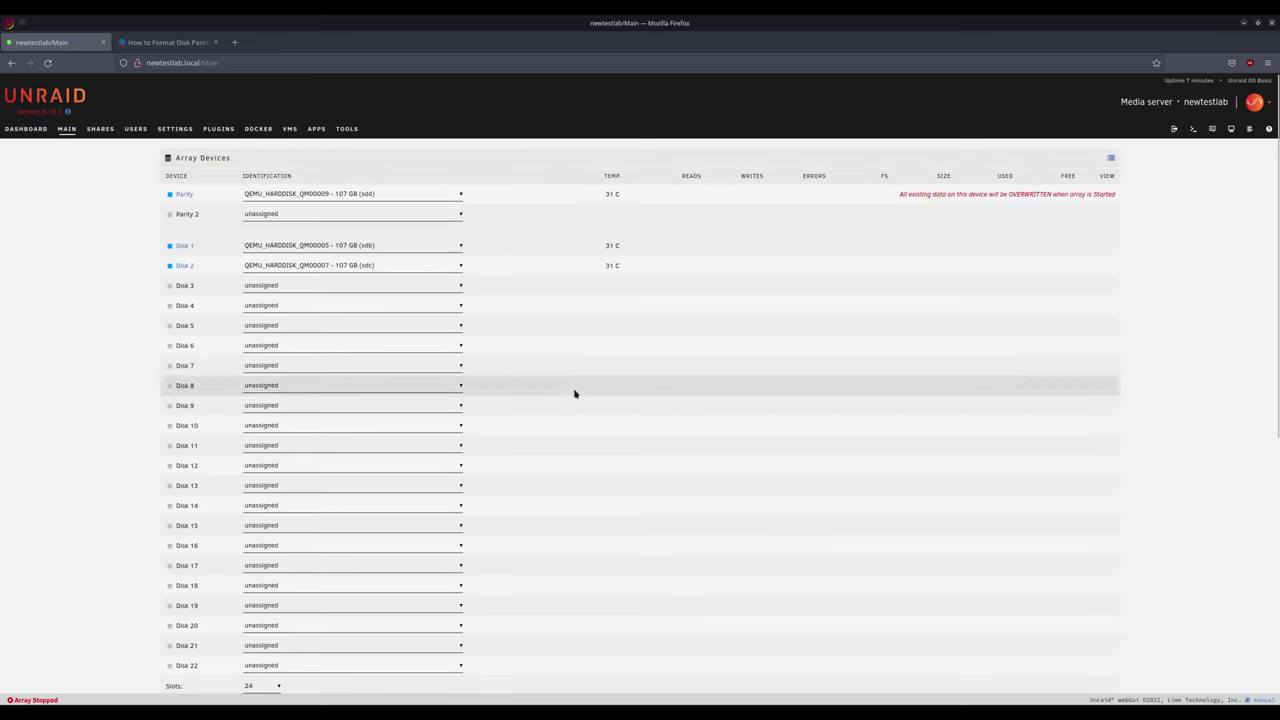
Check the file system types available in the Sistema pool's settings and return to the device overview.
{"action": "scroll", "coordinate": [576, 381], "scroll_direction": "down", "scroll_amount": 5}
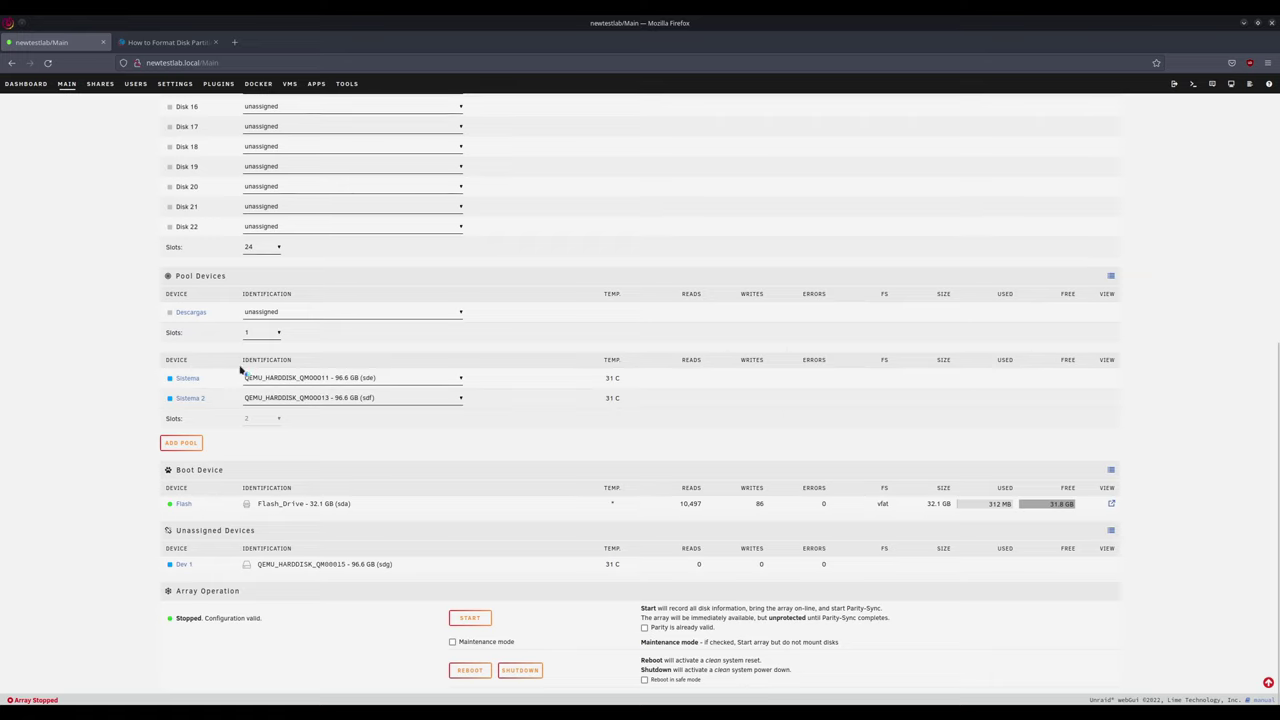
{"action": "left_click", "coordinate": [188, 378]}
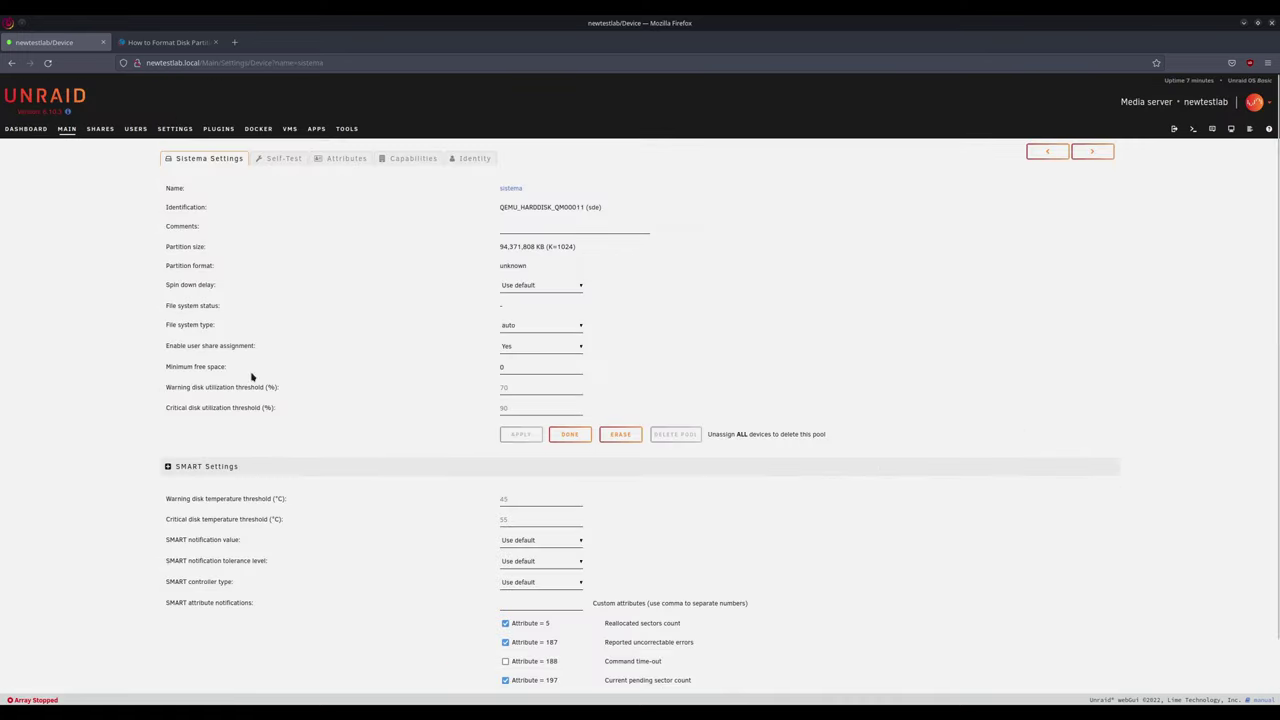
{"action": "left_click", "coordinate": [572, 330]}
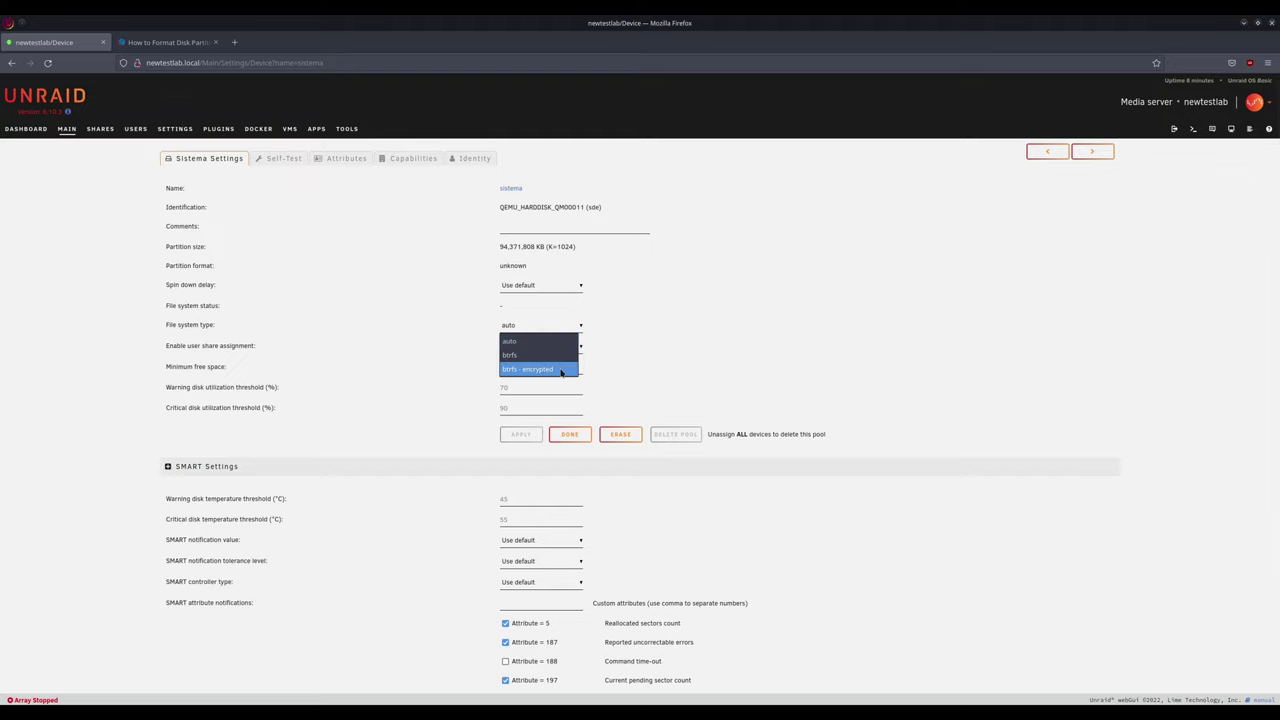
{"action": "left_click", "coordinate": [669, 328]}
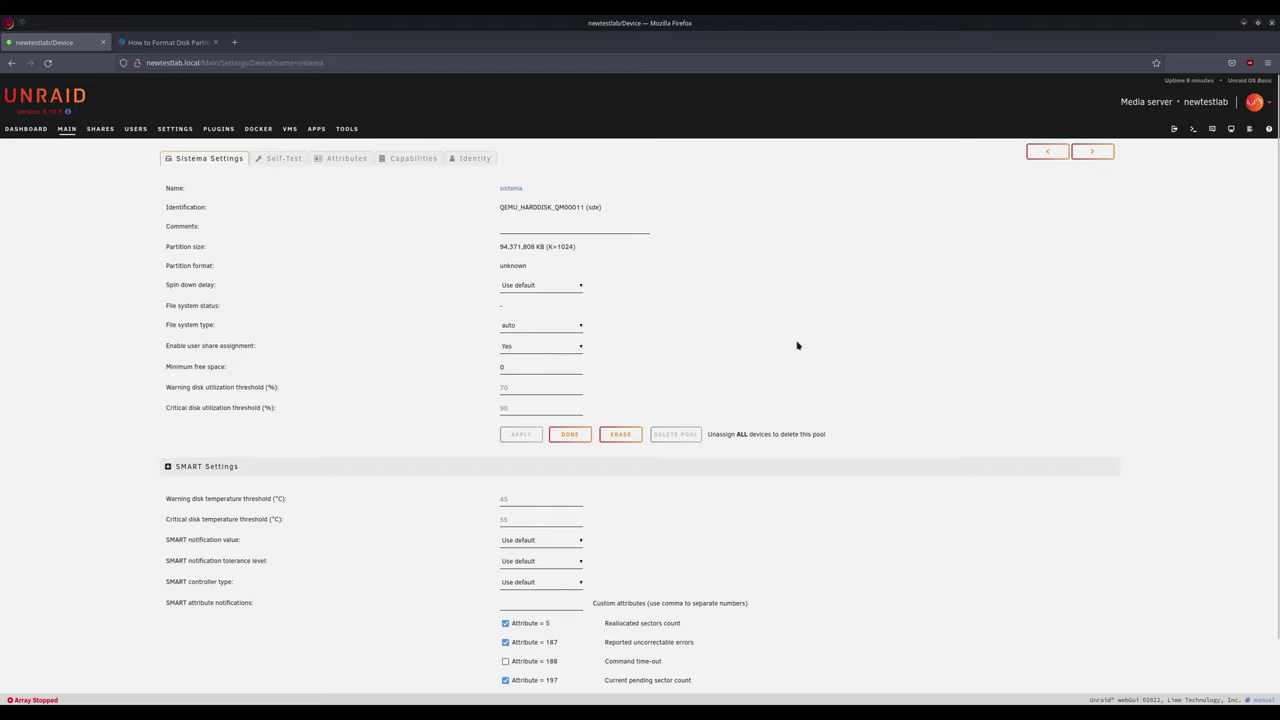
{"action": "scroll", "coordinate": [797, 345], "scroll_direction": "down", "scroll_amount": 1}
{"action": "left_click", "coordinate": [570, 364]}
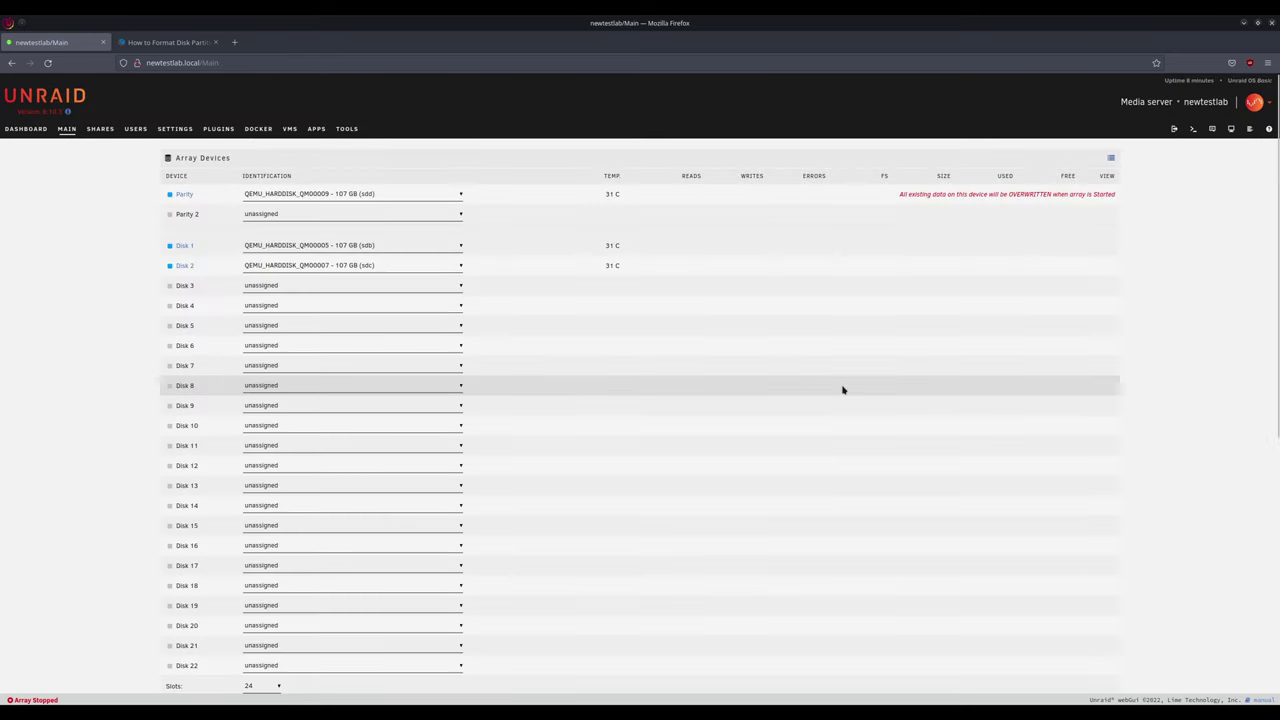
Assign the remaining 96.6 GB drive QEMU_HARDDISK_QM00015 (sdg) to the Descargas pool.
{"action": "scroll", "coordinate": [843, 390], "scroll_direction": "down", "scroll_amount": 5}
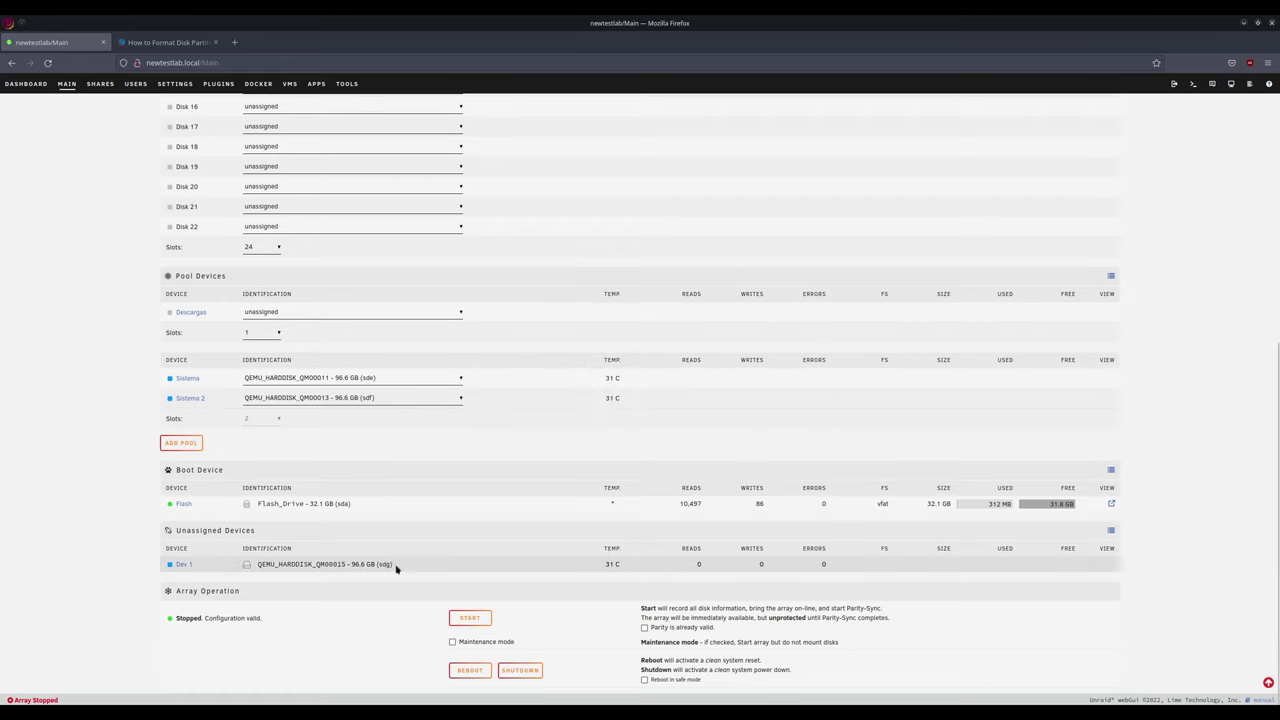
{"action": "triple_click", "coordinate": [299, 572]}
{"action": "left_click", "coordinate": [295, 322]}
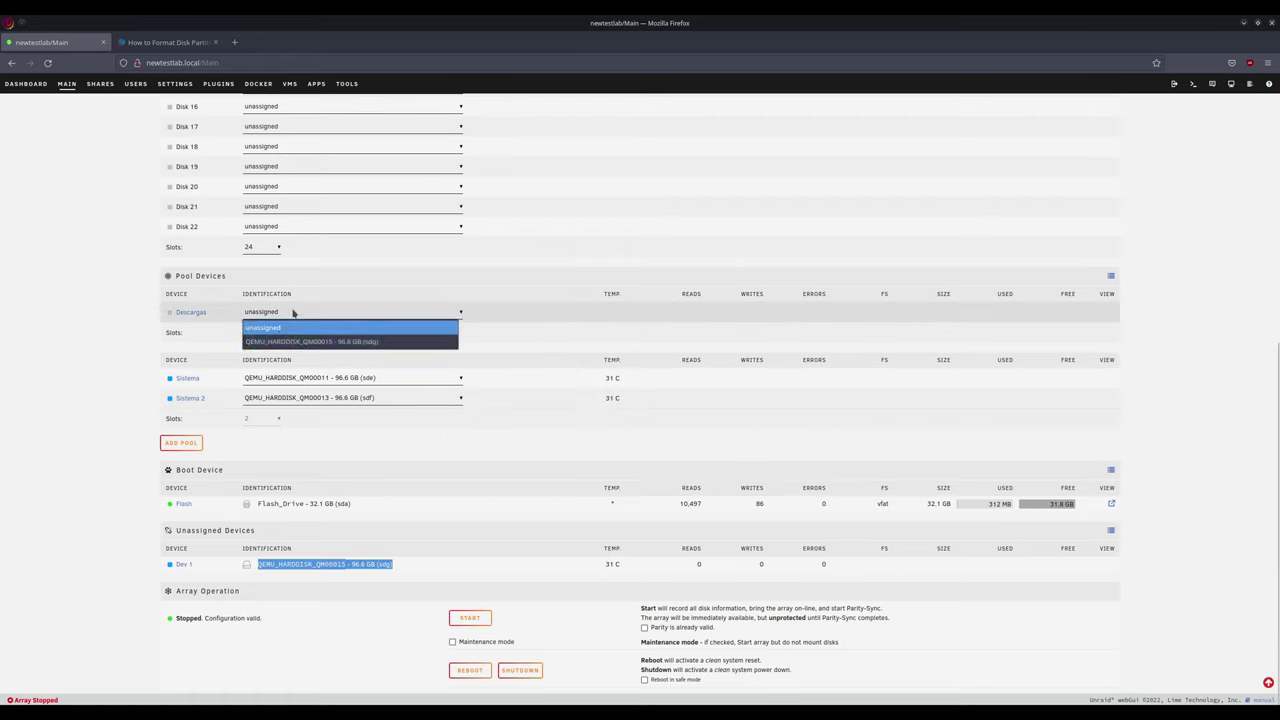
{"action": "left_click", "coordinate": [297, 346]}
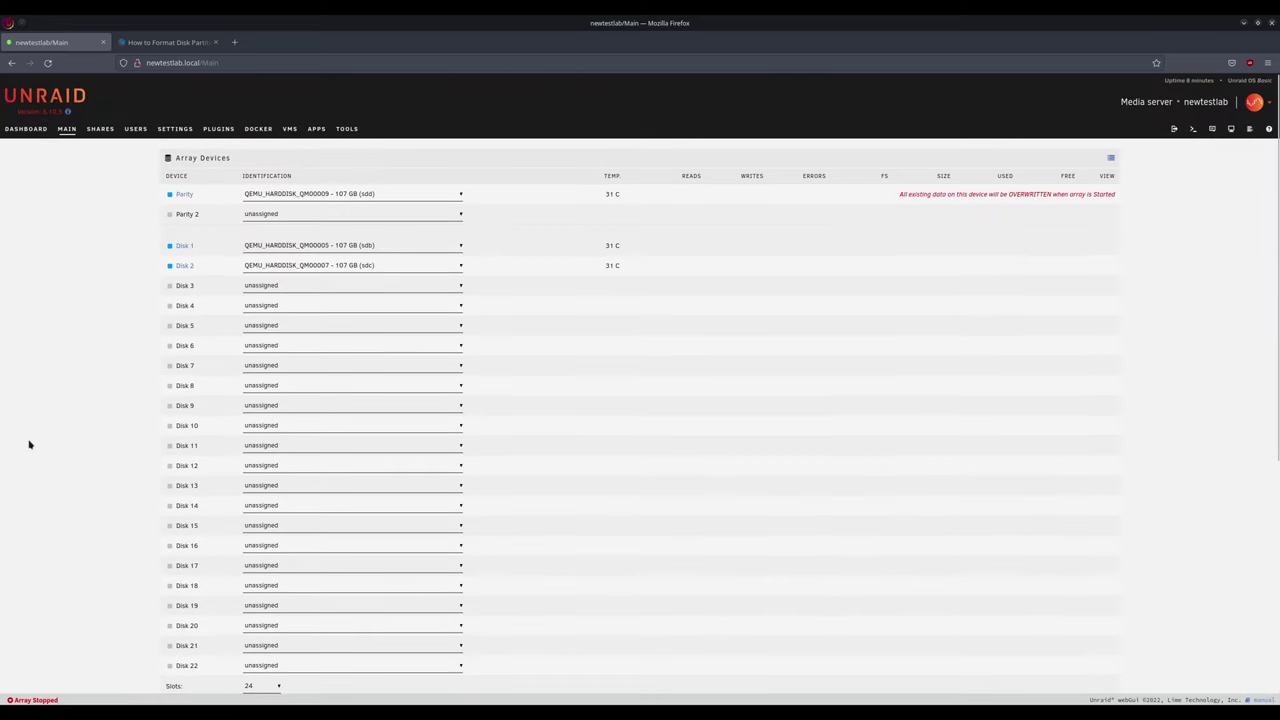
Start the array and agree to overwrite the parity disk's content.
{"action": "scroll", "coordinate": [30, 444], "scroll_direction": "down", "scroll_amount": 4}
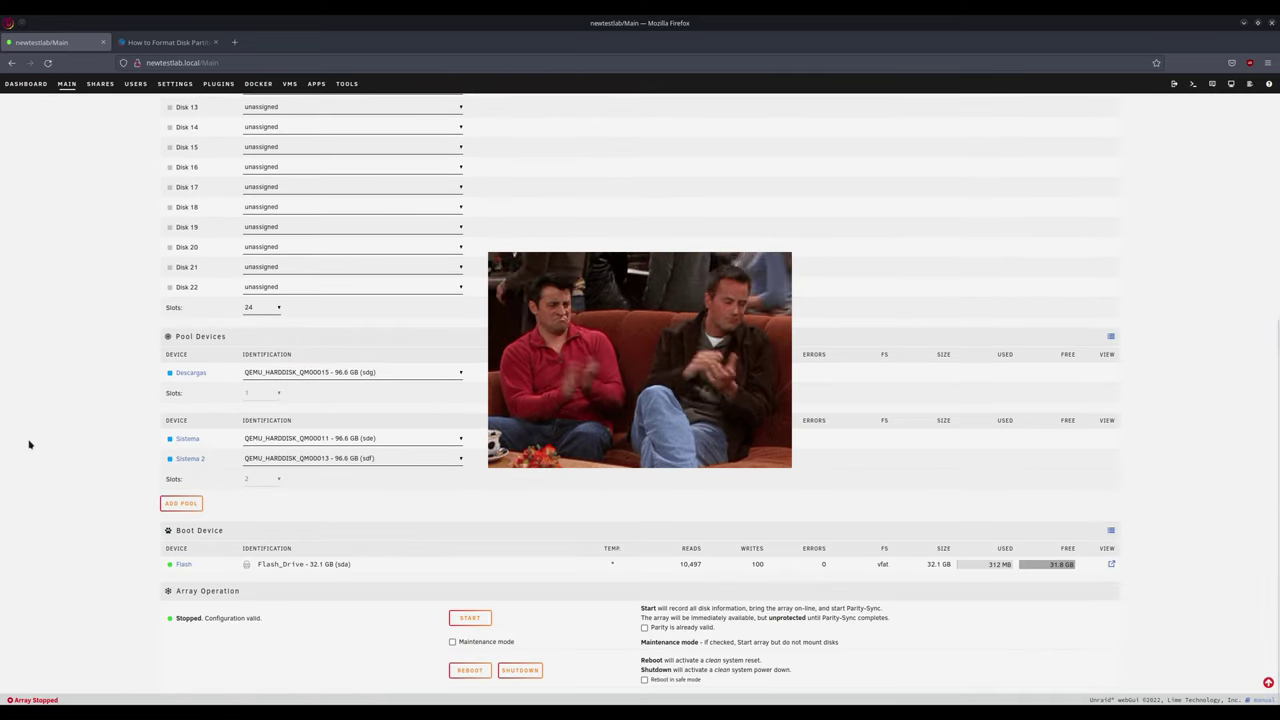
{"action": "left_click", "coordinate": [484, 620]}
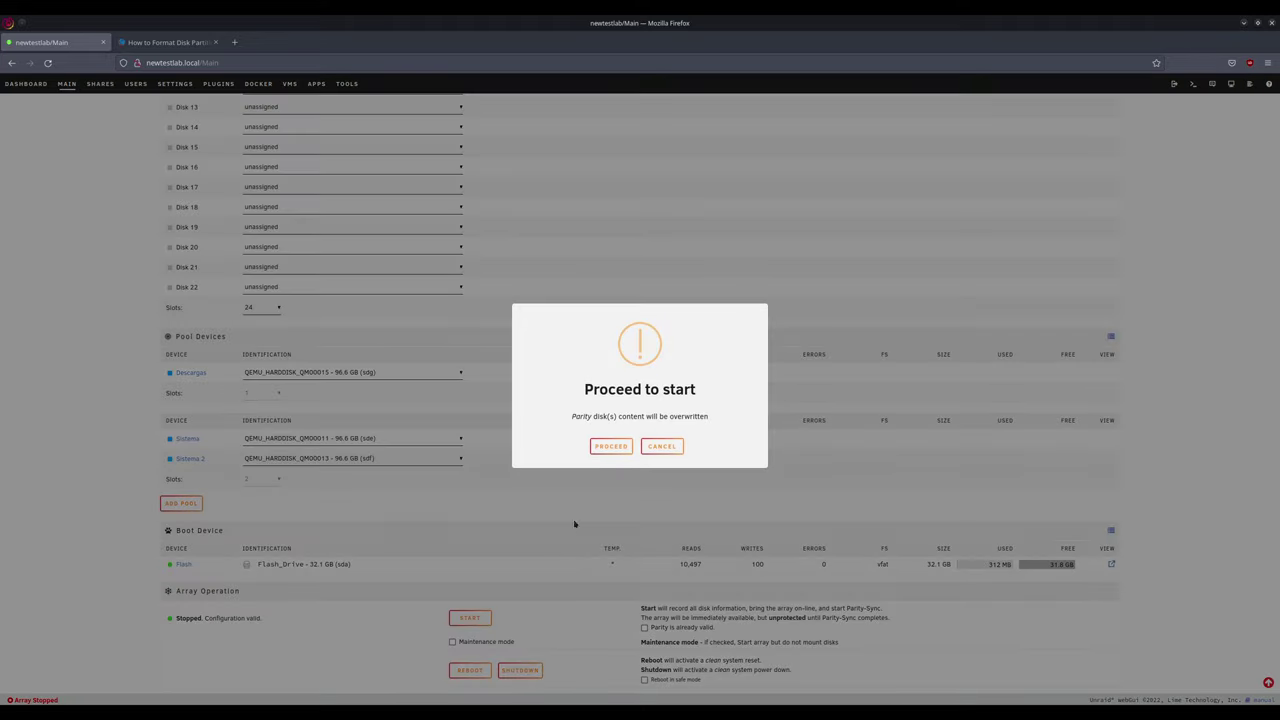
{"action": "left_click", "coordinate": [609, 448]}
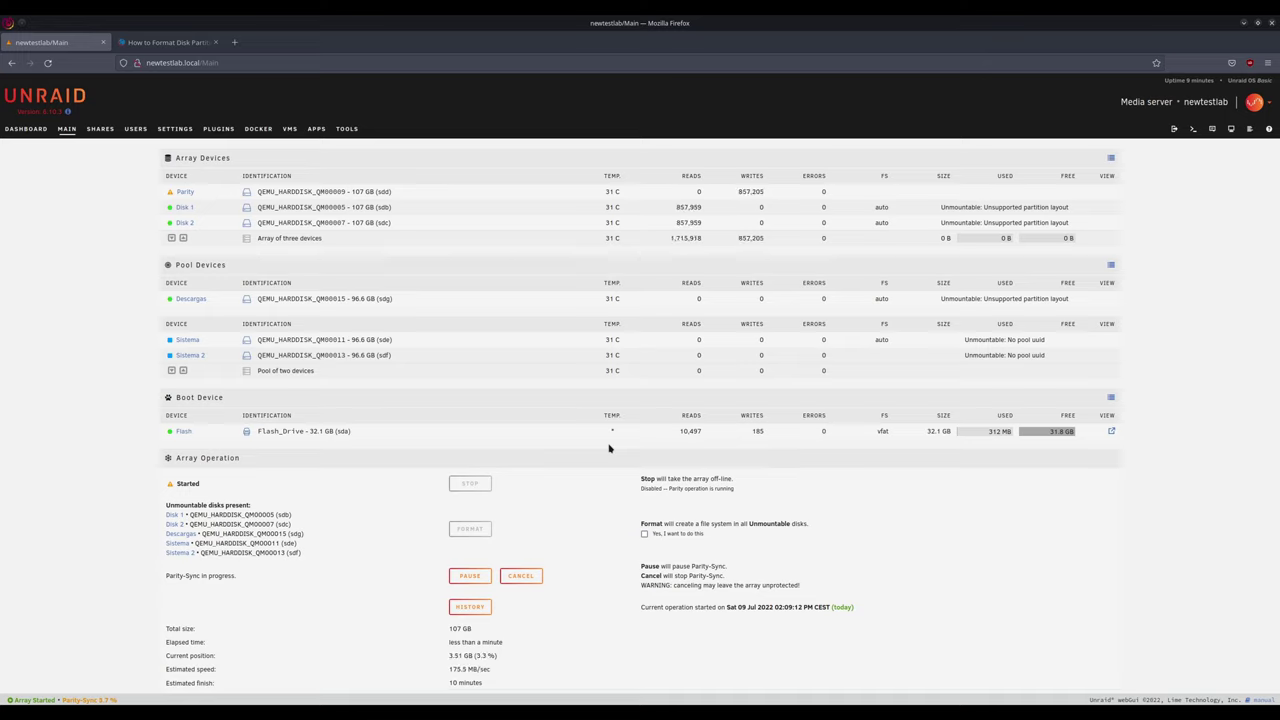
Review the list of unmountable disks, enable the option to format them, and acknowledge the format warning.
{"action": "left_click_drag", "start_coordinate": [166, 505], "coordinate": [299, 560]}
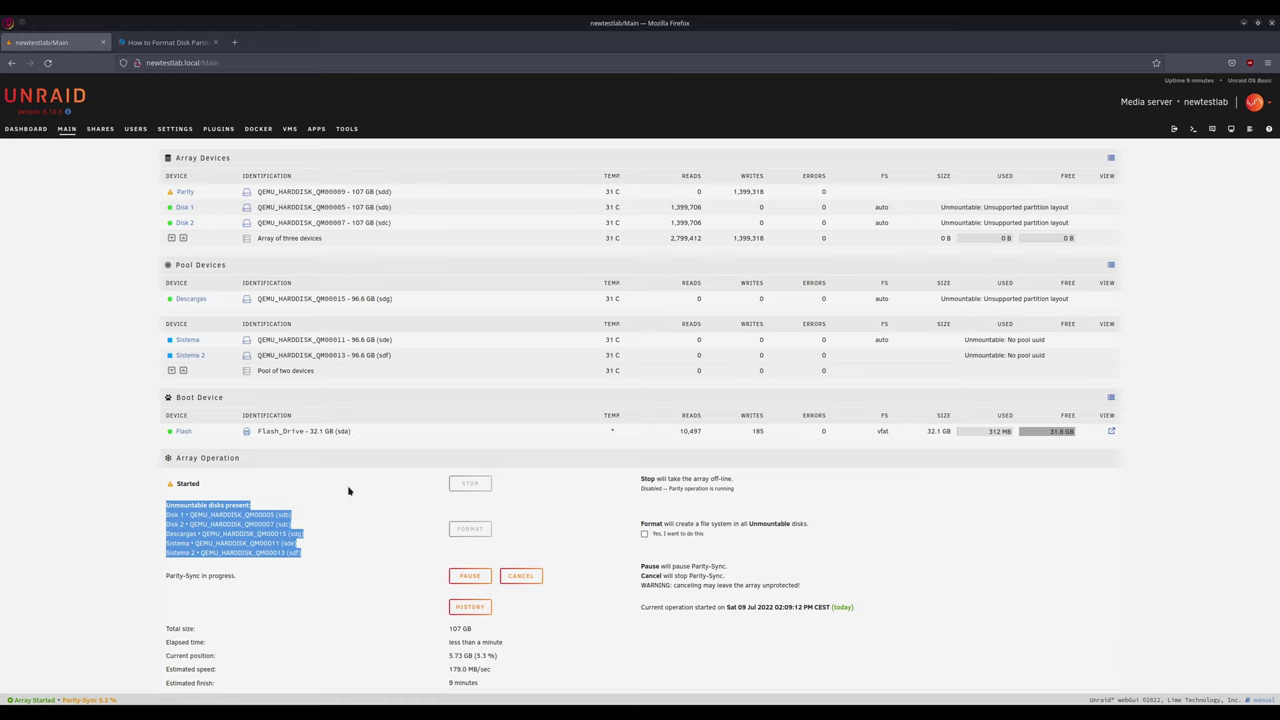
{"action": "left_click", "coordinate": [424, 526]}
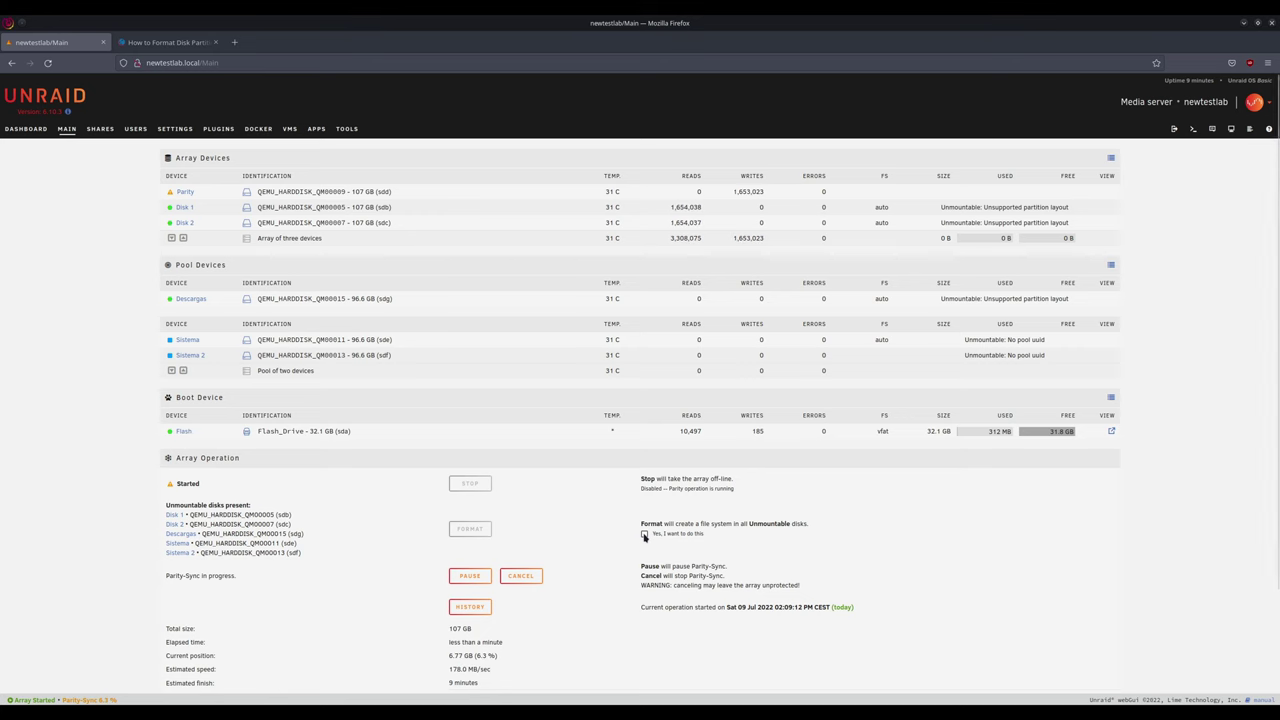
{"action": "left_click", "coordinate": [644, 534]}
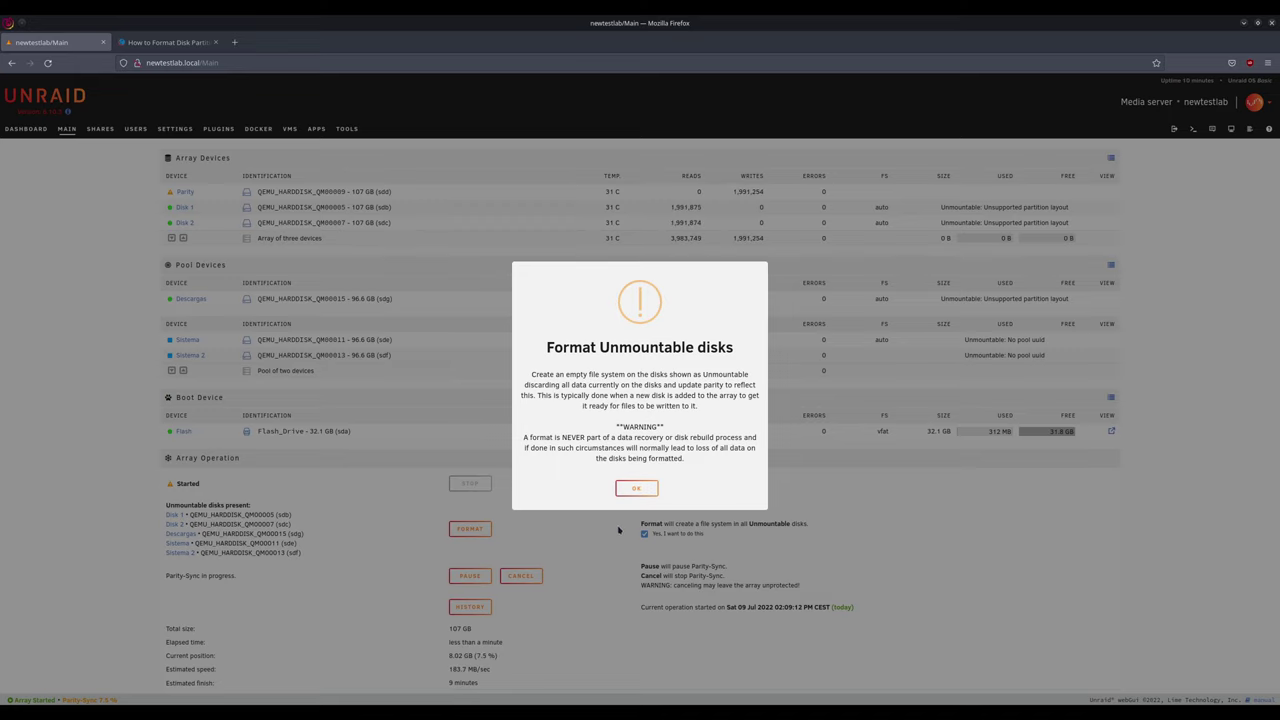
{"action": "left_click", "coordinate": [638, 487]}
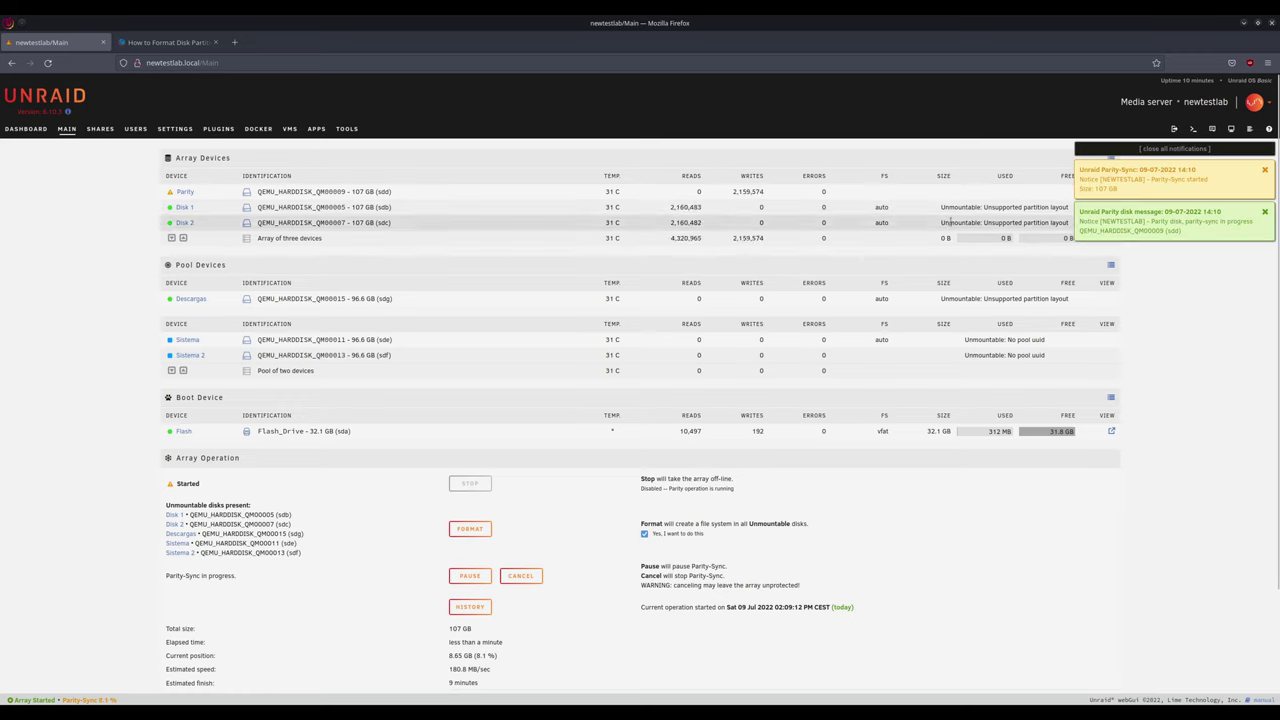
Format all unmountable array and pool disks and switch the device statistics from read/write counts to transfer speeds.
{"action": "left_click", "coordinate": [1191, 148]}
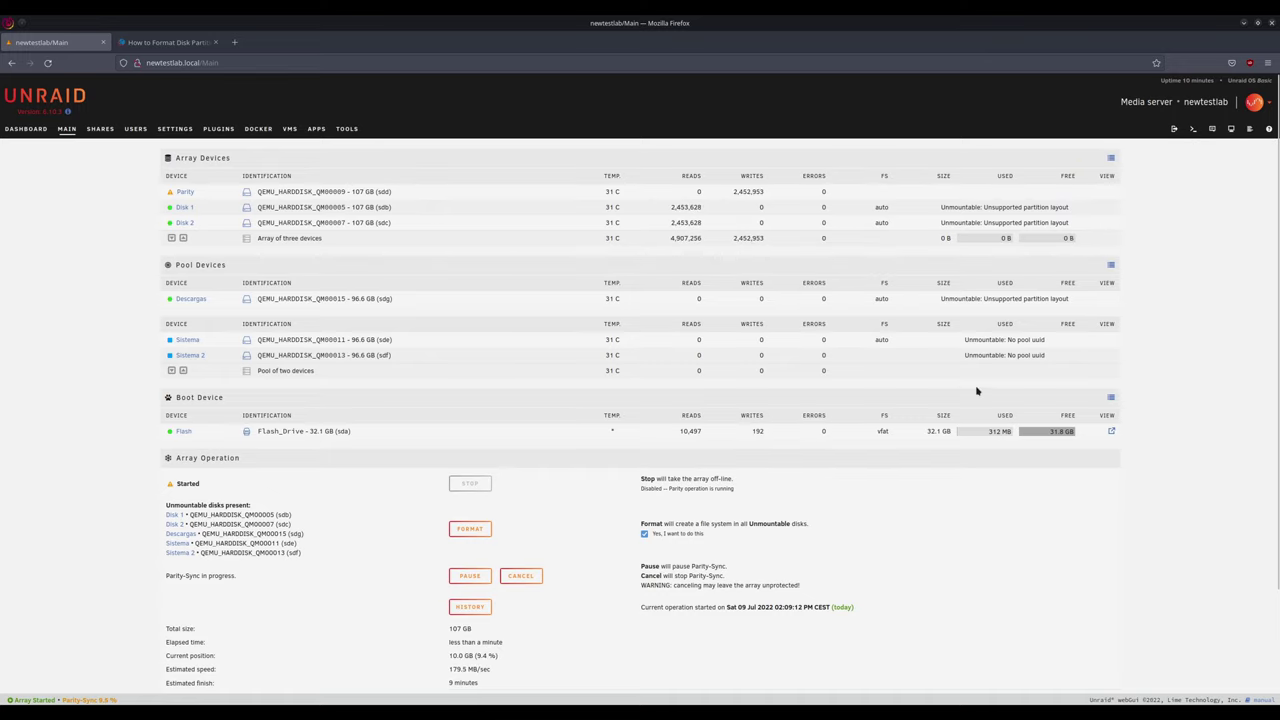
{"action": "left_click", "coordinate": [467, 528]}
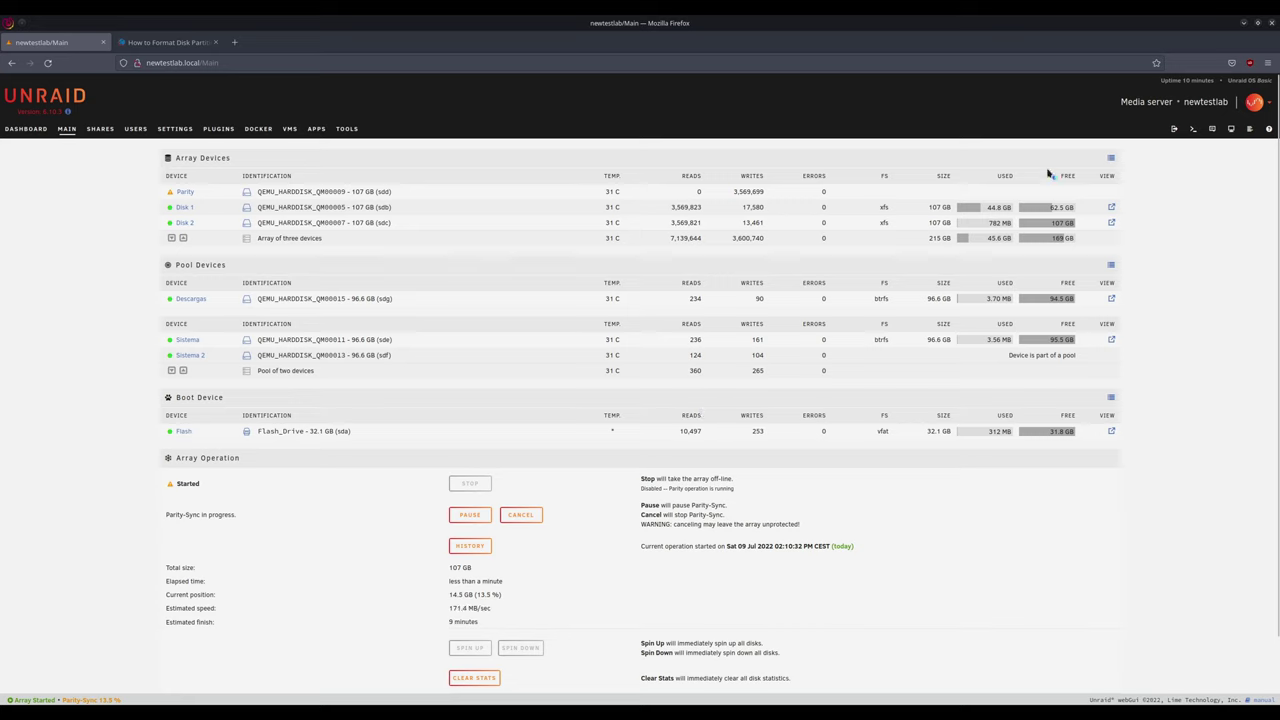
{"action": "left_click", "coordinate": [1111, 158]}
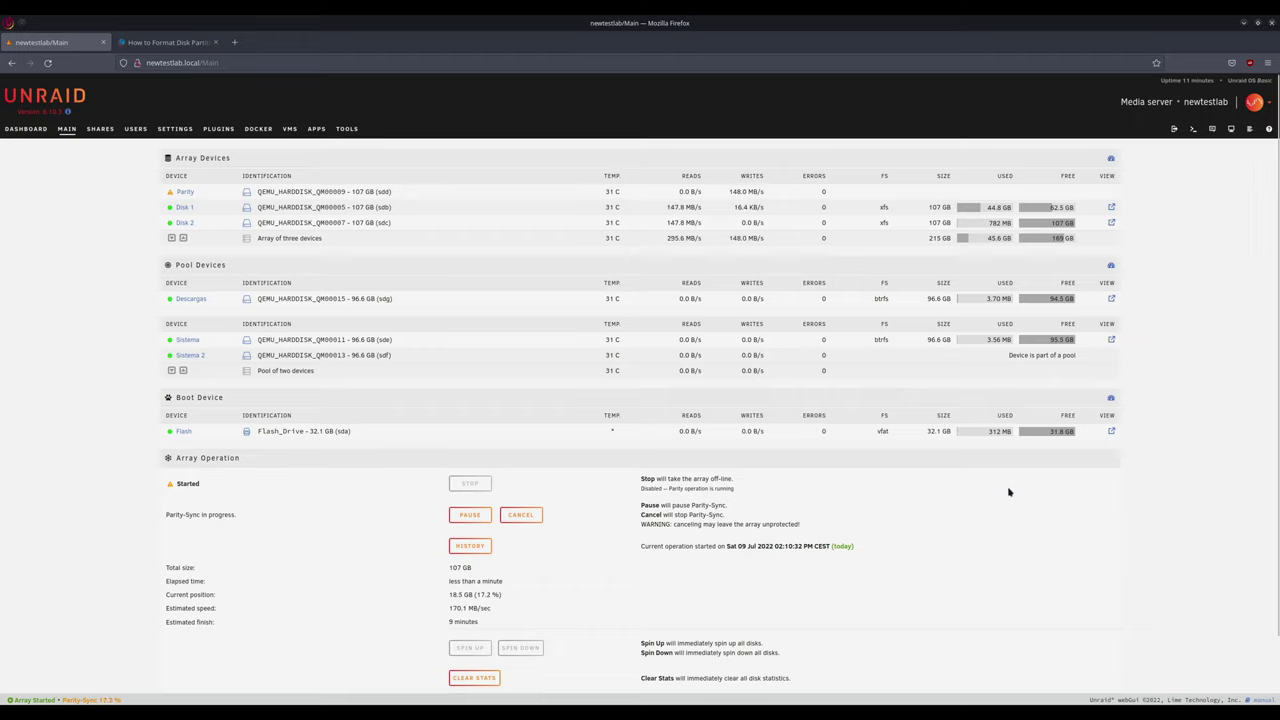
Examine the Sistema pool's btrfs RAID allocation and its available balance conversion modes, leaving the settings without changes.
{"action": "left_click", "coordinate": [188, 341]}
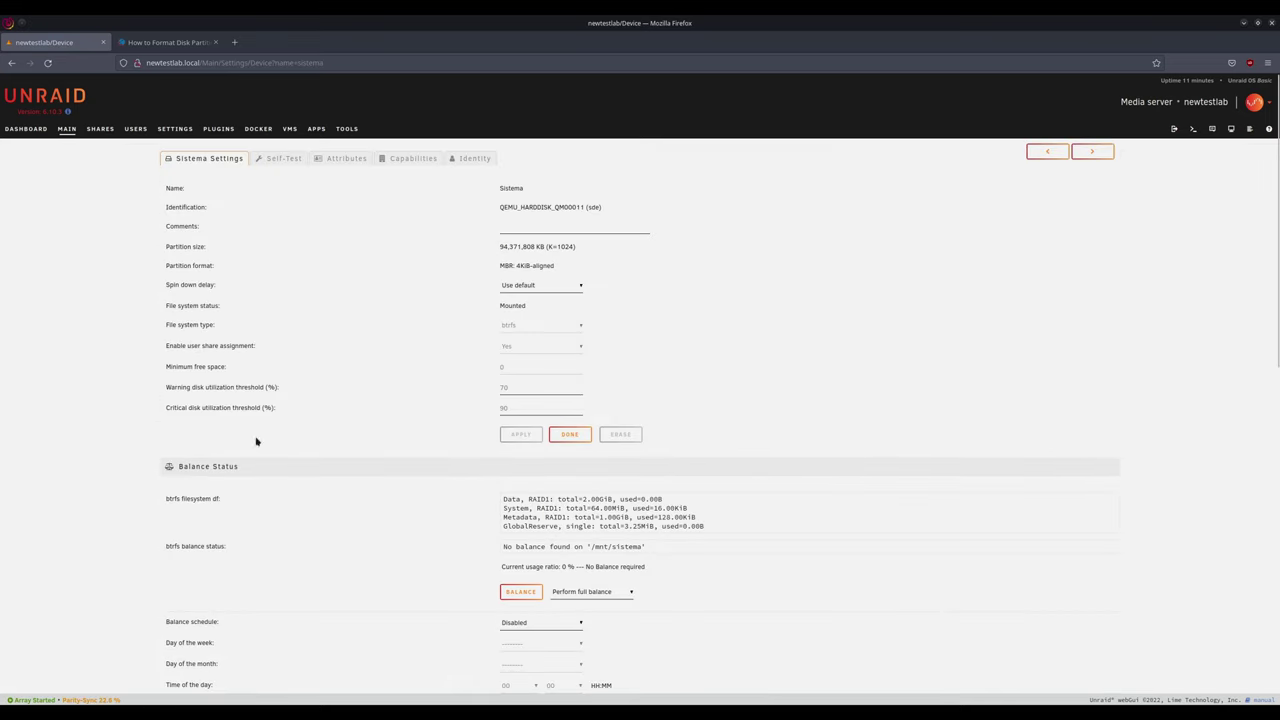
{"action": "double_click", "coordinate": [538, 499]}
{"action": "mouse_move", "coordinate": [538, 508]}
{"action": "left_mouse_down"}
{"action": "mouse_move", "coordinate": [562, 509]}
{"action": "mouse_move", "coordinate": [553, 518]}
{"action": "left_mouse_up"}
{"action": "scroll", "coordinate": [553, 520], "scroll_direction": "down", "scroll_amount": 3}
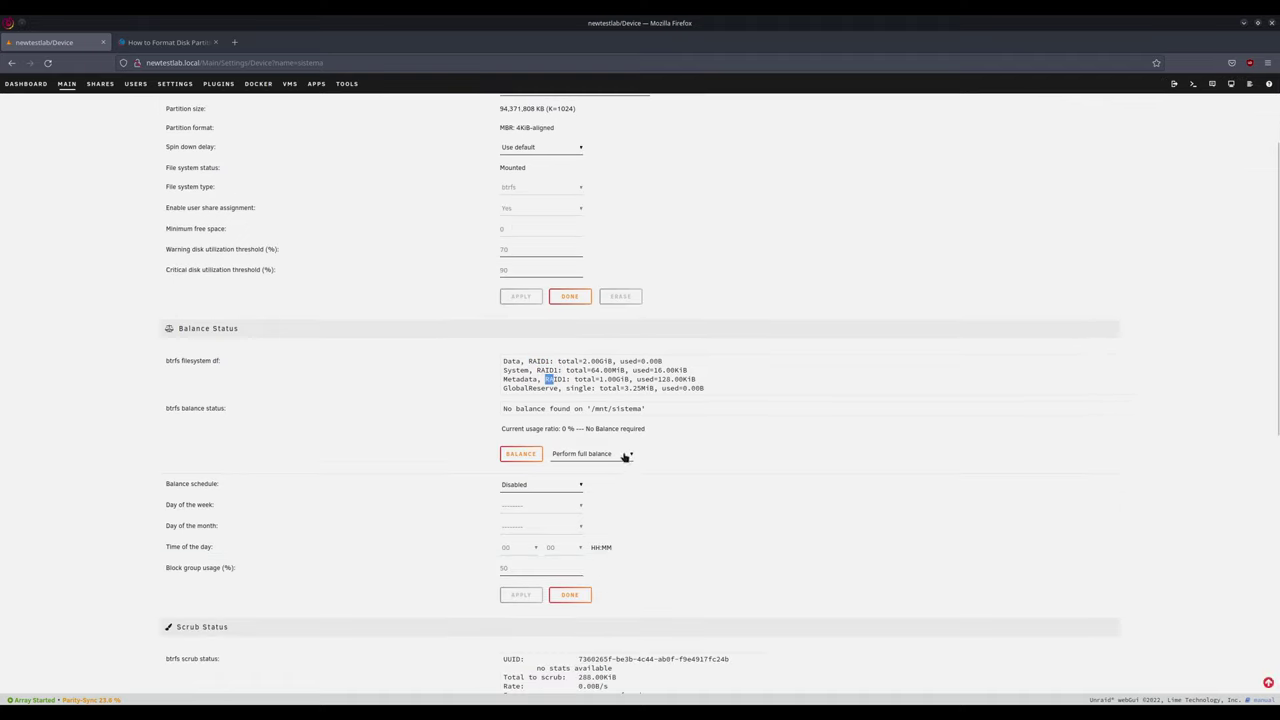
{"action": "left_click", "coordinate": [627, 455]}
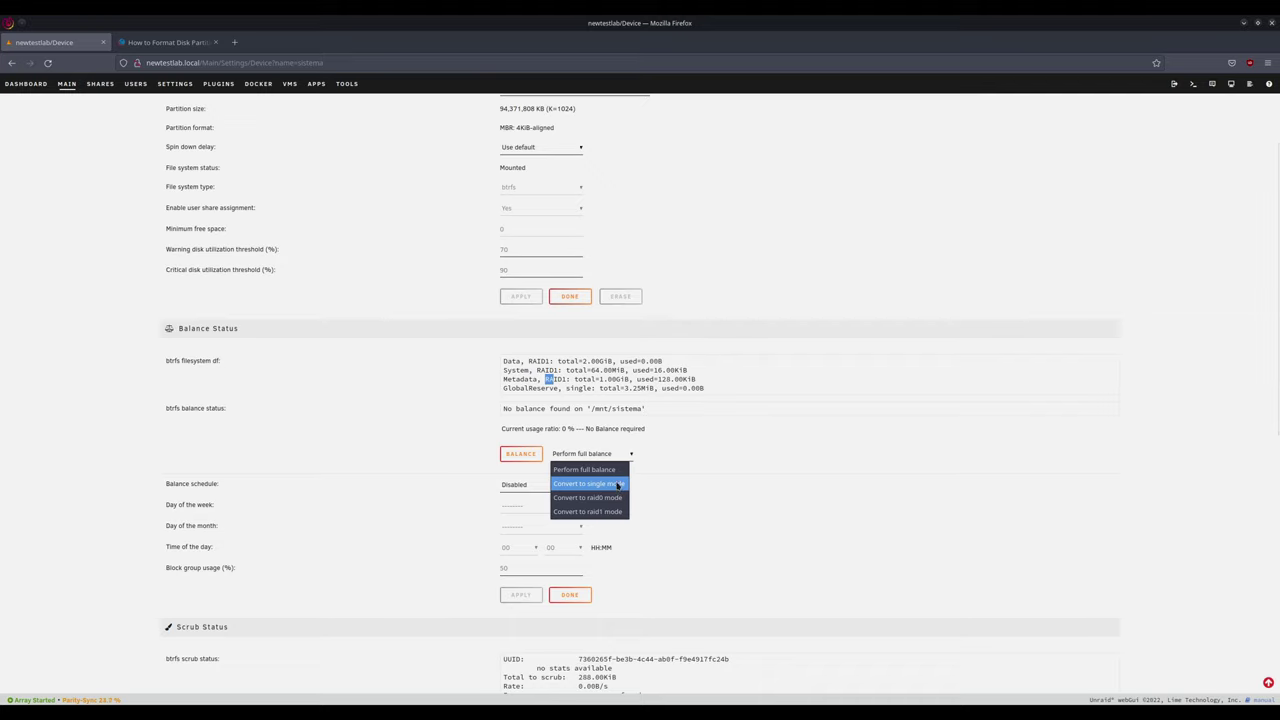
{"action": "left_click", "coordinate": [793, 426]}
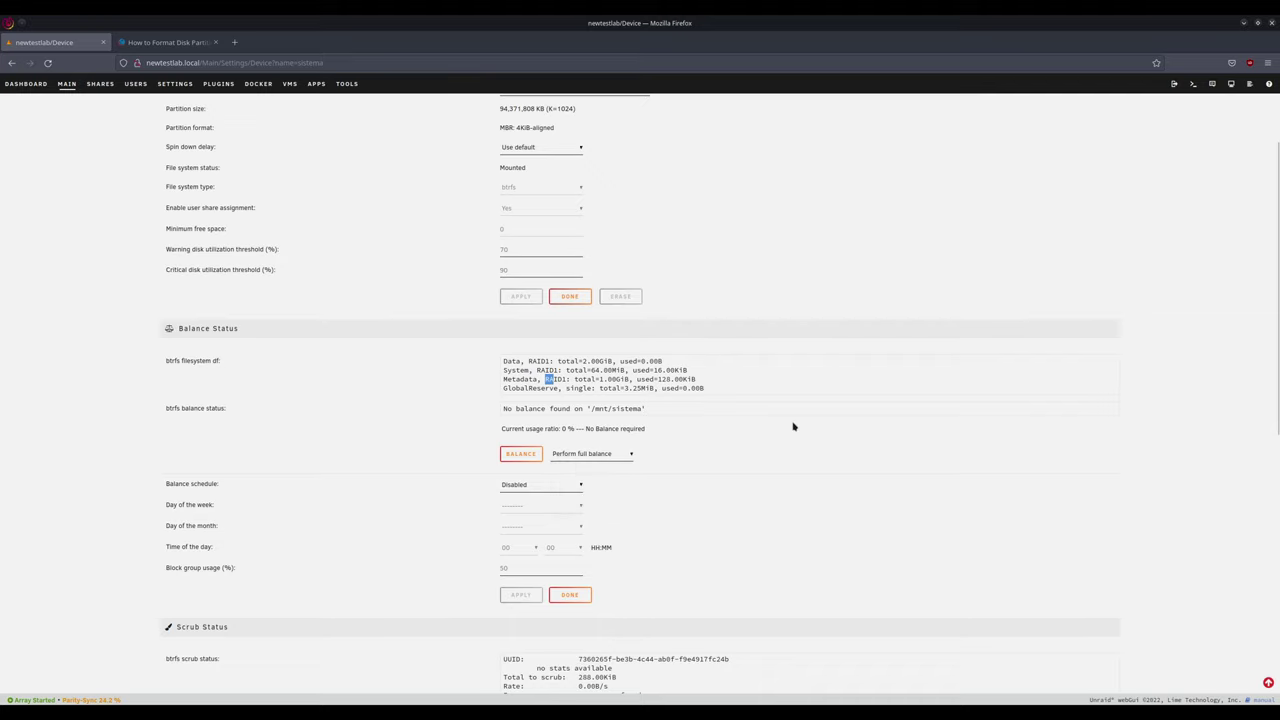
{"action": "left_click", "coordinate": [568, 298]}
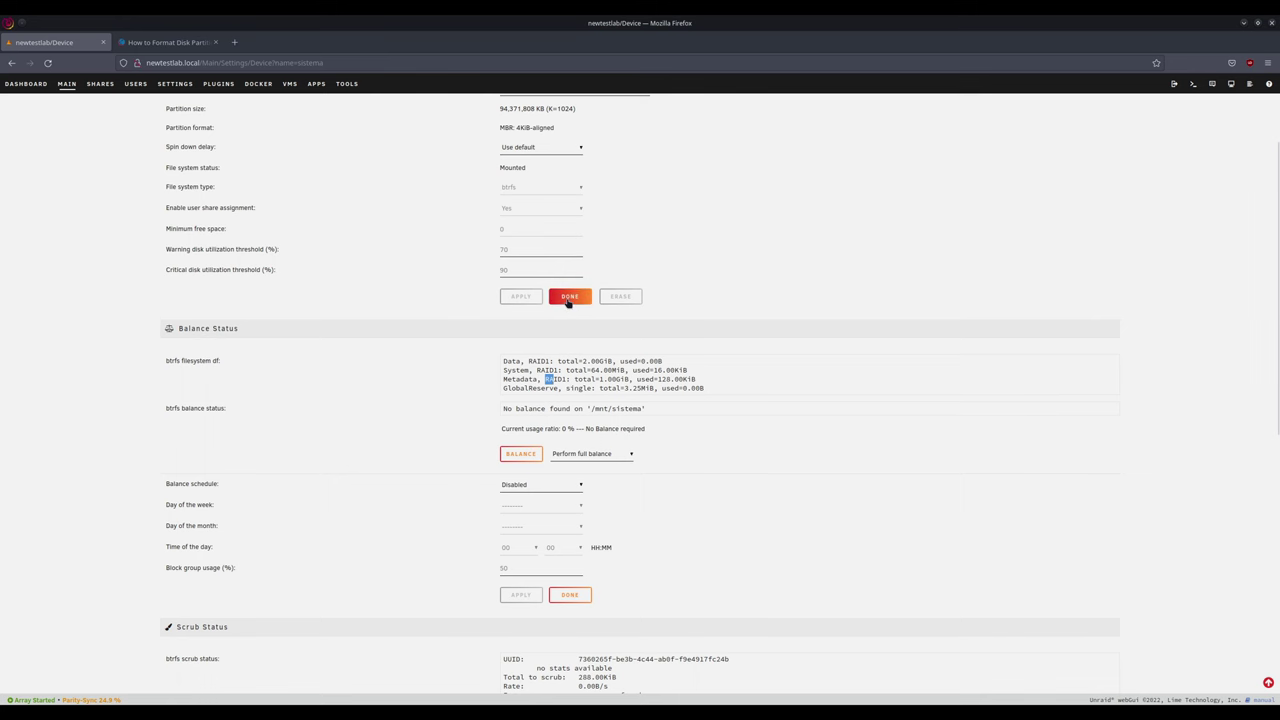